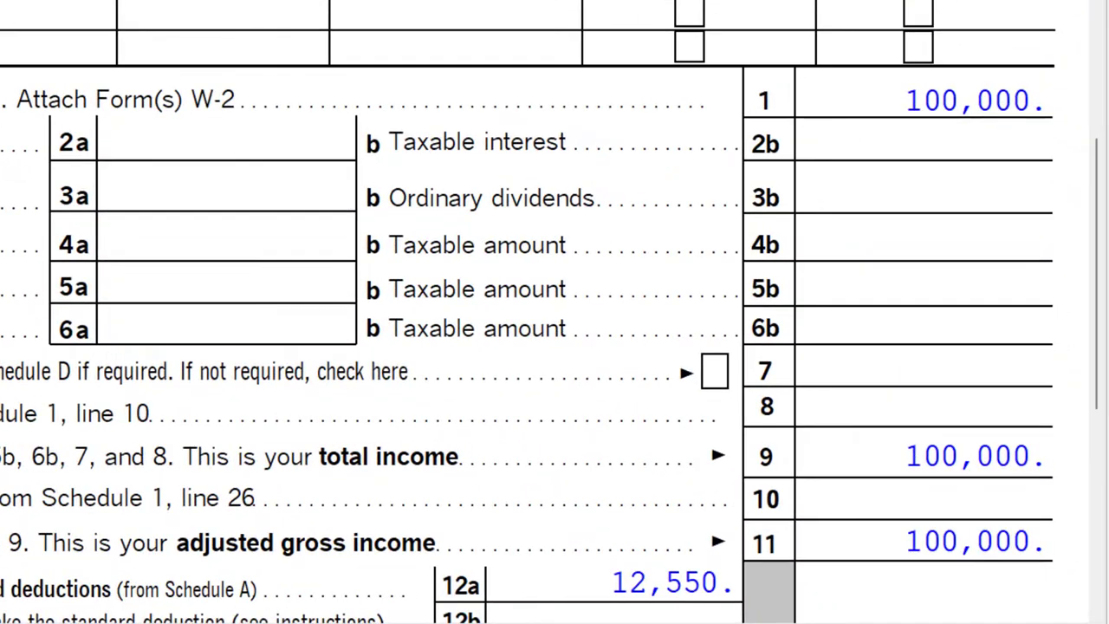
# Examine page 1 of the 2021 Form 1040 from filing status and wages through standard deduction and taxable income
pyautogui.scroll(-2, 555, 312)
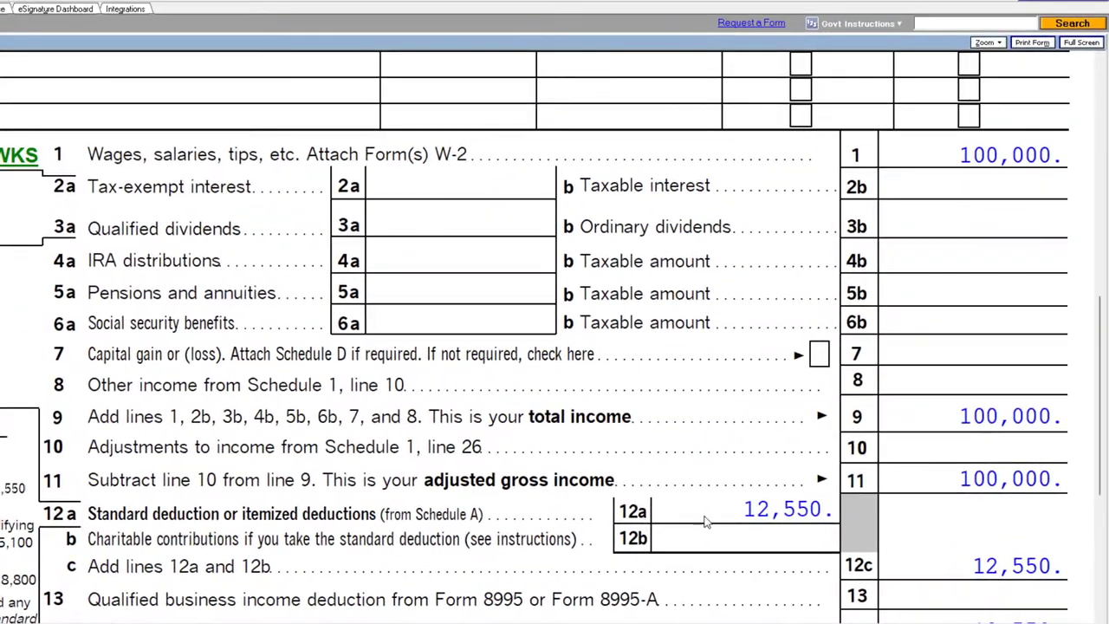
pyautogui.scroll(-2, 705, 509)
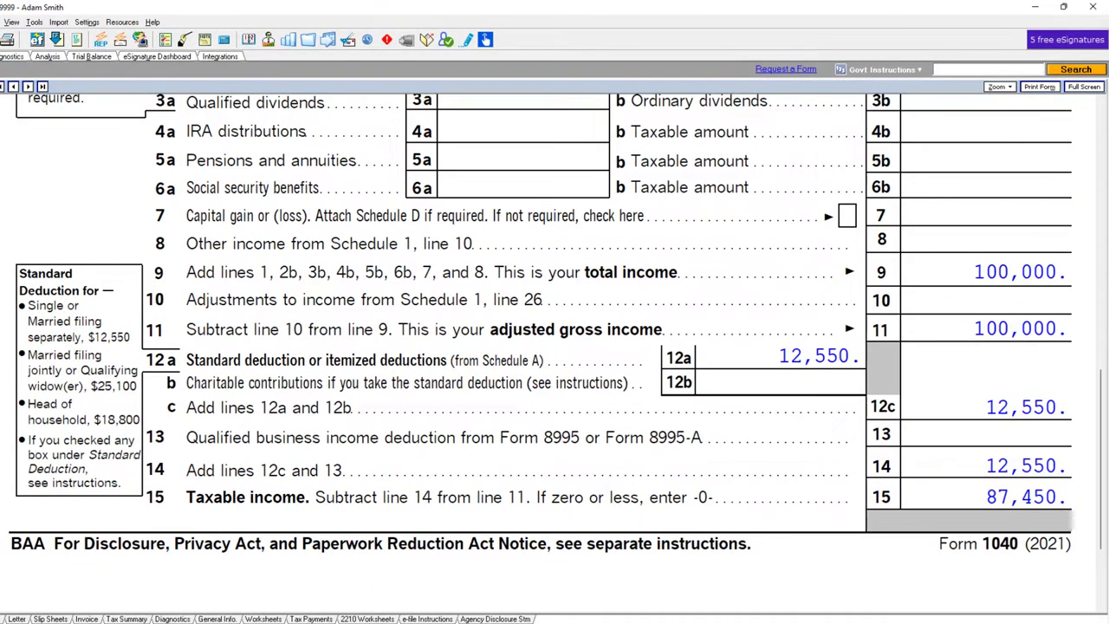
pyautogui.scroll(-10, 600, 365)
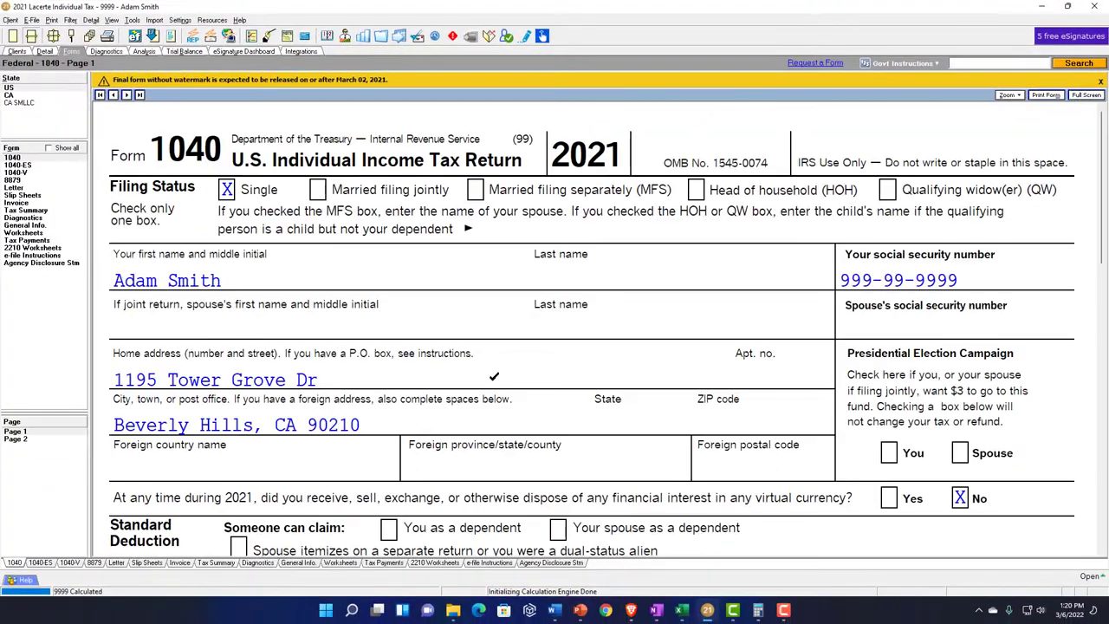
pyautogui.scroll(-3, 494, 384)
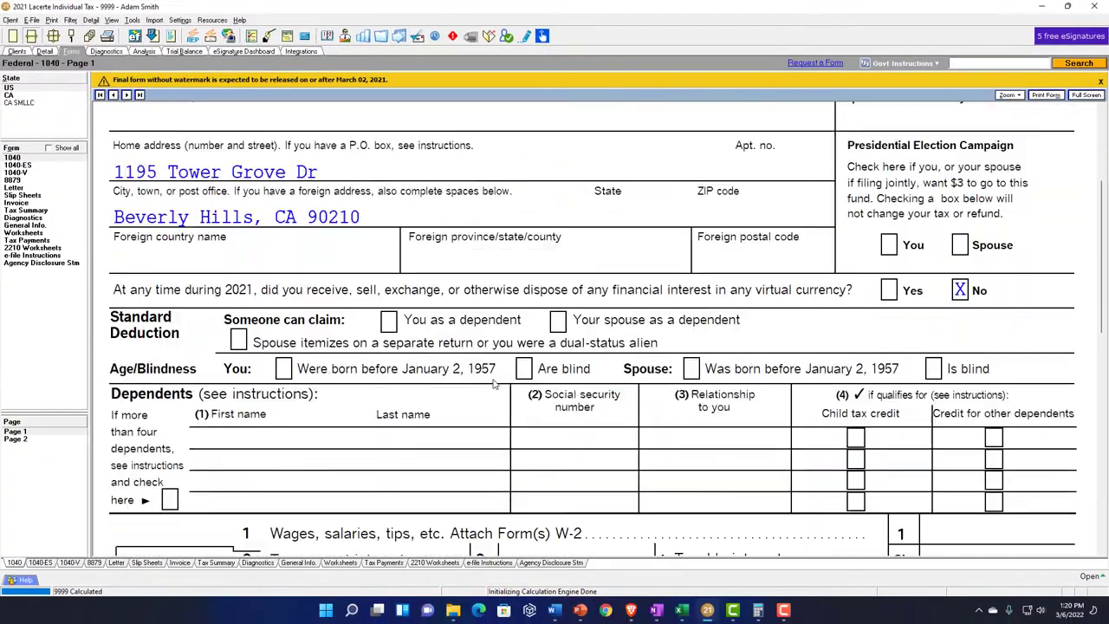
pyautogui.scroll(-3, 494, 384)
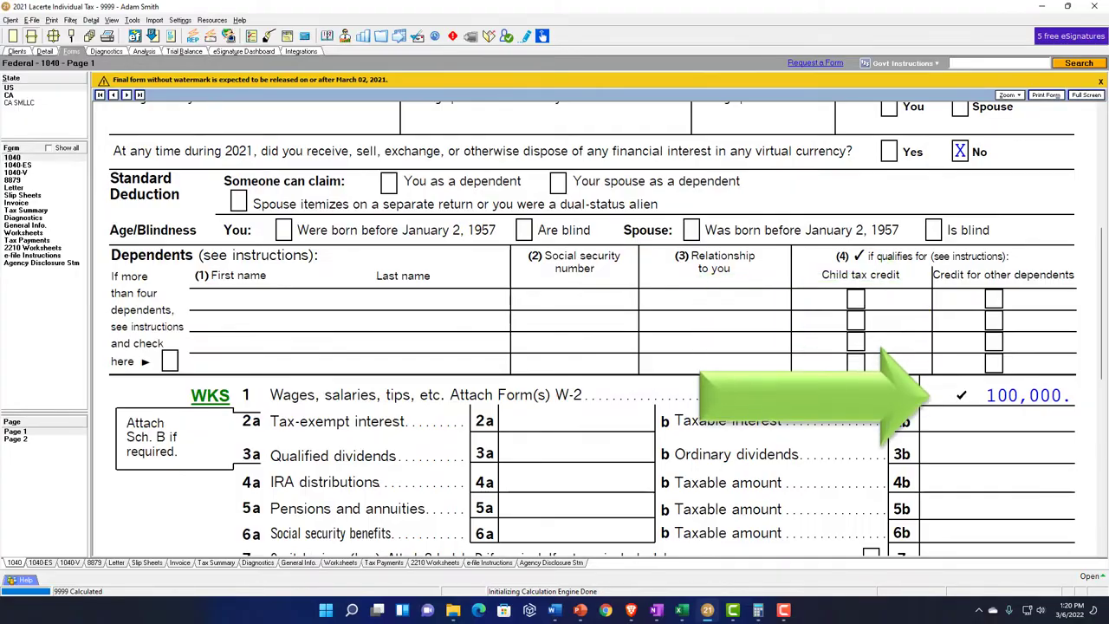
pyautogui.scroll(-2, 494, 384)
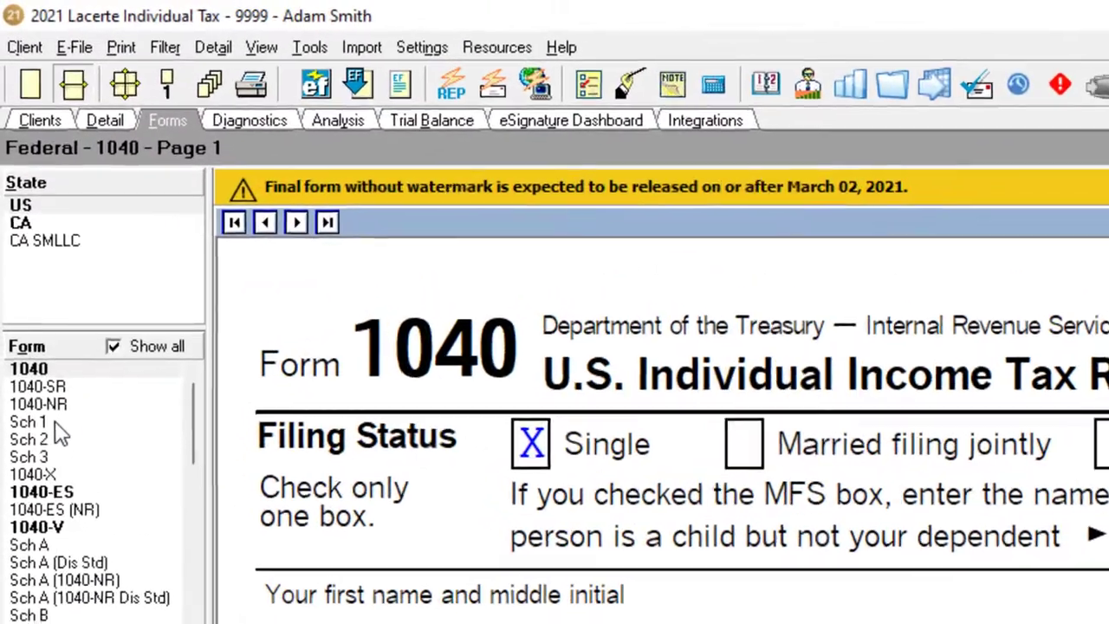
pyautogui.click(26, 180)
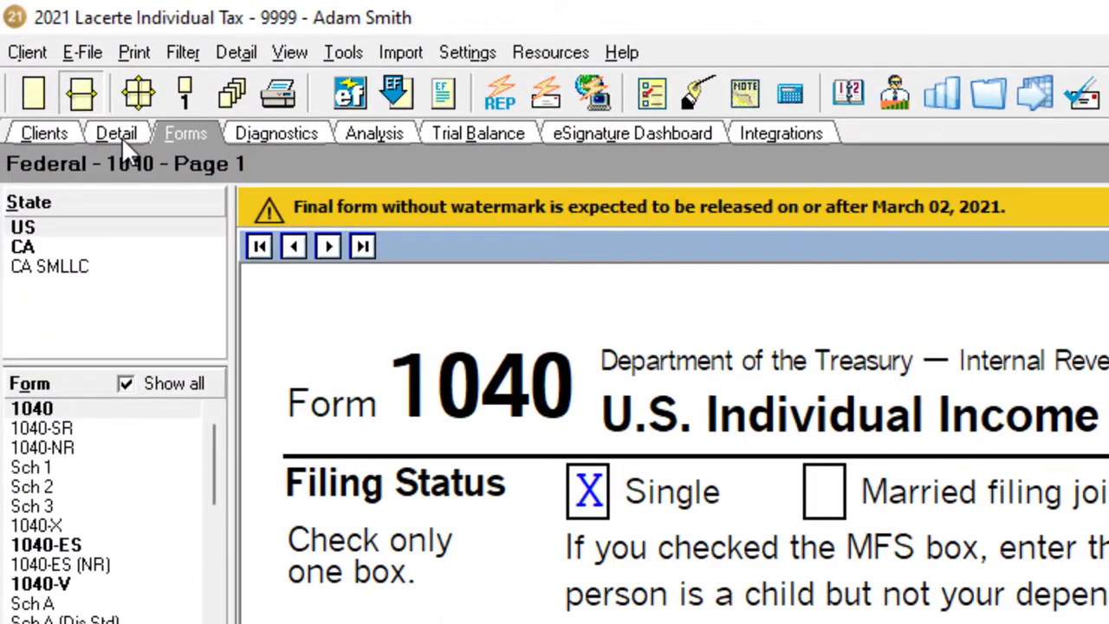
# Clear the wages amount for Job 1 in the Wages, Salaries, Tips income detail
pyautogui.click(120, 136)
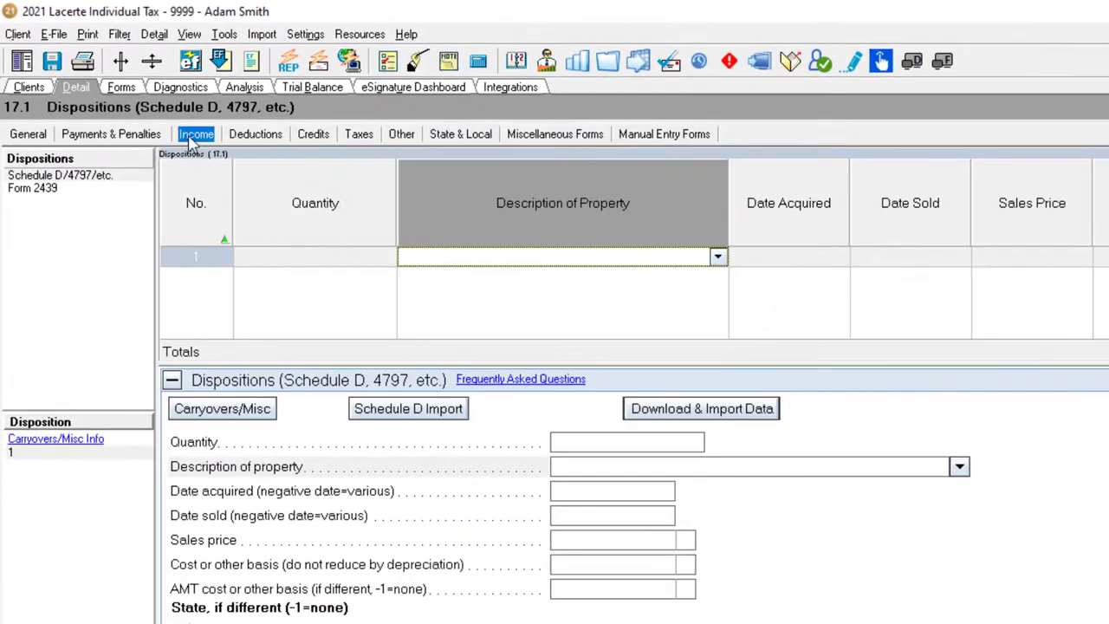
pyautogui.click(196, 134)
pyautogui.click(221, 156)
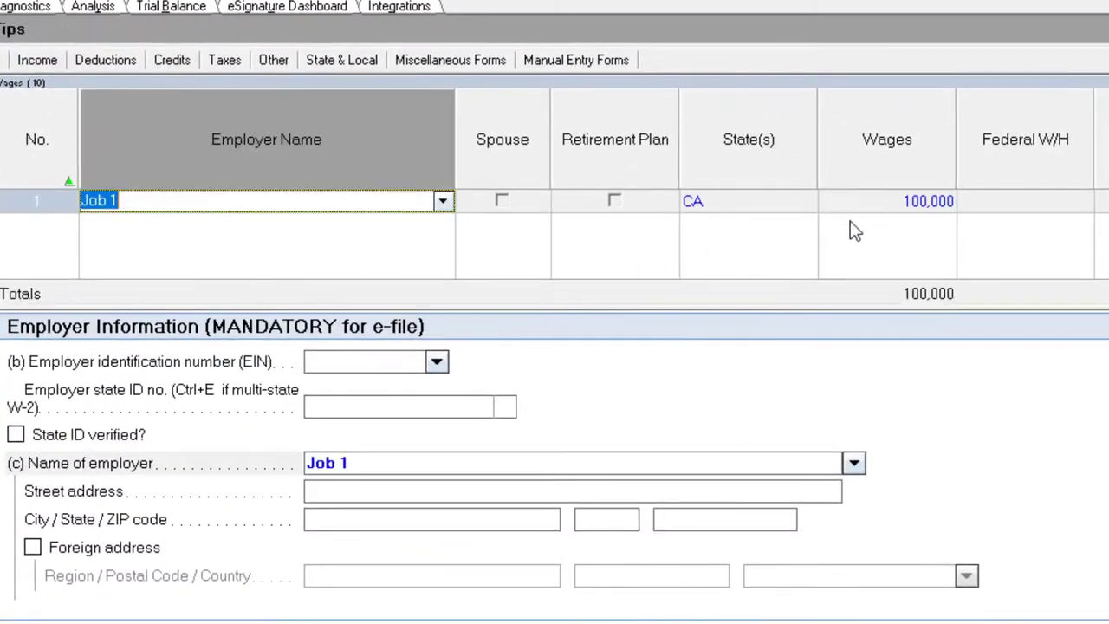
pyautogui.click(857, 210)
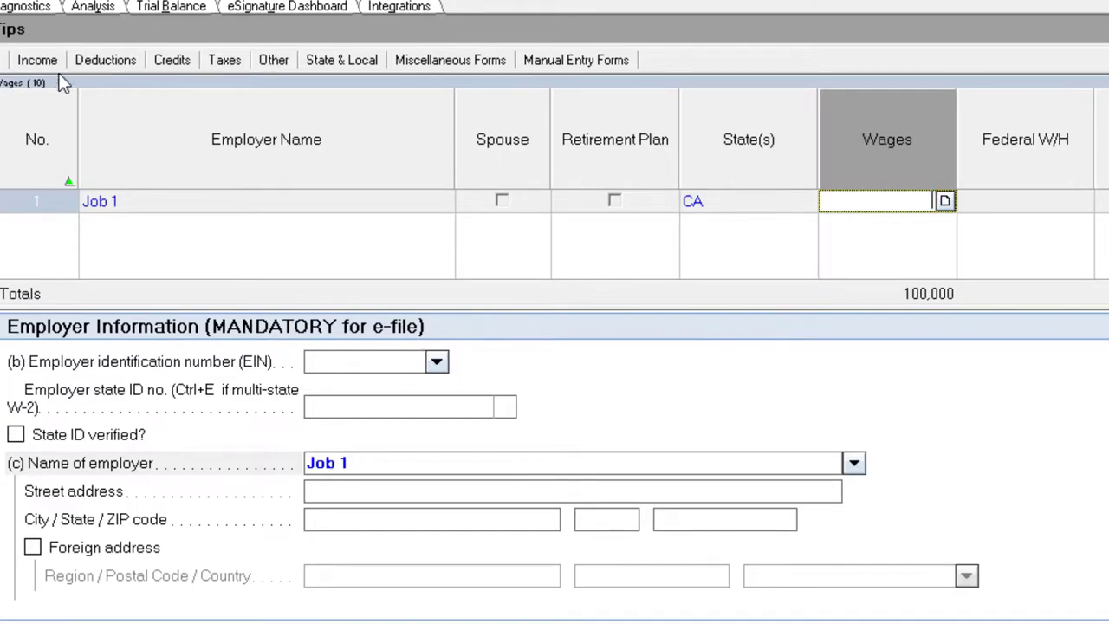
# Open the Business Income (Sch. C) detail and set federal gross receipts or sales to 120,000
pyautogui.click(37, 60)
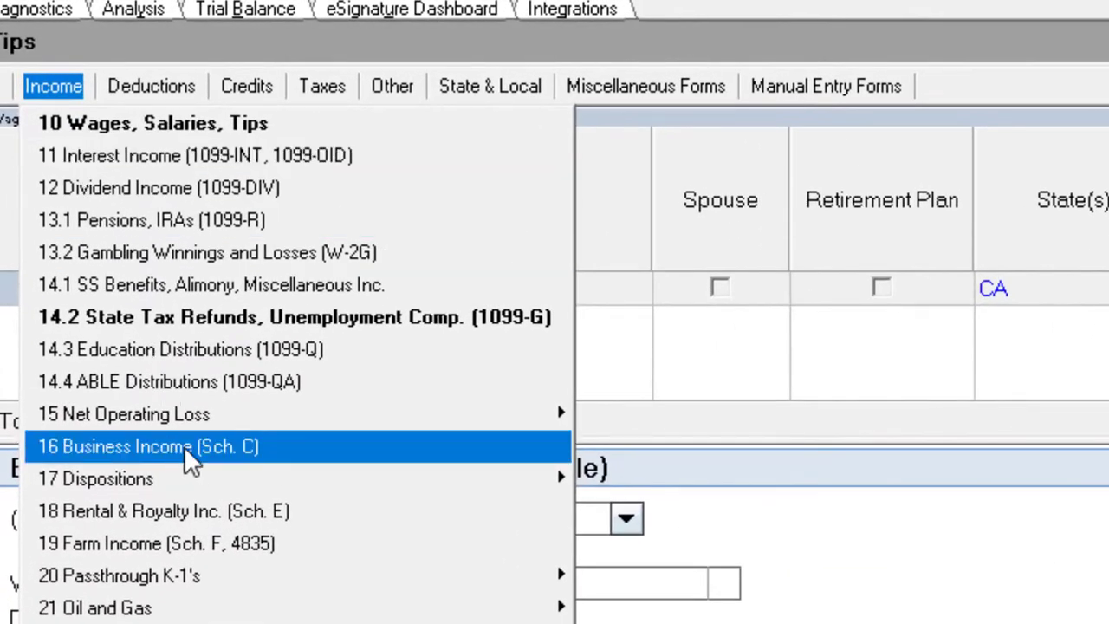
pyautogui.click(185, 450)
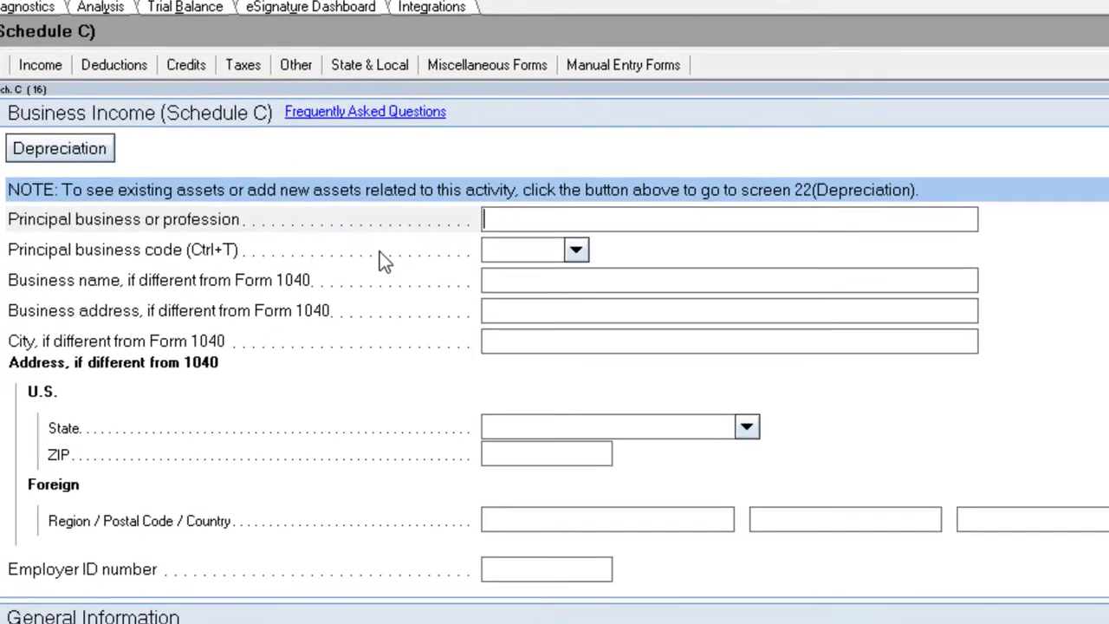
pyautogui.scroll(-3, 258, 170)
pyautogui.scroll(-9, 380, 253)
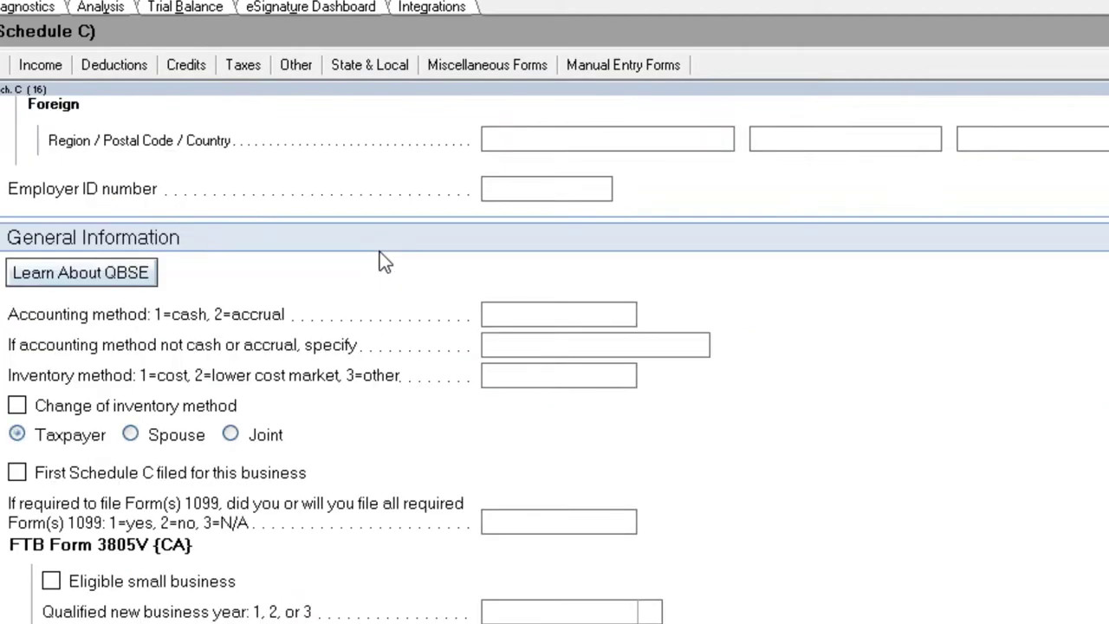
pyautogui.scroll(-3, 381, 263)
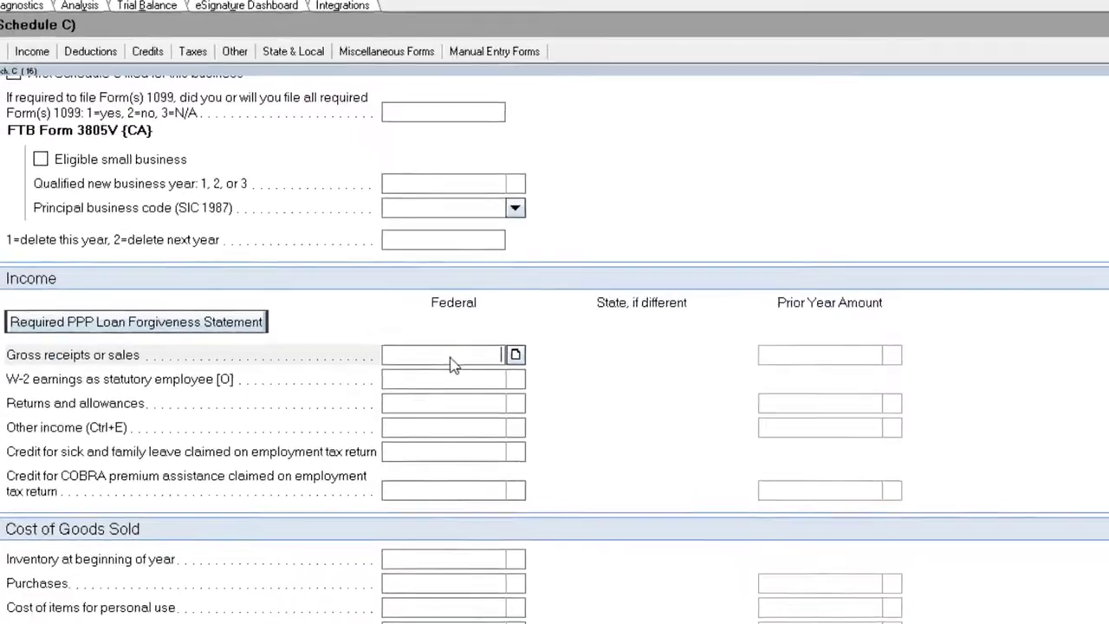
pyautogui.write('10')
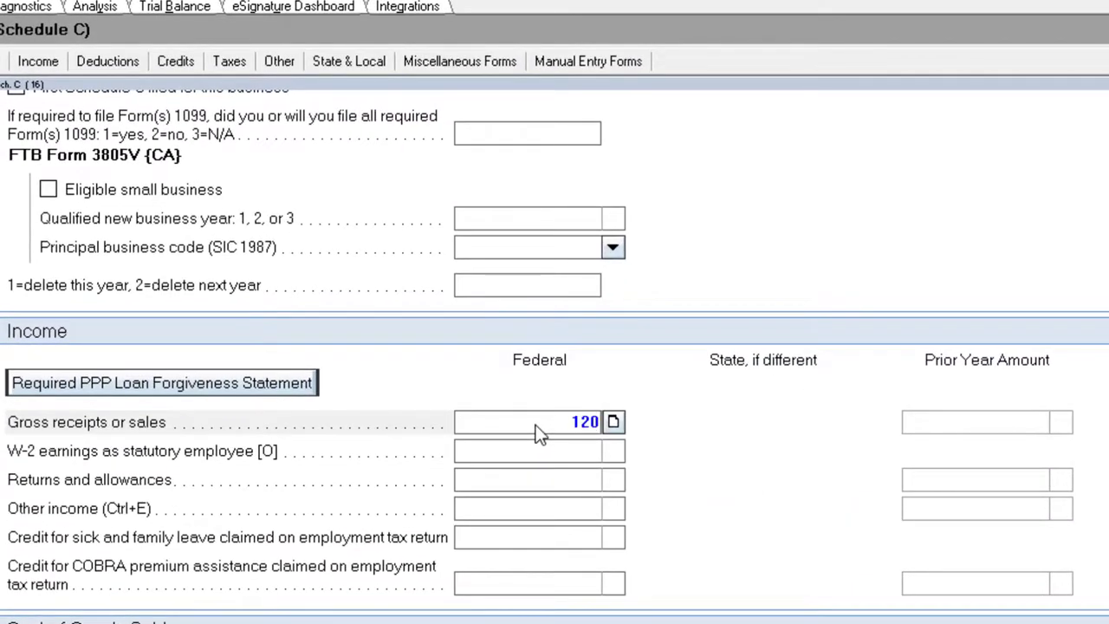
pyautogui.write('0000')
pyautogui.press('Return')
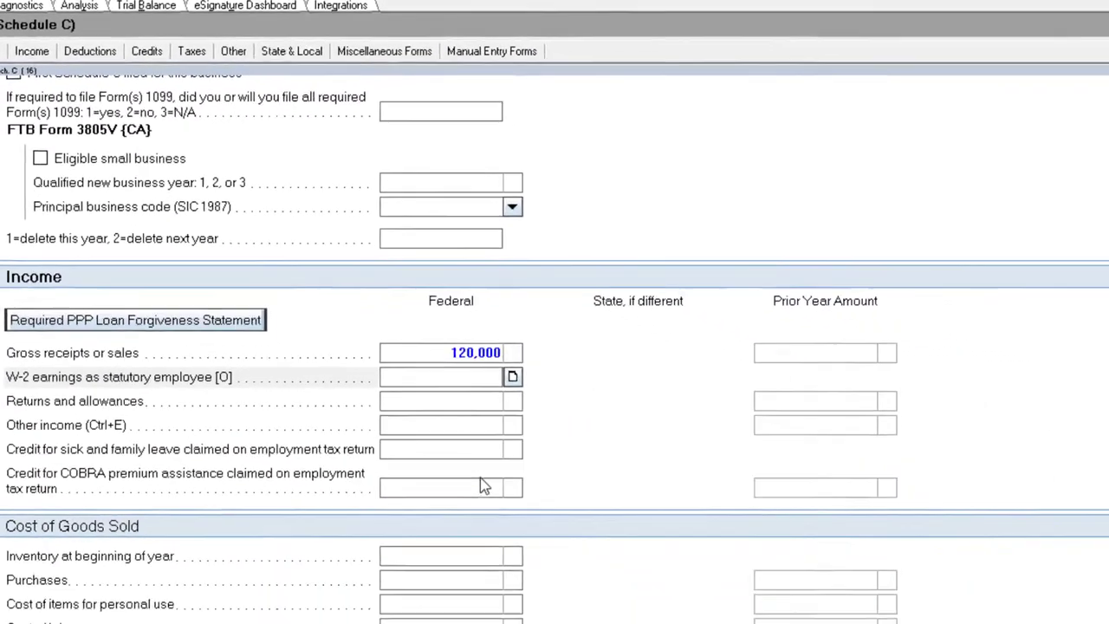
# Set the federal advertising expense to 20,000 in the Schedule C expenses
pyautogui.scroll(-5, 361, 362)
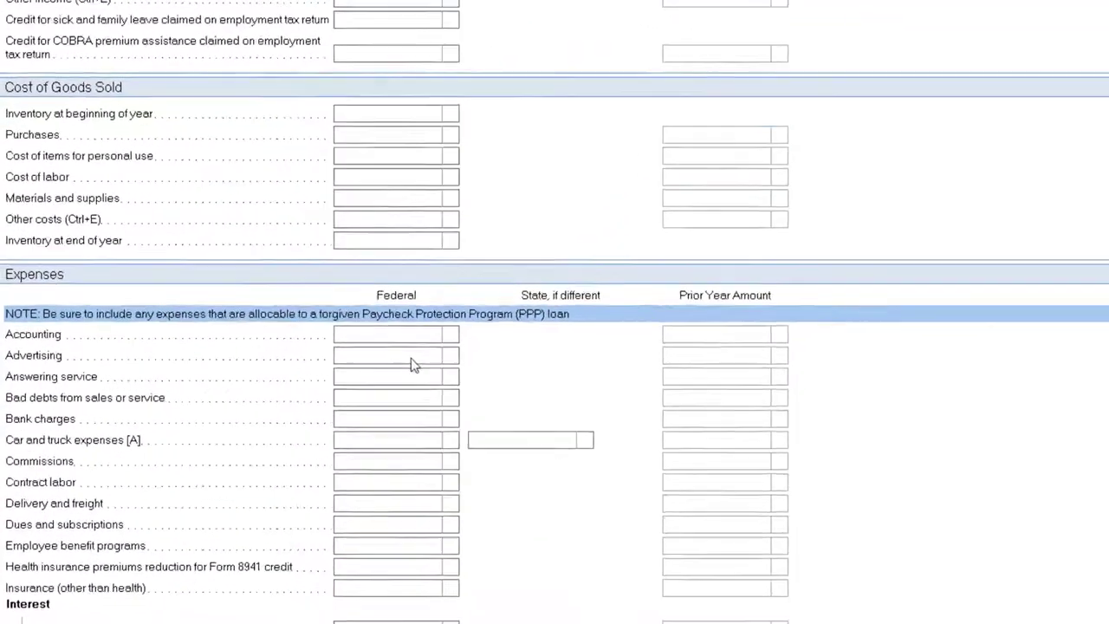
pyautogui.click(353, 397)
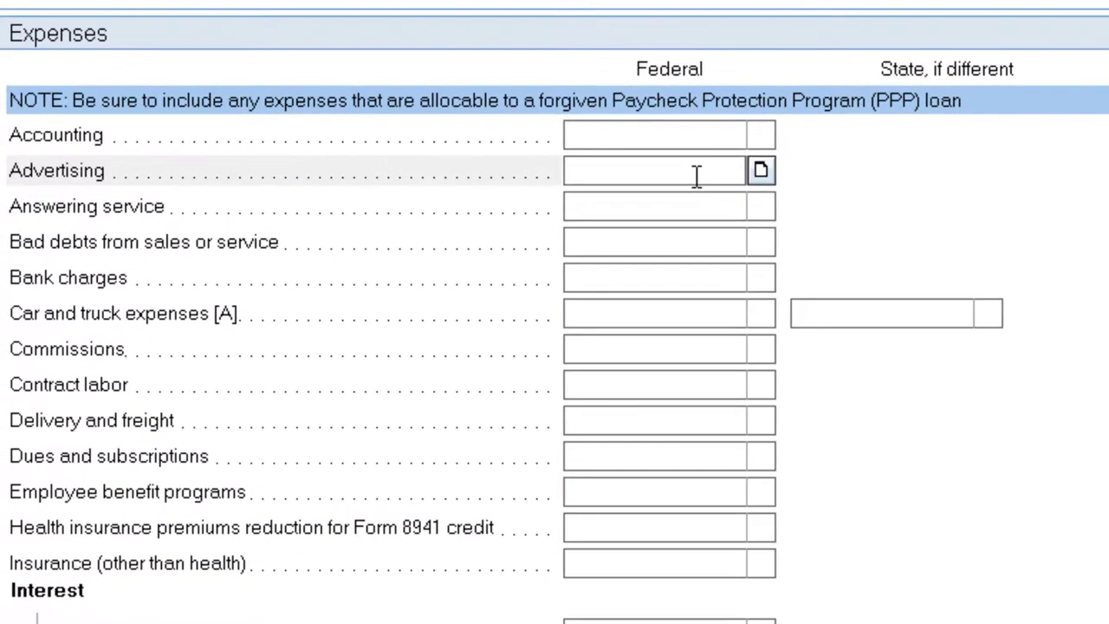
pyautogui.press('Return')
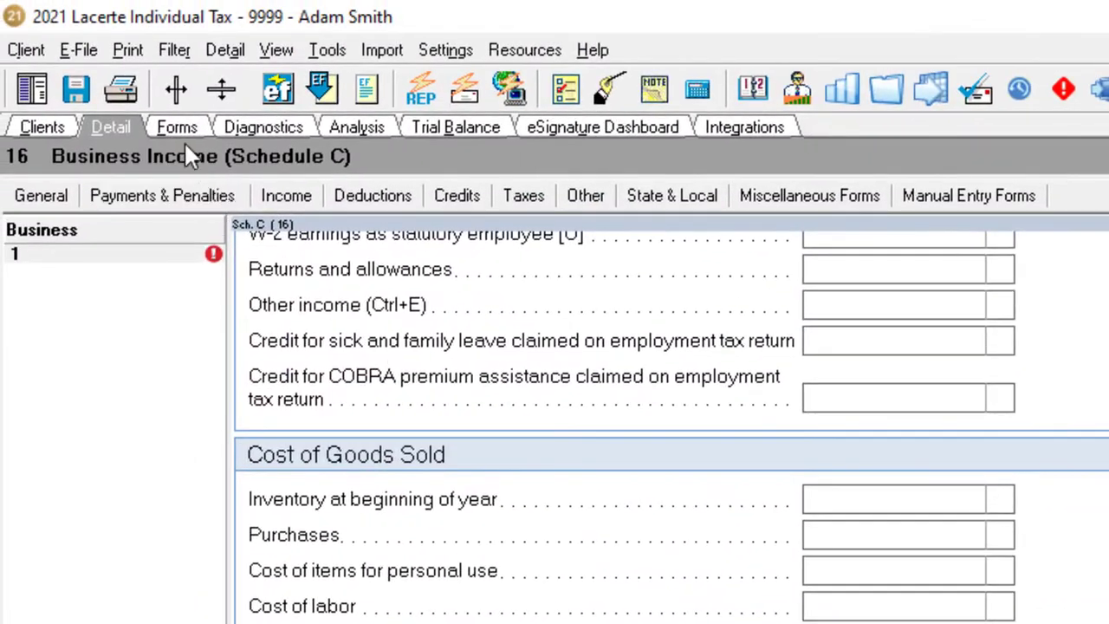
# Display the Schedule C form and examine its Part I income and Part II expenses
pyautogui.click(181, 128)
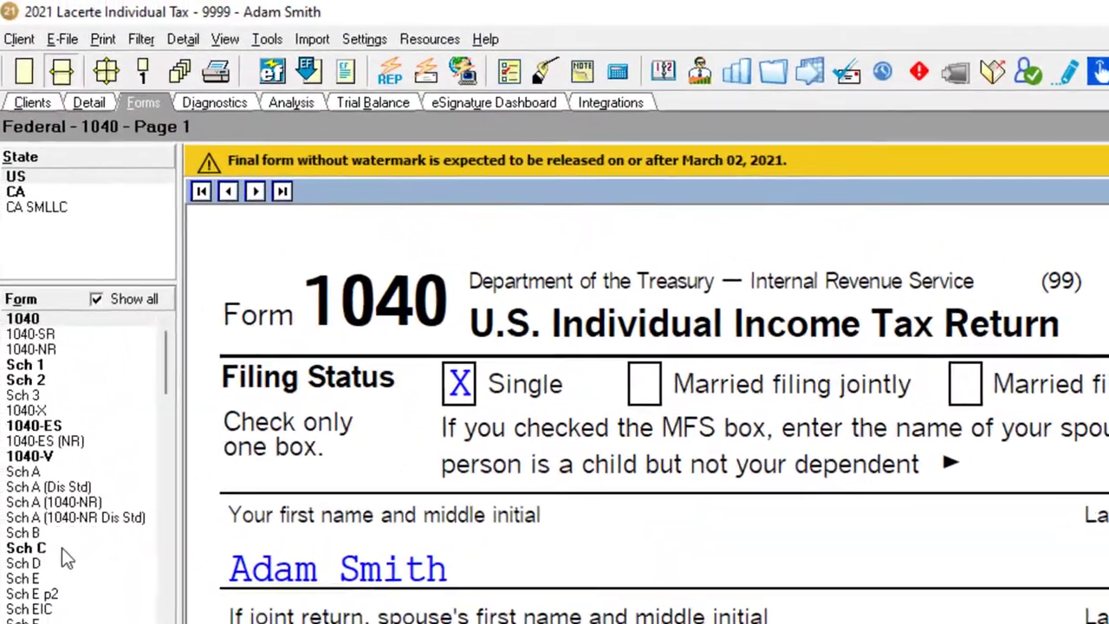
pyautogui.click(52, 548)
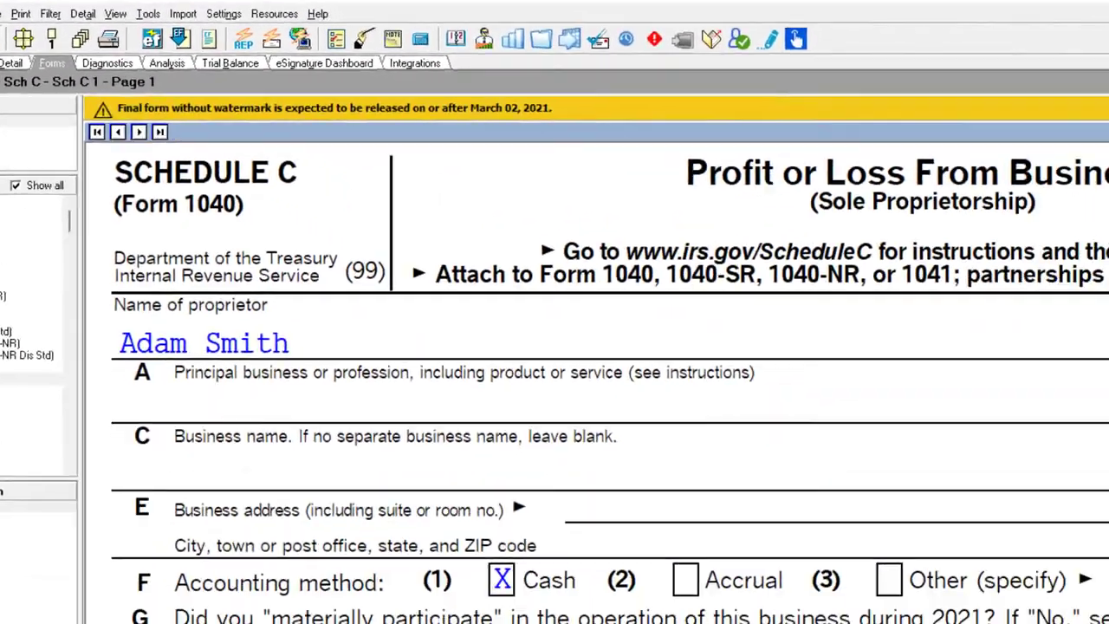
pyautogui.scroll(-5, 641, 390)
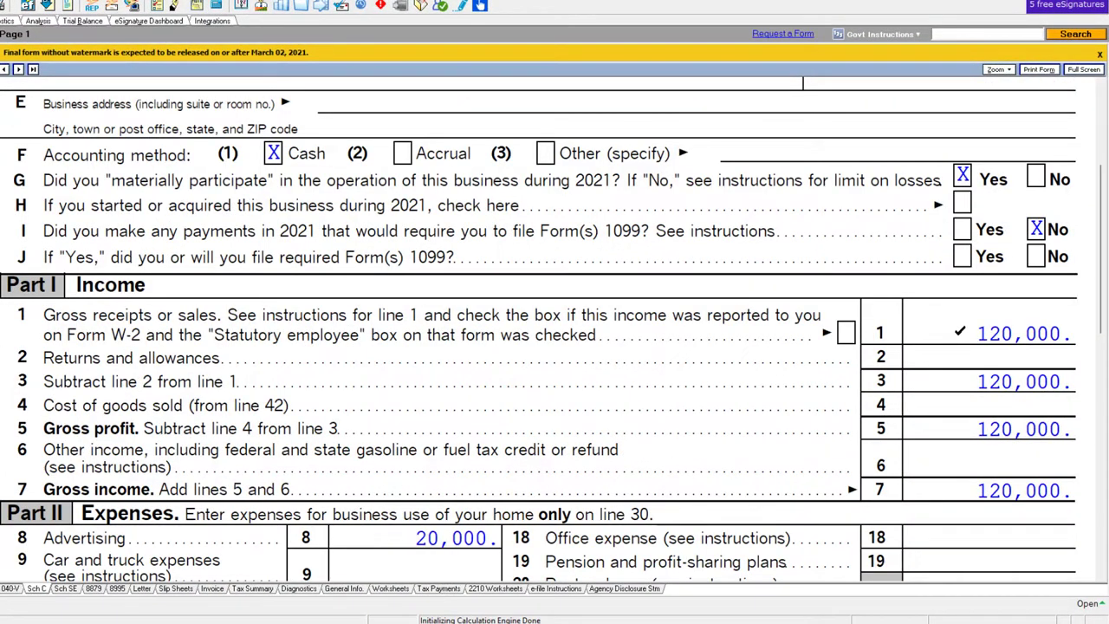
pyautogui.scroll(-3, 588, 432)
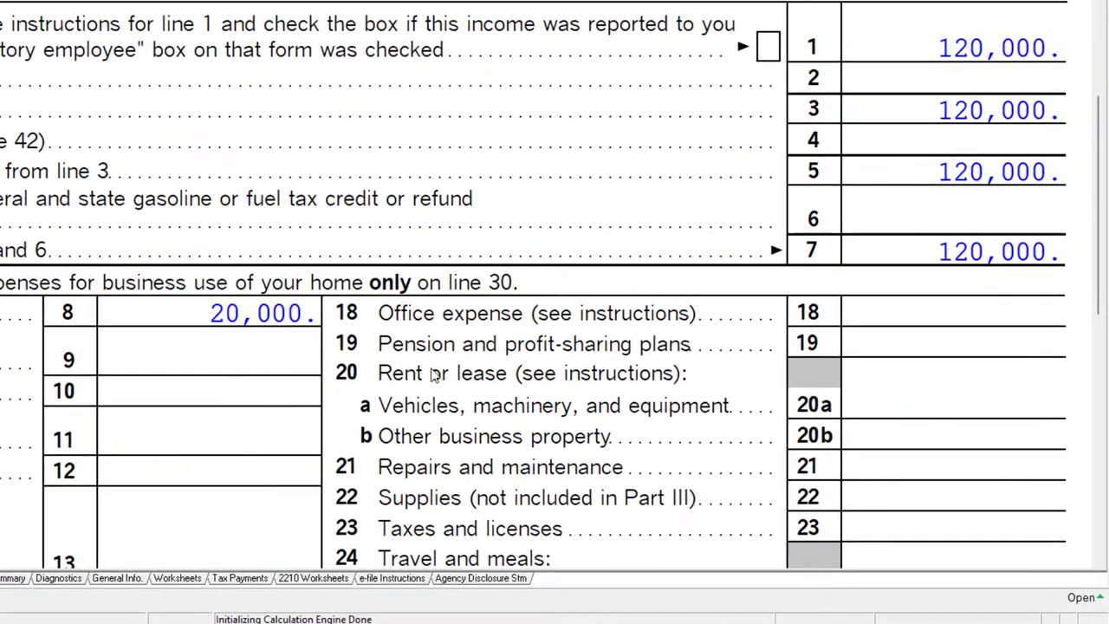
pyautogui.scroll(-1, 433, 373)
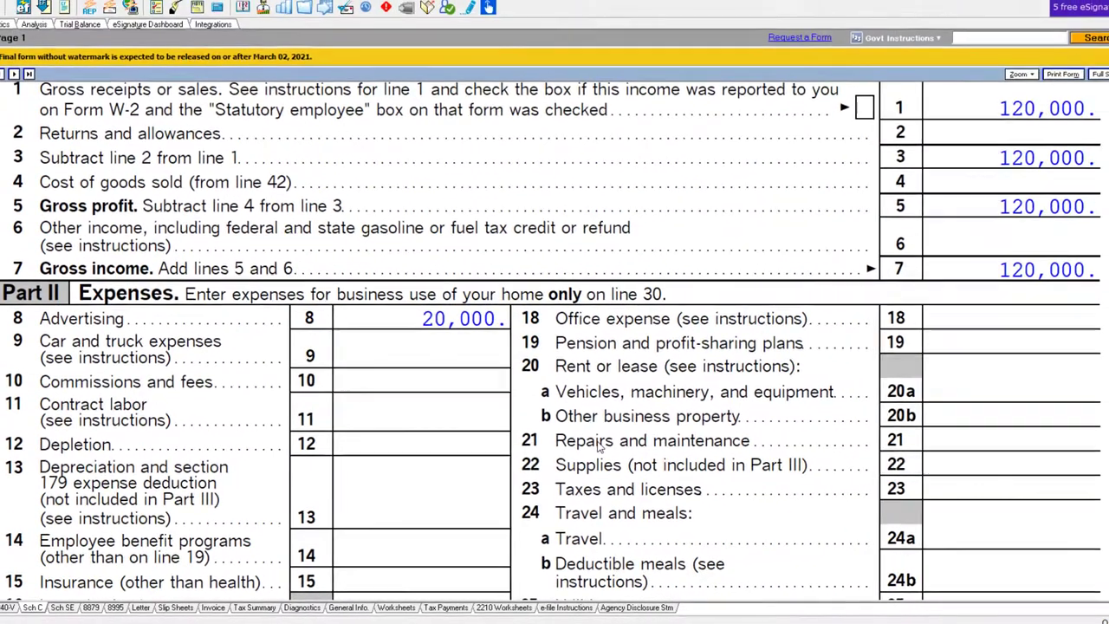
pyautogui.scroll(-3, 589, 451)
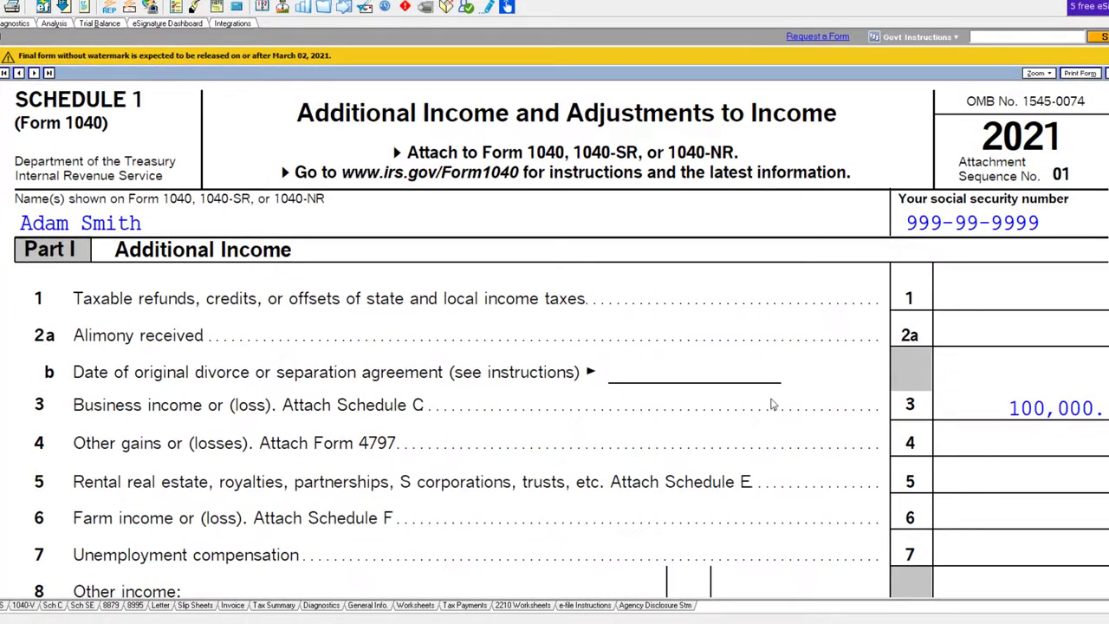
# Trace the business income from Schedule 1 line 3 to the total and adjusted gross income lines of Form 1040
pyautogui.click(895, 405)
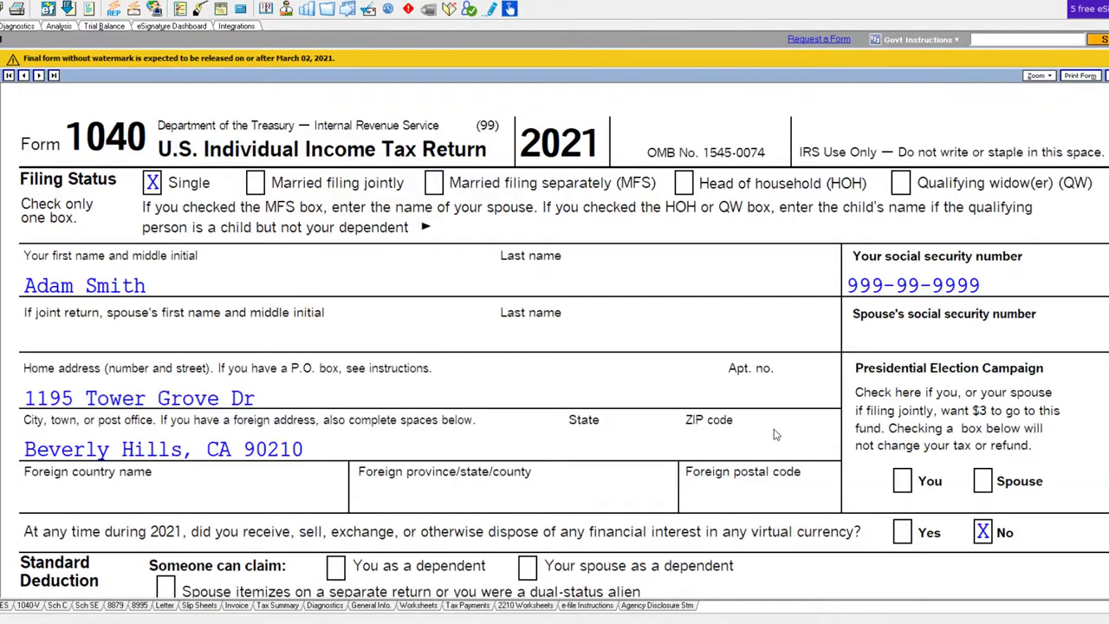
pyautogui.scroll(-10, 772, 433)
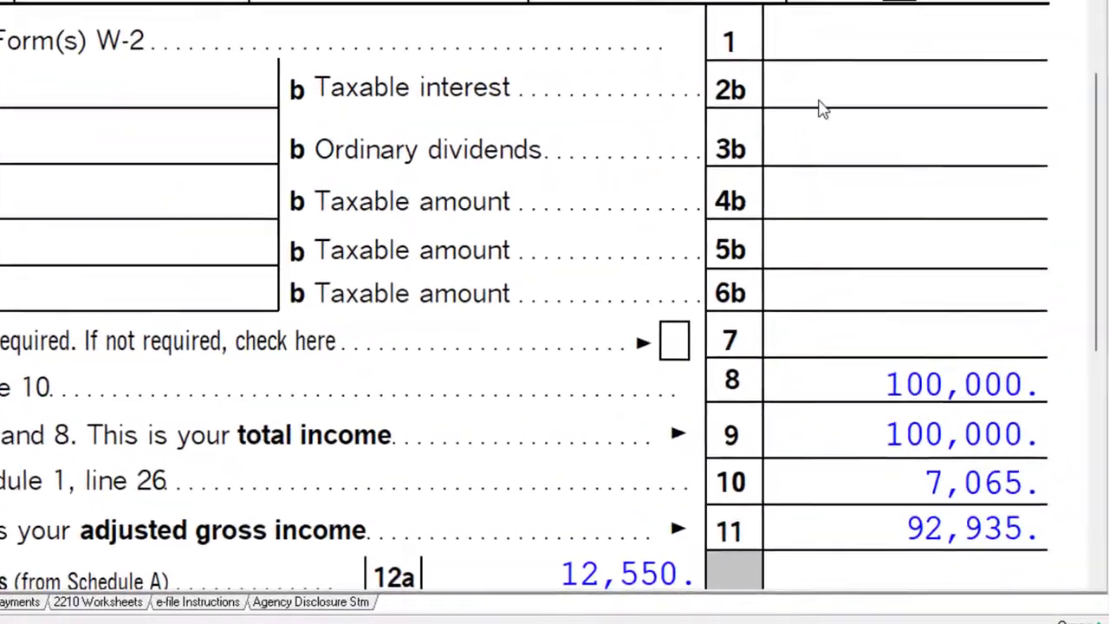
pyautogui.click(925, 225)
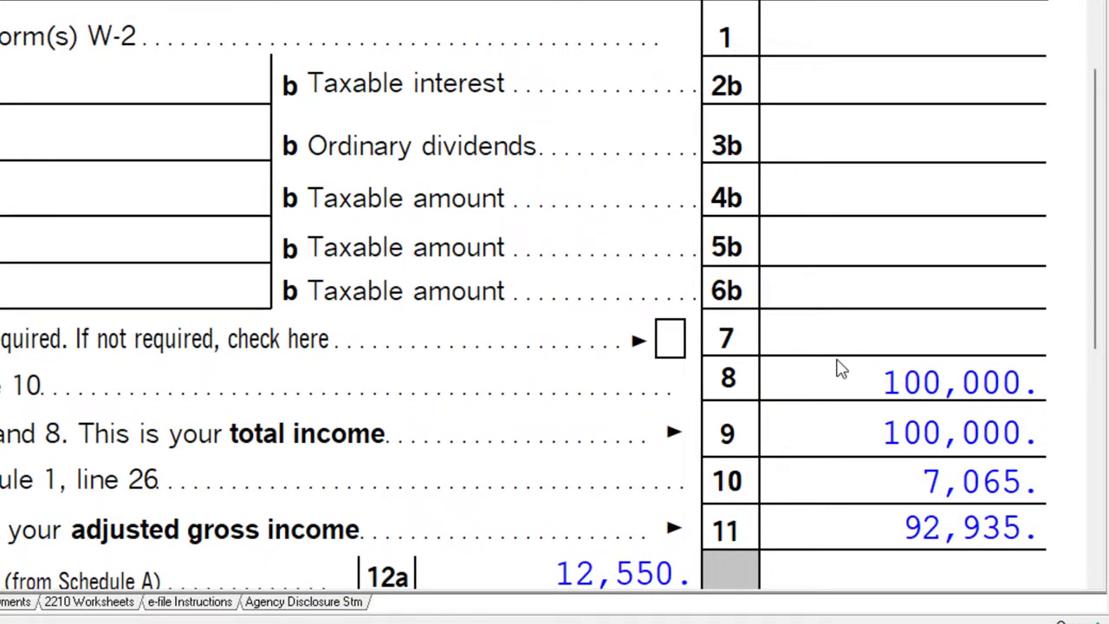
pyautogui.scroll(-3, 840, 369)
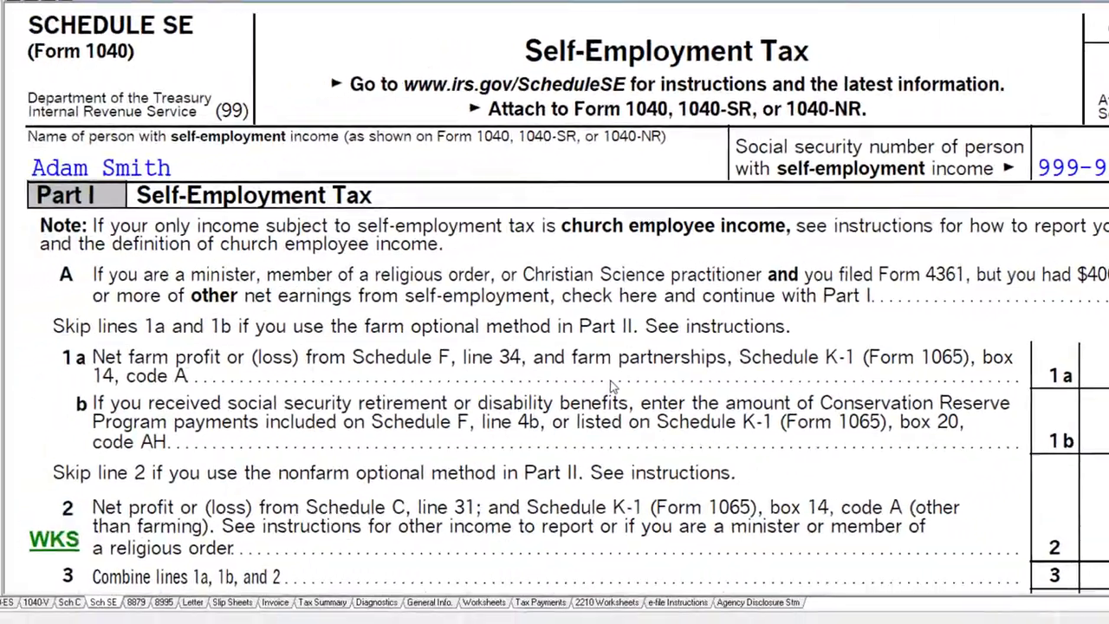
# Examine the self-employment tax calculation on Schedule SE and the Other Taxes section of Schedule 2
pyautogui.scroll(-5, 613, 386)
pyautogui.scroll(-5, 612, 385)
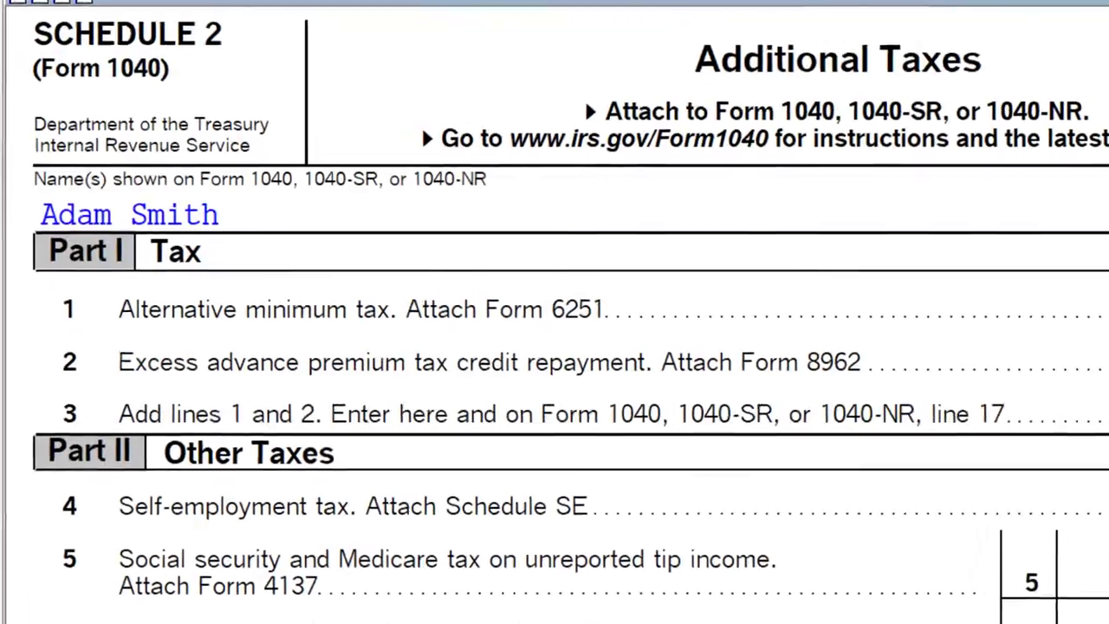
pyautogui.scroll(-5, 558, 347)
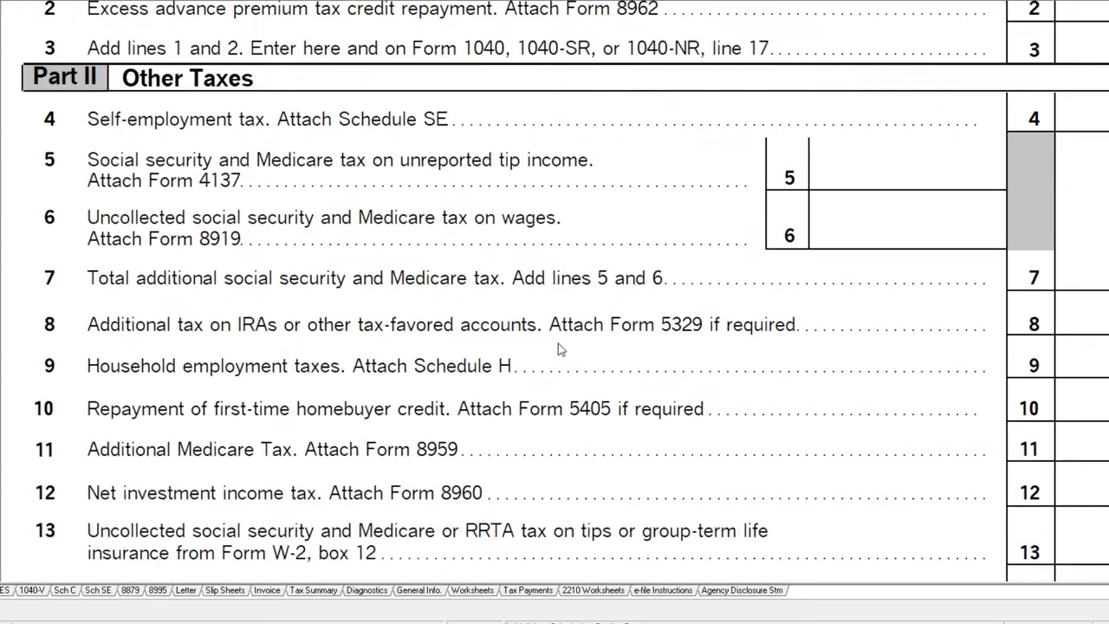
pyautogui.scroll(5, 558, 347)
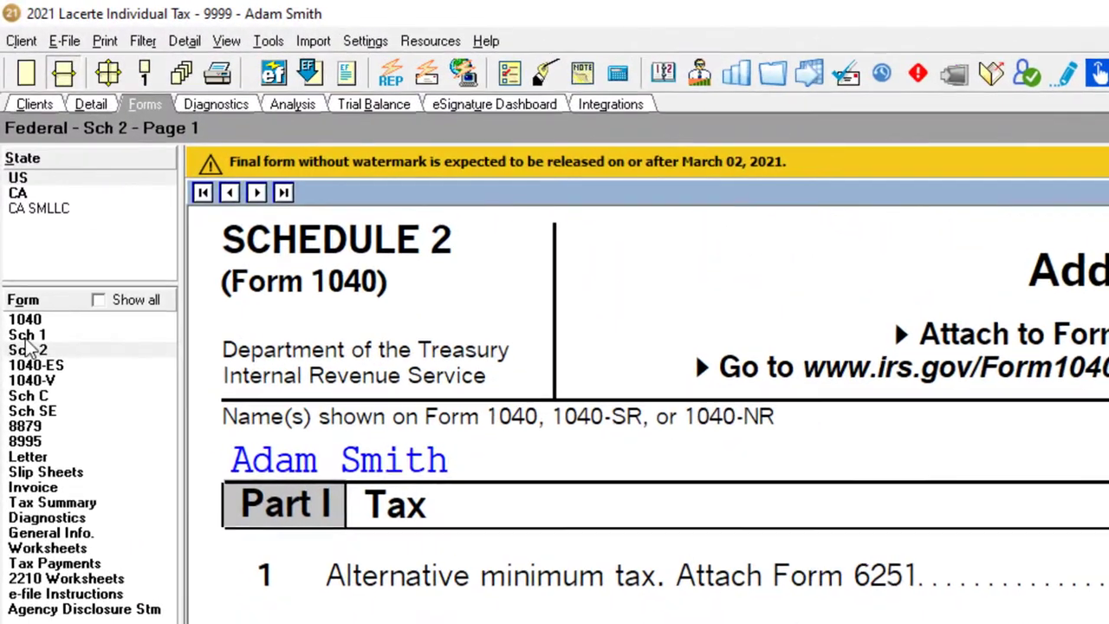
# Display Schedule 1 and examine its additional income and the Part II Adjustments to Income
pyautogui.click(13, 165)
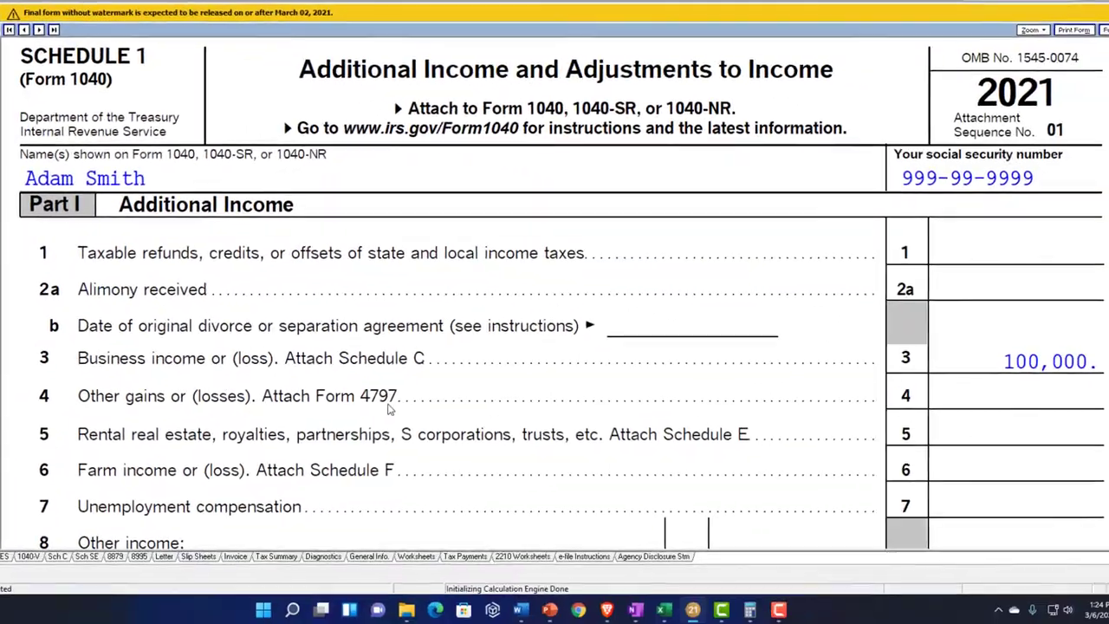
pyautogui.scroll(-3, 667, 606)
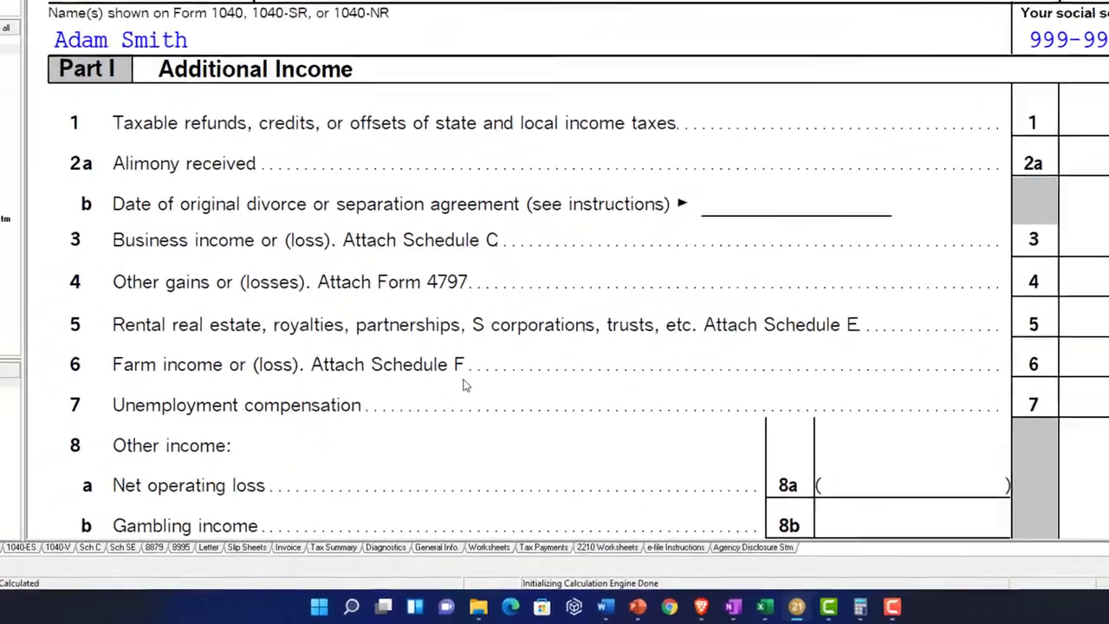
pyautogui.scroll(-5, 850, 250)
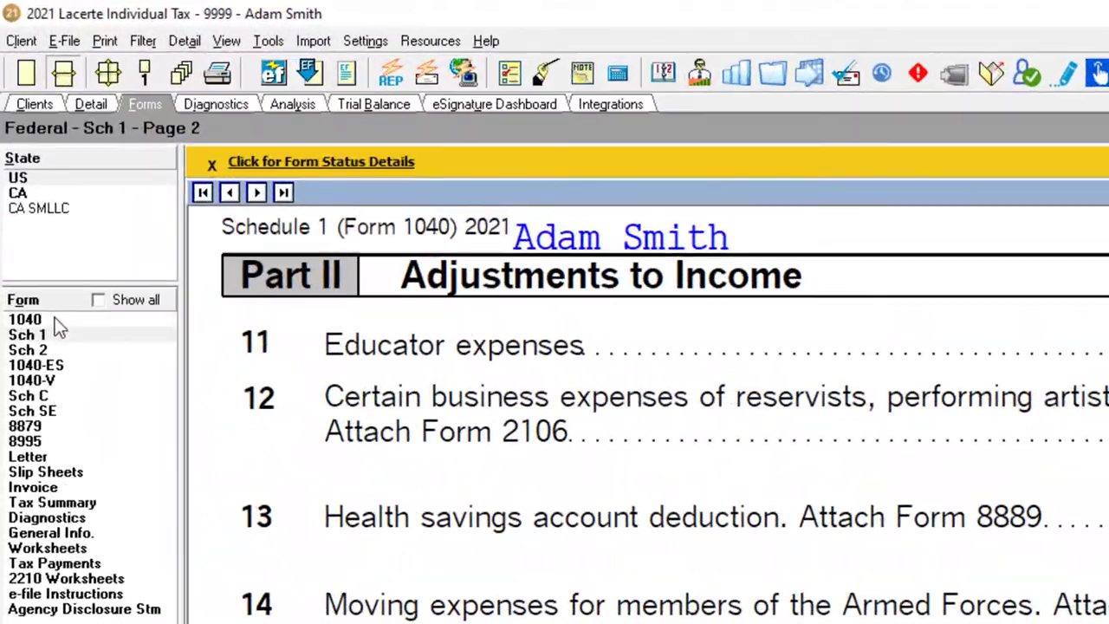
# Display Form 1040 and examine its first page
pyautogui.click(56, 321)
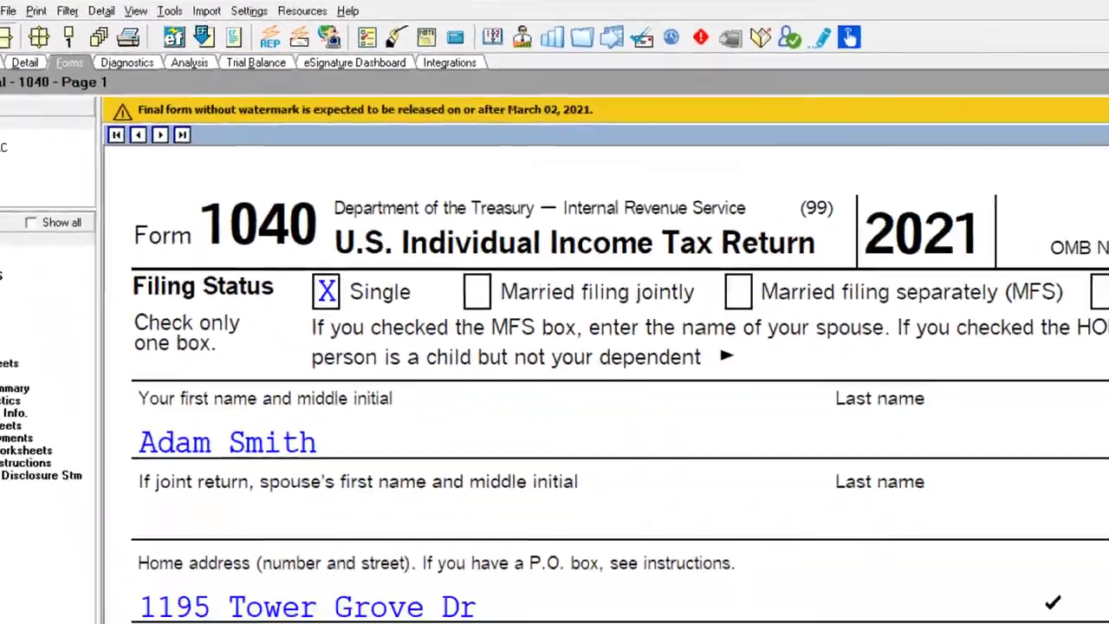
pyautogui.scroll(-10, 667, 400)
pyautogui.scroll(-3, 667, 400)
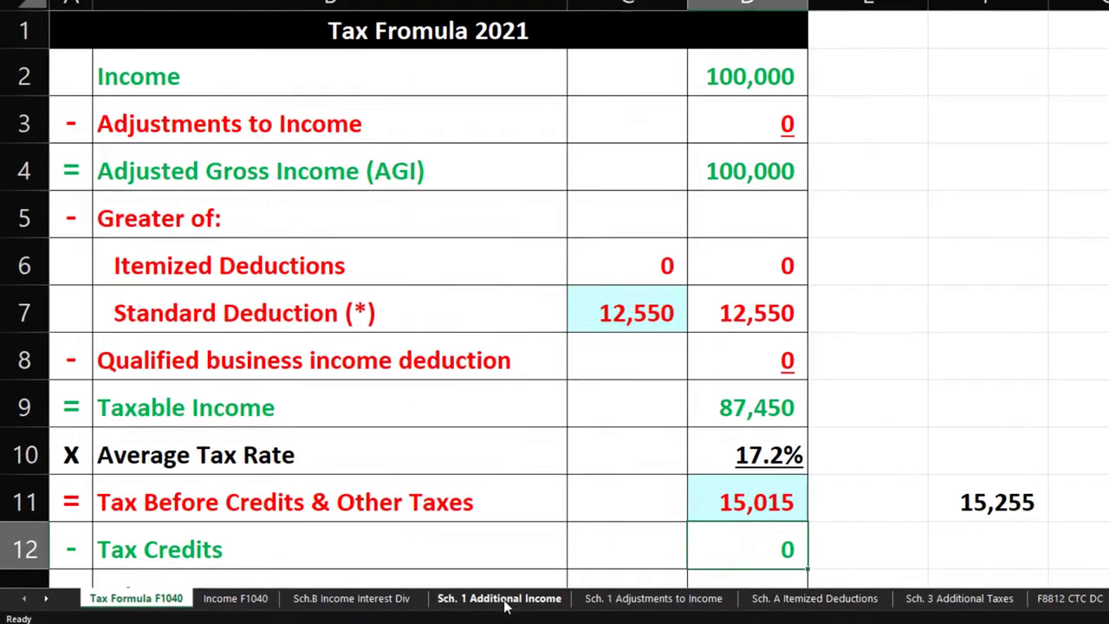
# Switch to the Excel tax formula workbook and add a worksheet named "Sch. C" after Sch. 1 Additional Income
pyautogui.click(438, 602)
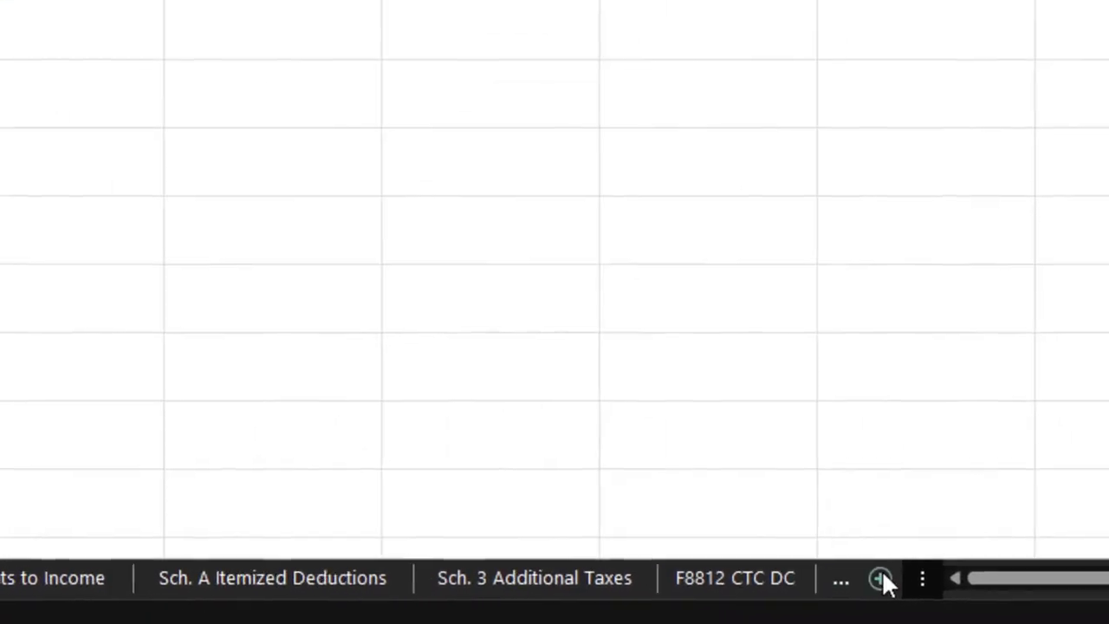
pyautogui.click(882, 575)
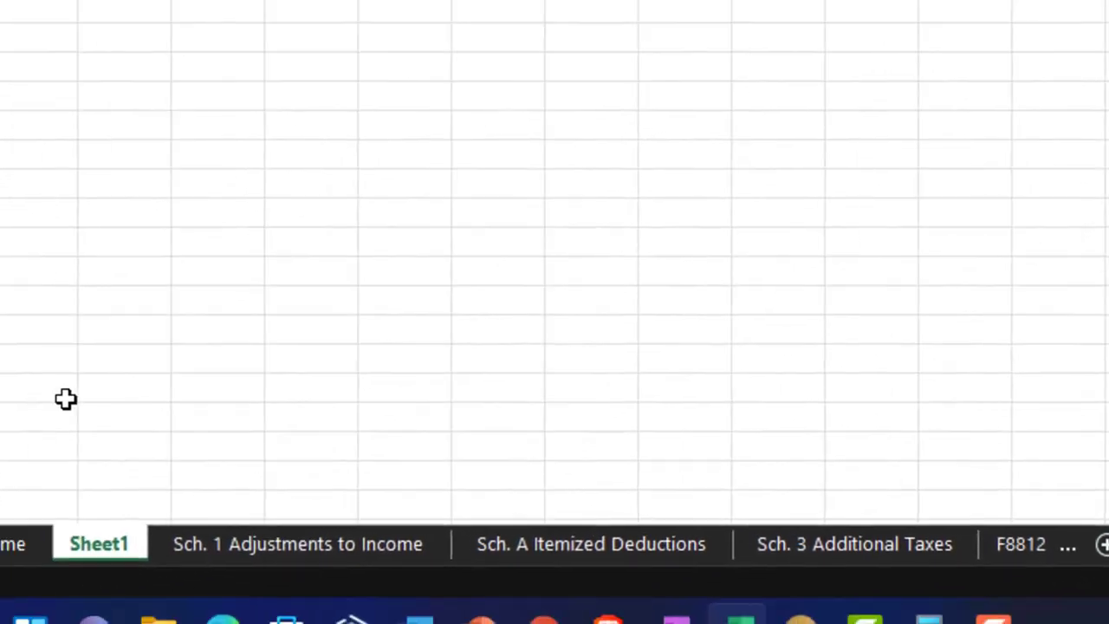
pyautogui.doubleClick(122, 543)
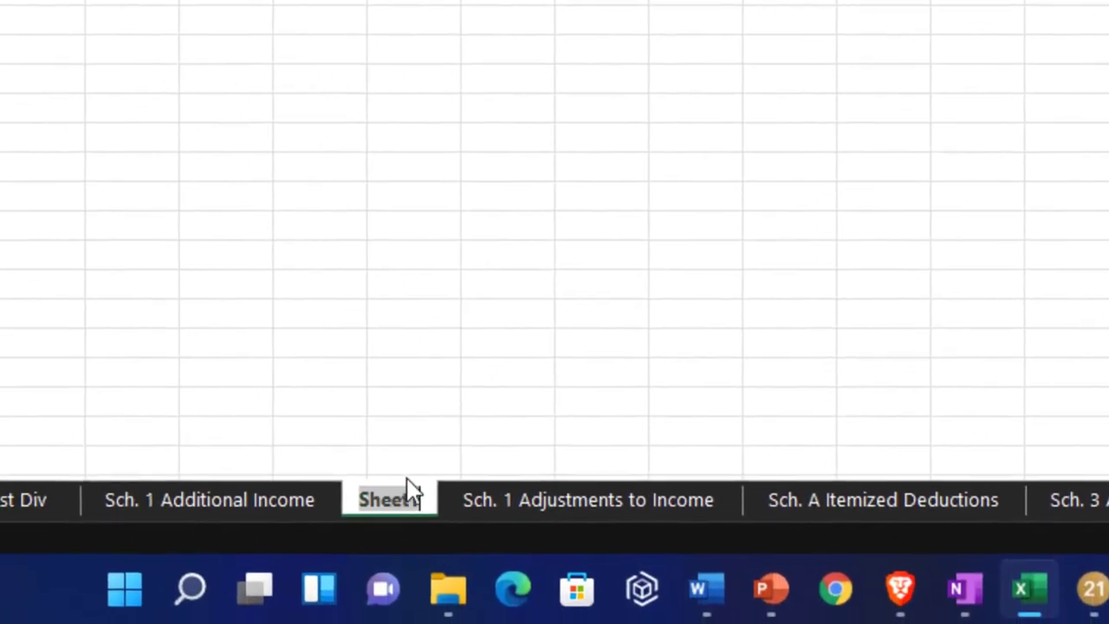
pyautogui.write('ASch')
pyautogui.press('BackSpace')
pyautogui.press('BackSpace')
pyautogui.press('BackSpace')
pyautogui.press('BackSpace')
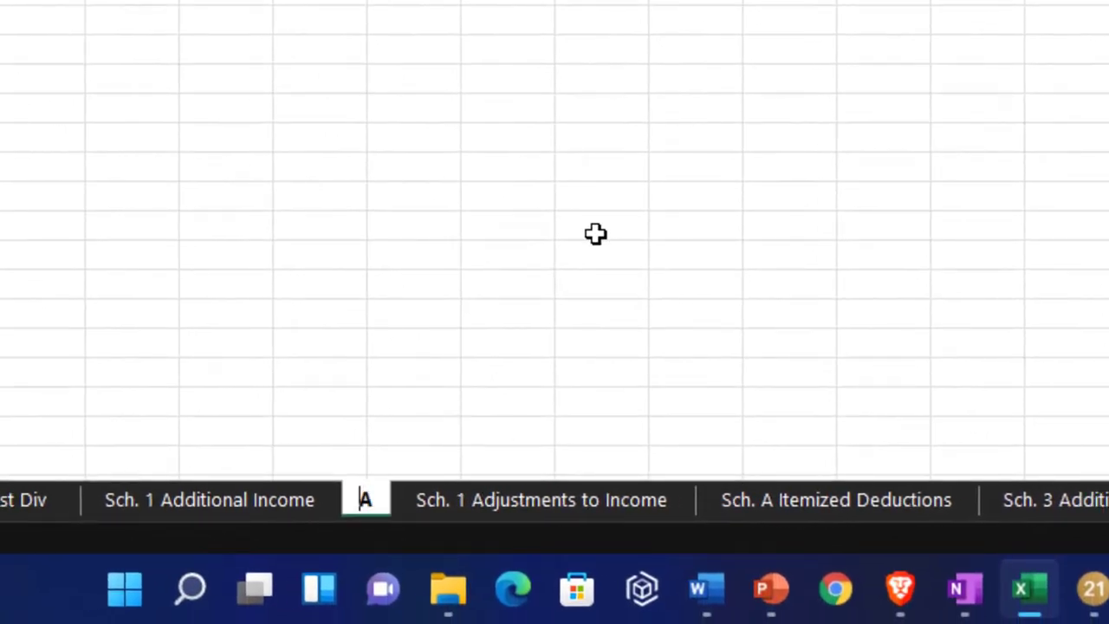
pyautogui.write('Sch. C')
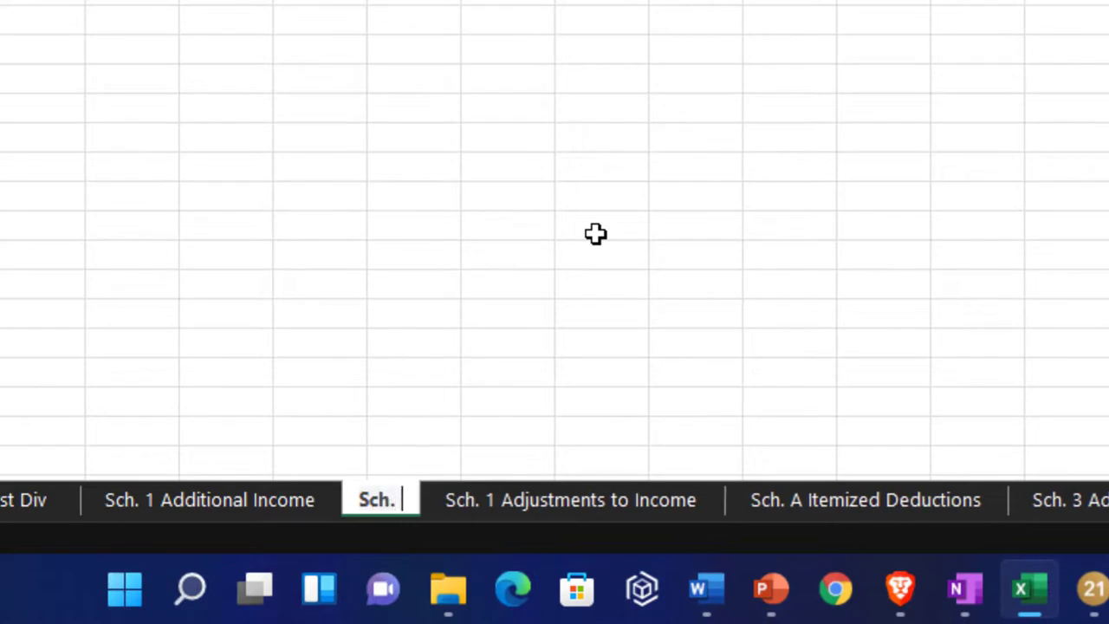
pyautogui.click(527, 176)
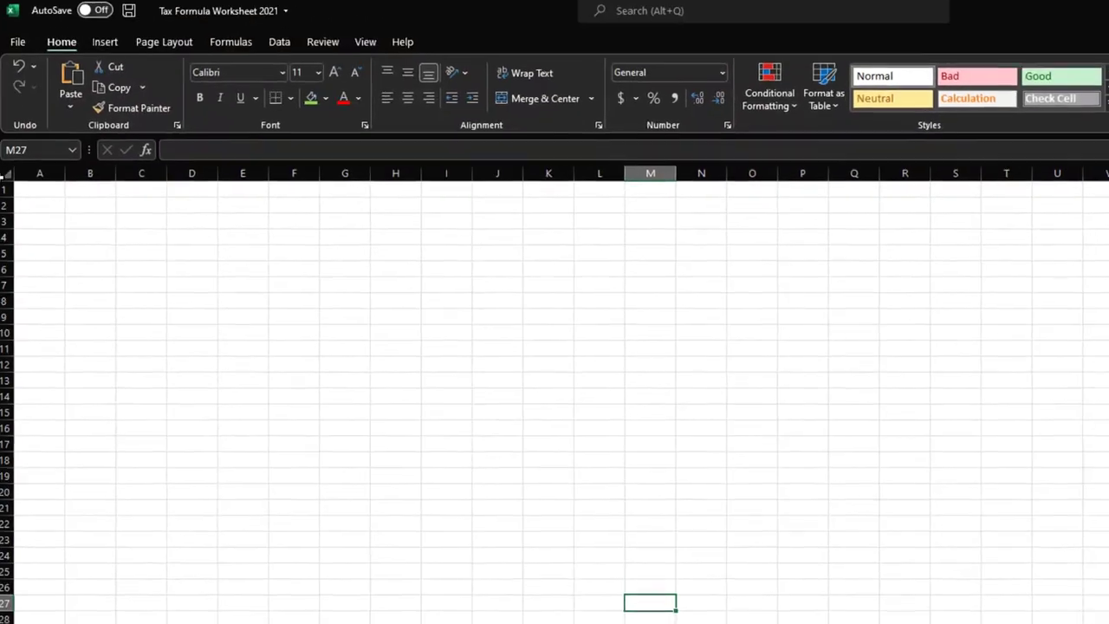
# Format all cells of the sheet as Currency with no symbol, zero decimal places and negatives in red parentheses
pyautogui.click(13, 180)
pyautogui.rightClick(206, 292)
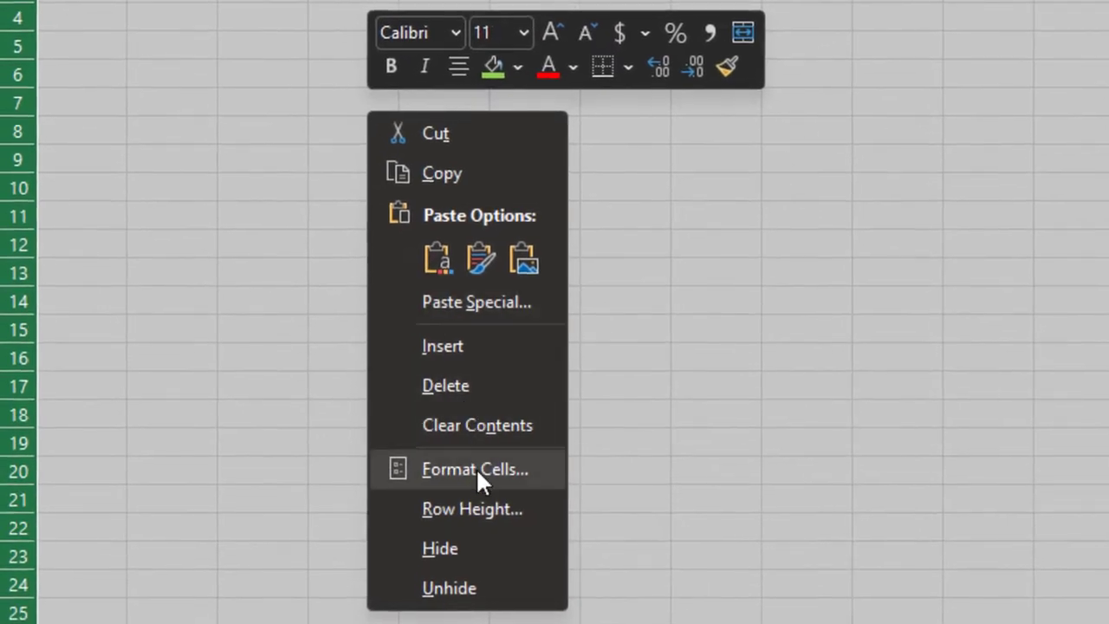
pyautogui.click(476, 467)
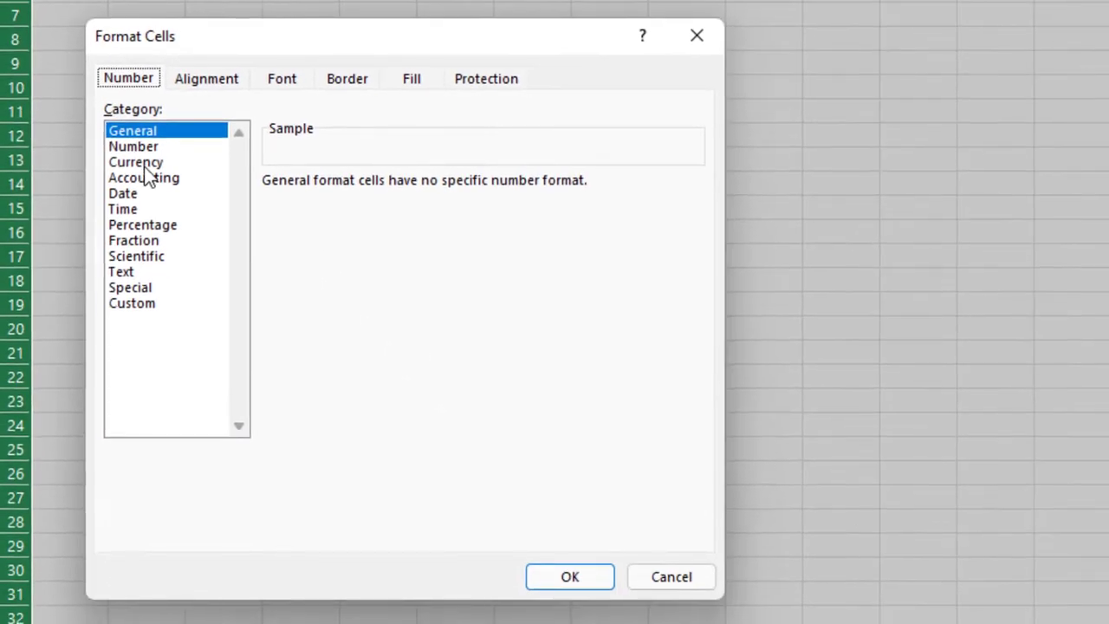
pyautogui.click(144, 165)
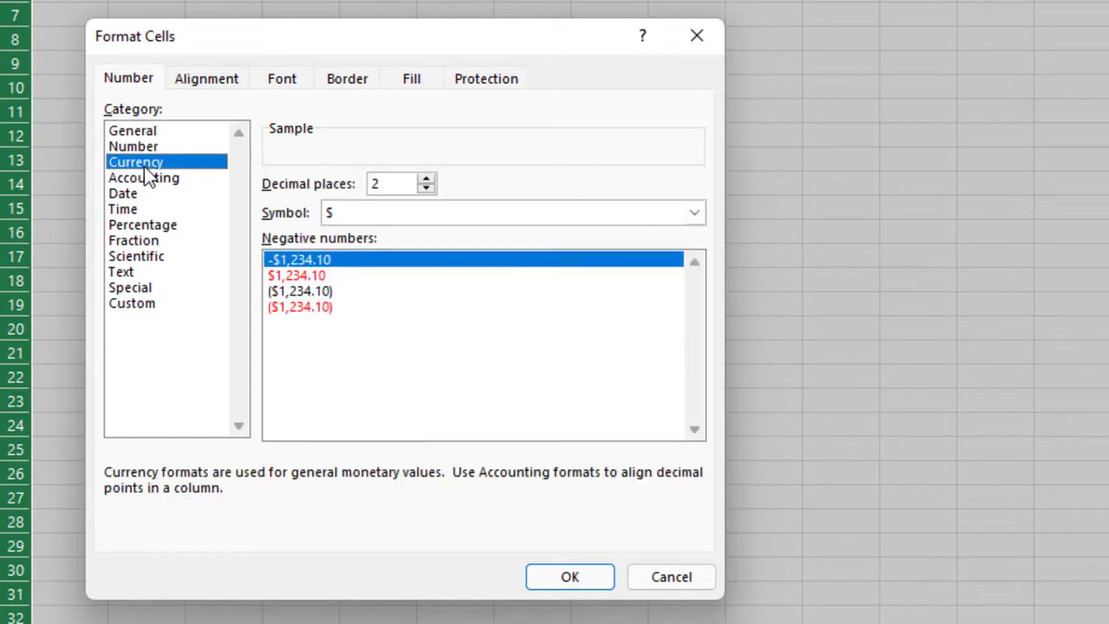
pyautogui.click(360, 311)
pyautogui.click(433, 212)
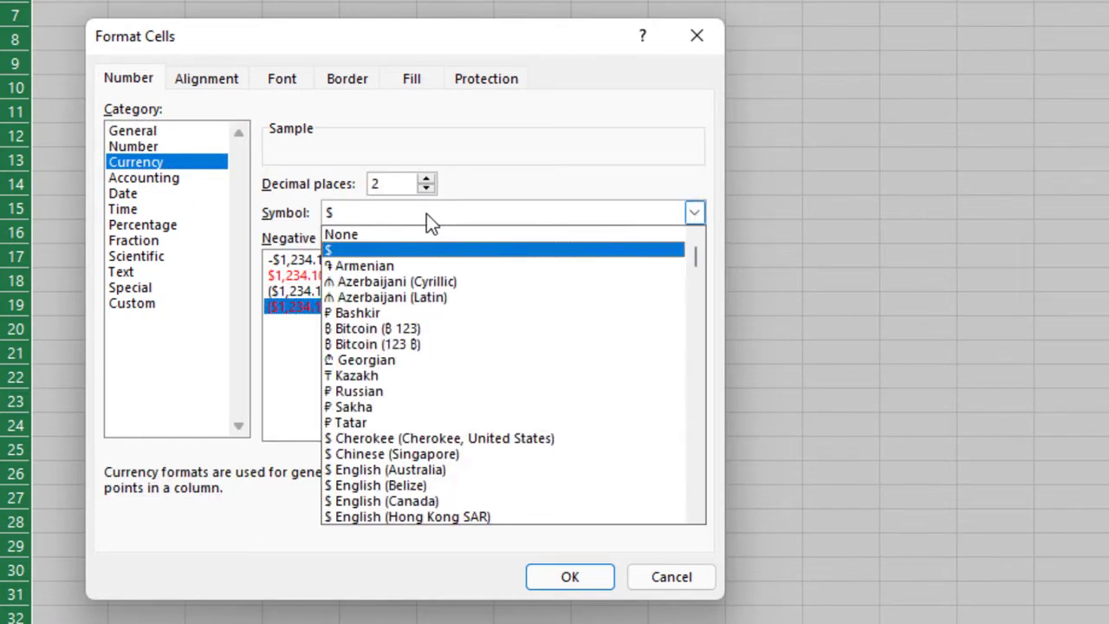
pyautogui.click(377, 232)
pyautogui.click(425, 189)
pyautogui.click(425, 189)
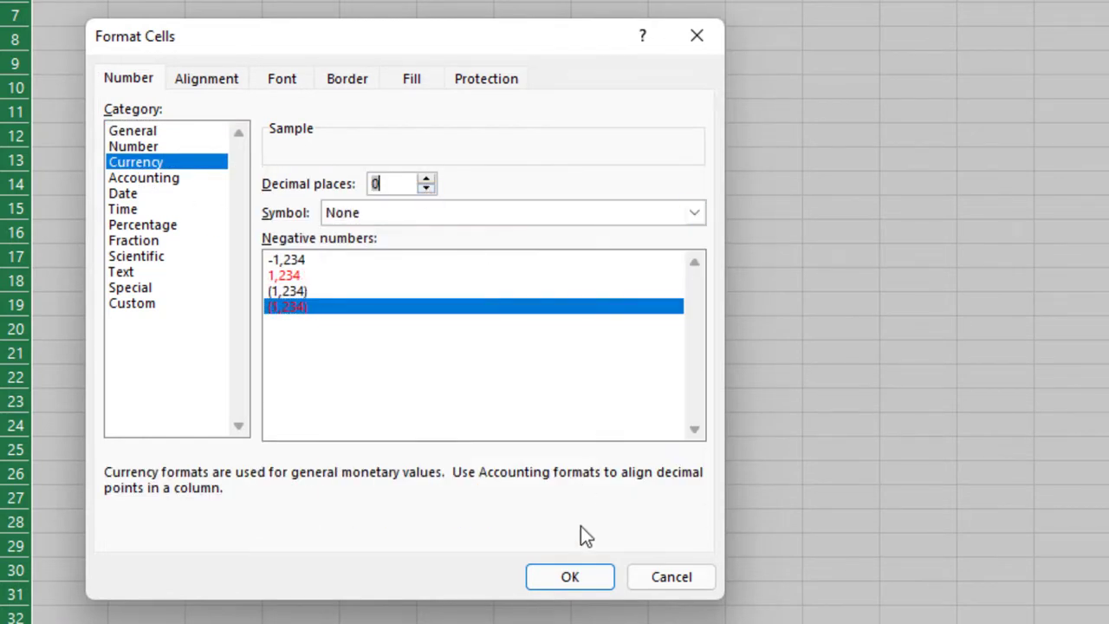
pyautogui.click(570, 577)
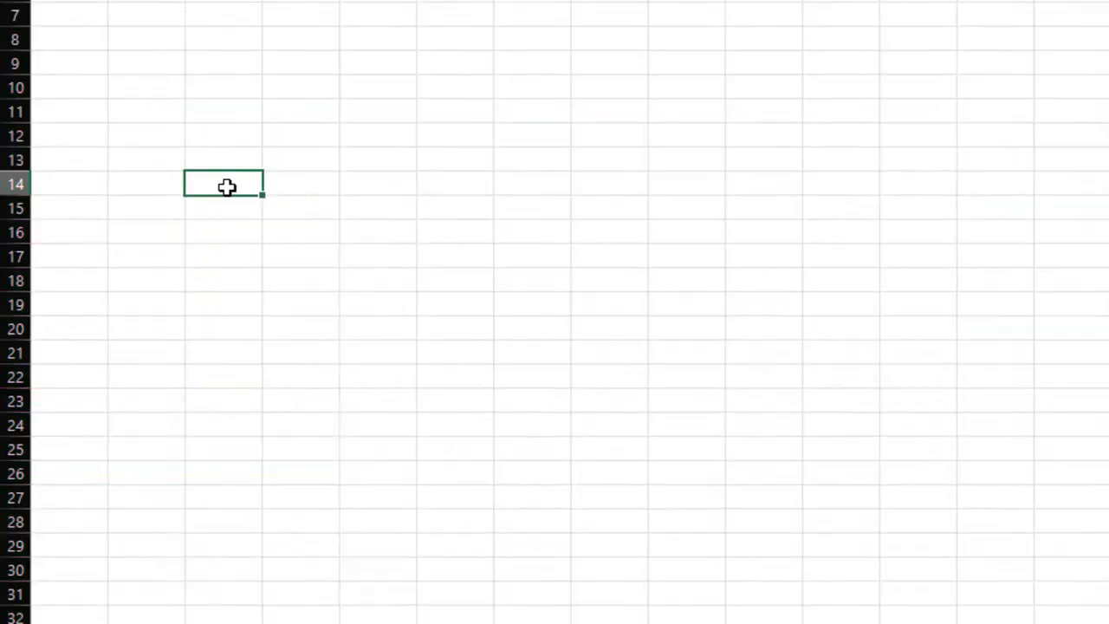
# Enter the title "Sch. C Income" in A1 and make the whole worksheet bold
pyautogui.keyDown('ctrl'); pyautogui.scroll(2, 108, 295); pyautogui.keyUp('ctrl')
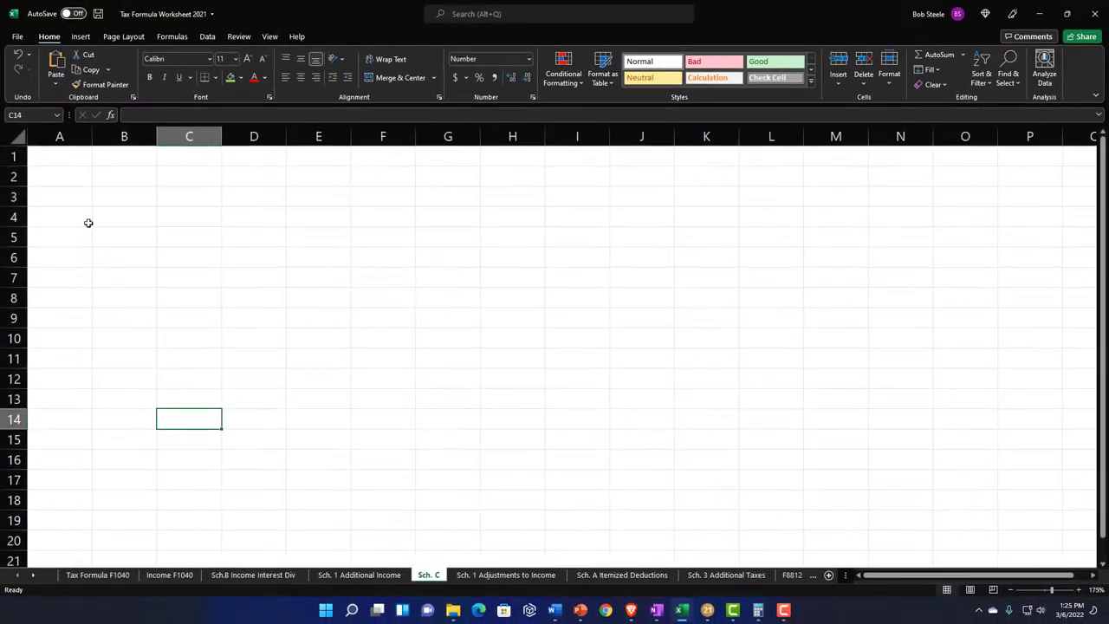
pyautogui.click(61, 160)
pyautogui.write('Sch. C Income')
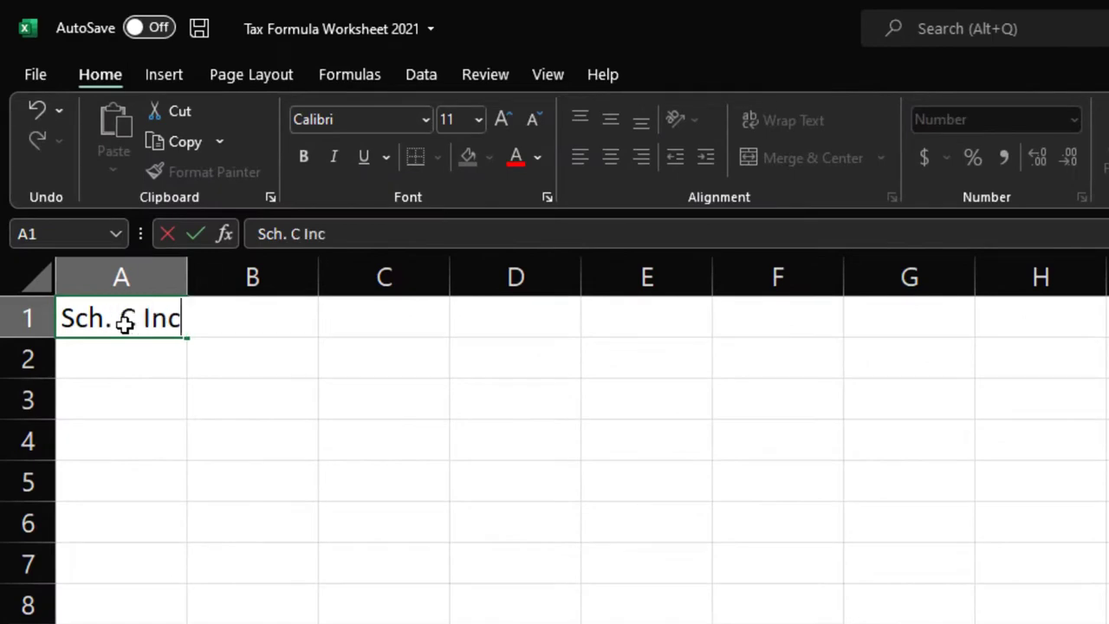
pyautogui.press('Return')
pyautogui.click(42, 277)
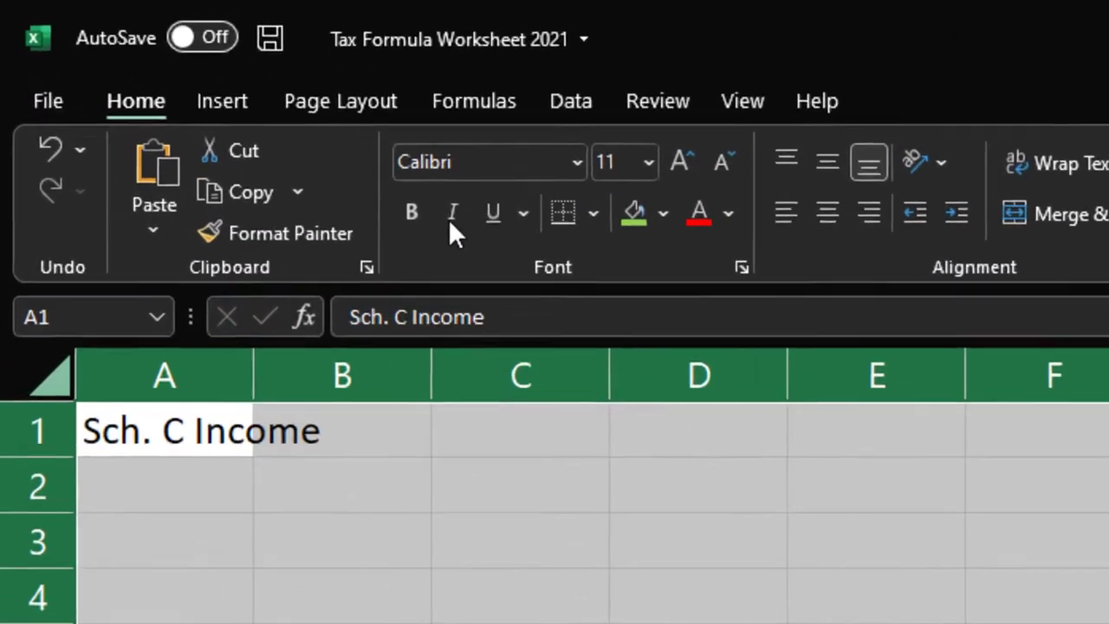
pyautogui.click(412, 212)
pyautogui.click(213, 369)
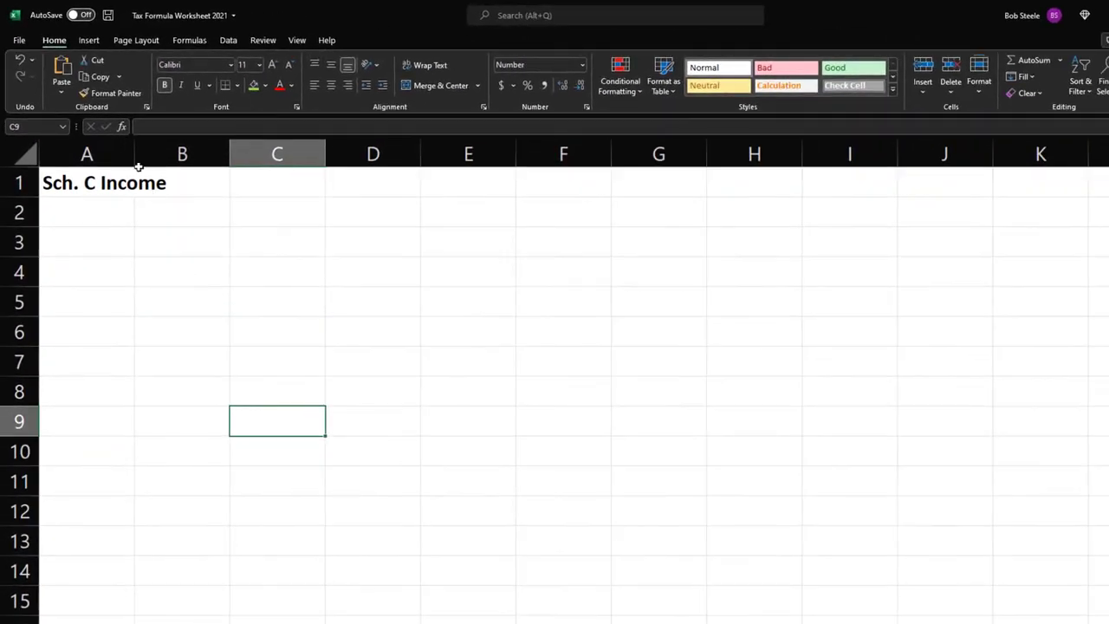
# Widen column A and add the section labels "Income:" in A3 and "Expenses:" in A9
pyautogui.moveTo(138, 167); pyautogui.dragTo(229, 167)
pyautogui.click(140, 240)
pyautogui.write('Income')
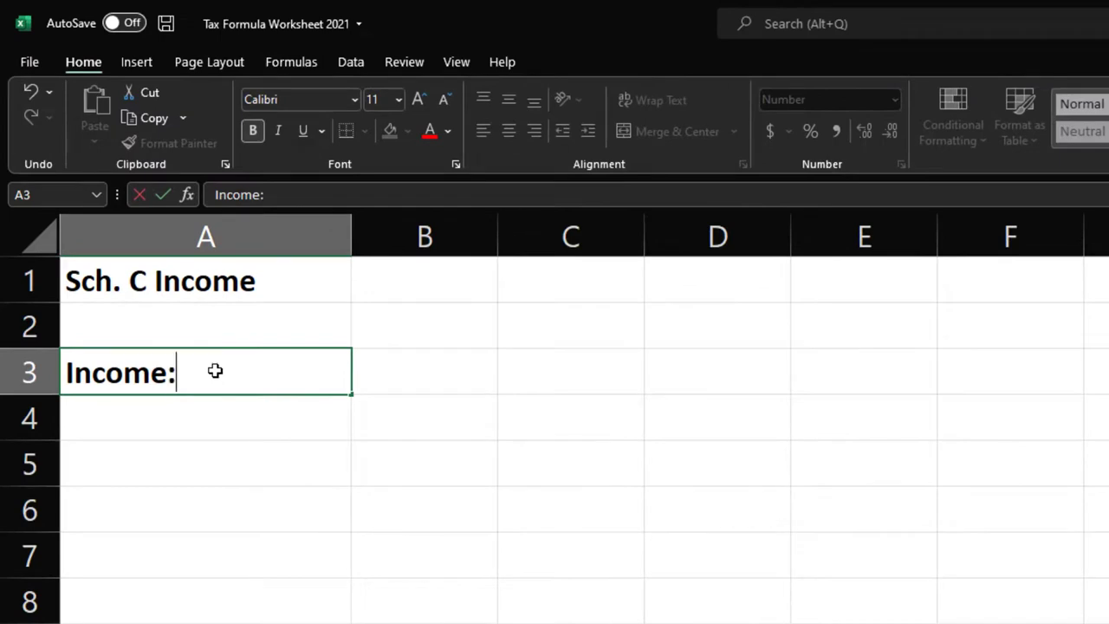
pyautogui.press('Return')
pyautogui.press('Return')
pyautogui.press('Return')
pyautogui.press('Return')
pyautogui.press('Return')
pyautogui.press('Return')
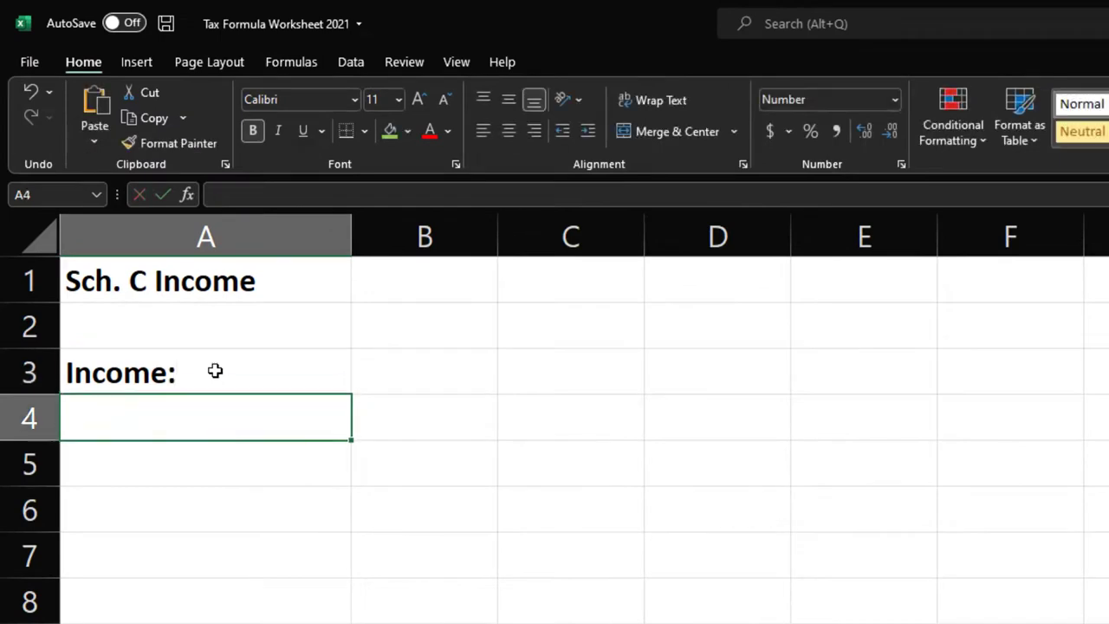
pyautogui.write('Expenses')
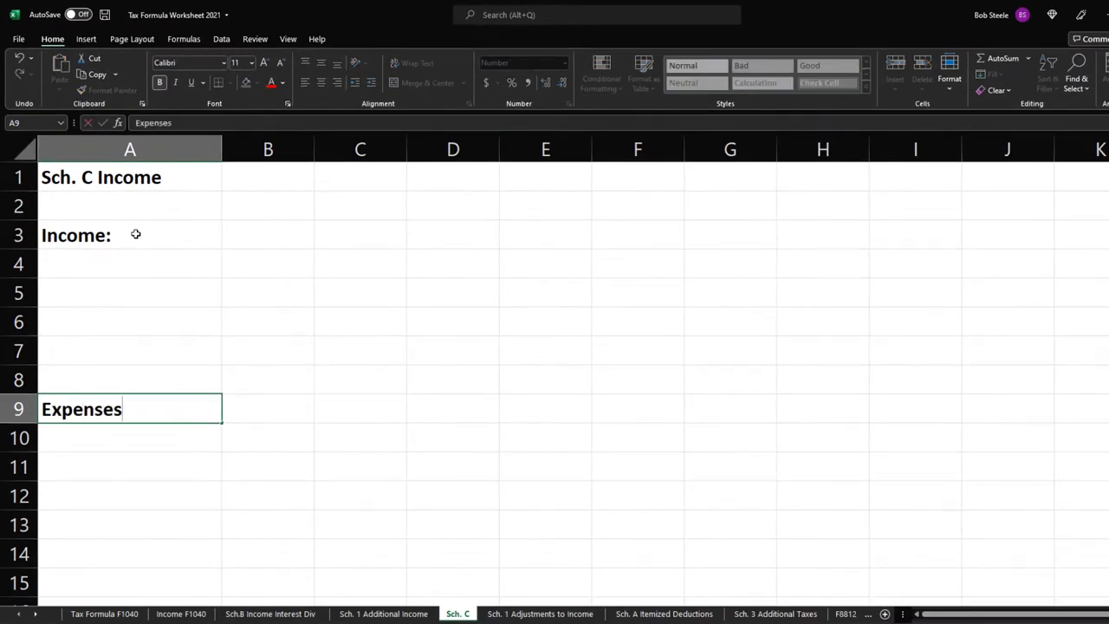
pyautogui.write(':')
pyautogui.press('Return')
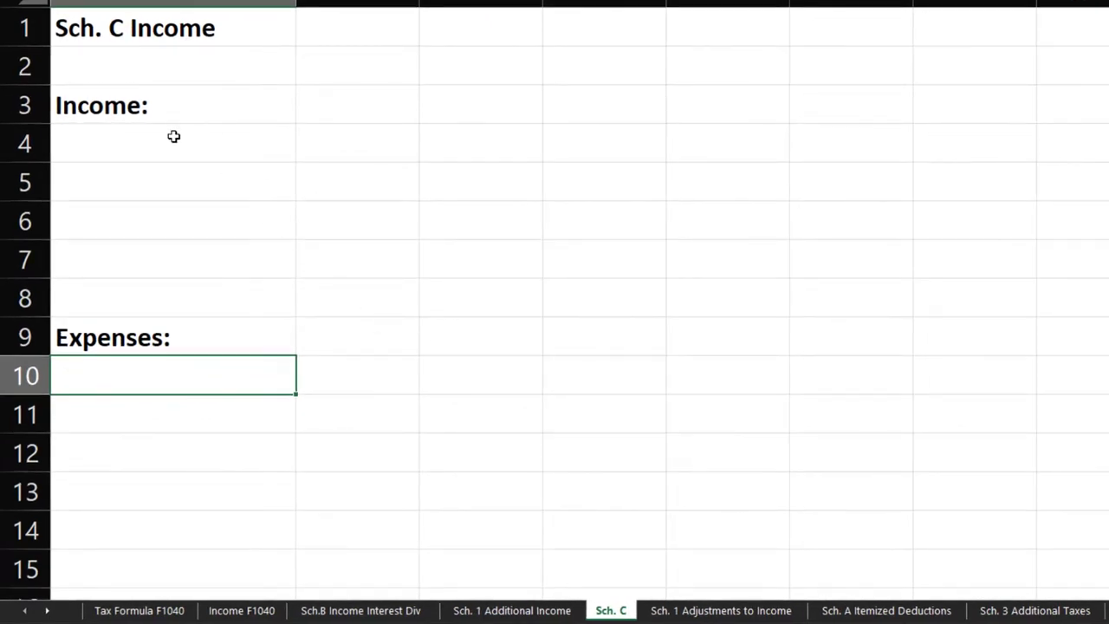
# Give cells A4:B7 a light blue fill with borders and shift the Expenses label down to A10
pyautogui.moveTo(173, 136); pyautogui.dragTo(336, 243)
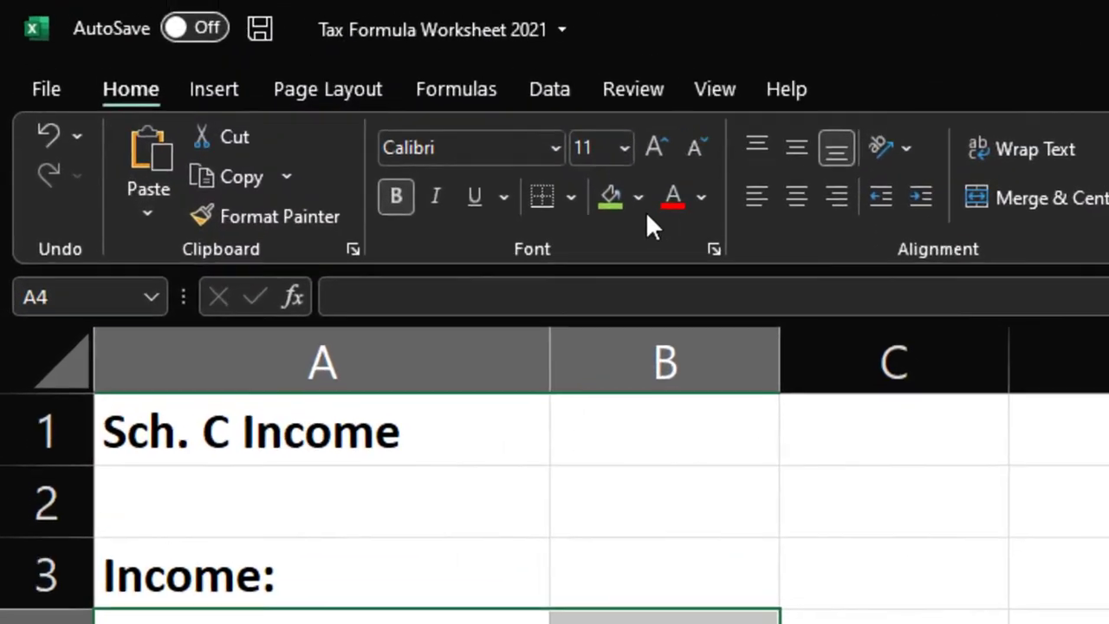
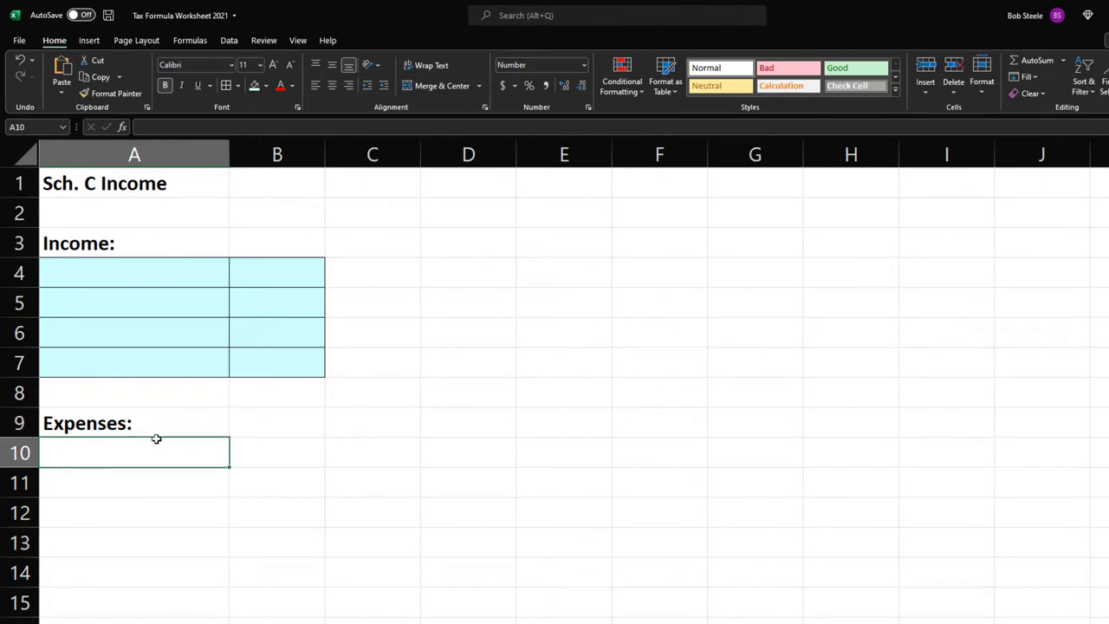
pyautogui.click(151, 433)
pyautogui.moveTo(152, 440); pyautogui.dragTo(150, 453)
# Label cell A8 "Total income" beneath the shaded income rows
pyautogui.click(141, 389)
pyautogui.write('tota')
pyautogui.press('BackSpace')
pyautogui.press('BackSpace')
pyautogui.press('BackSpace')
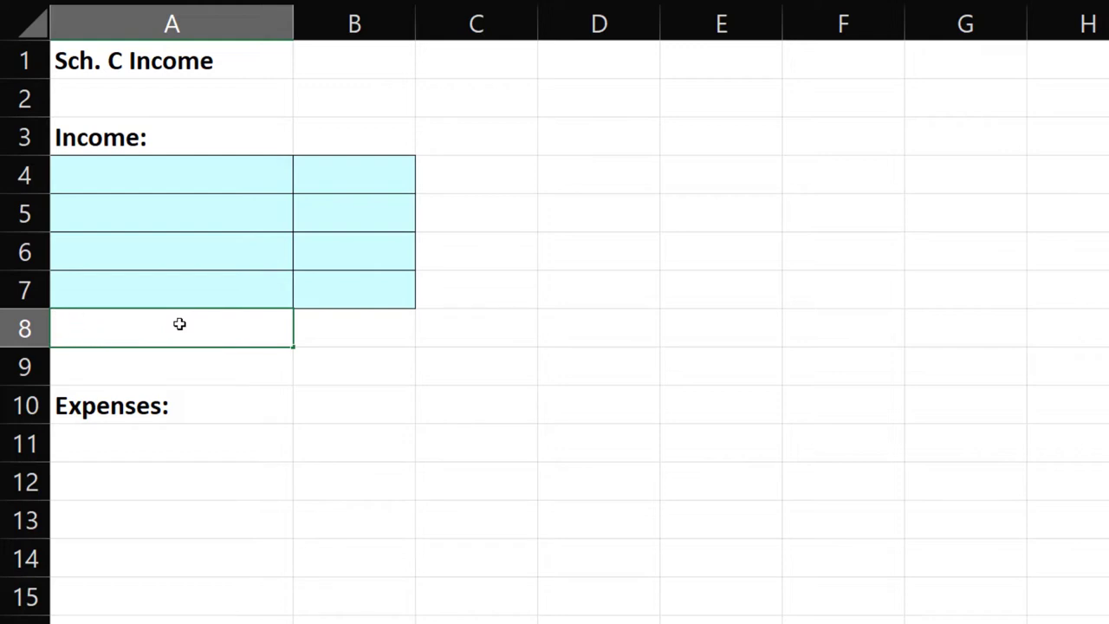
pyautogui.write('Total income')
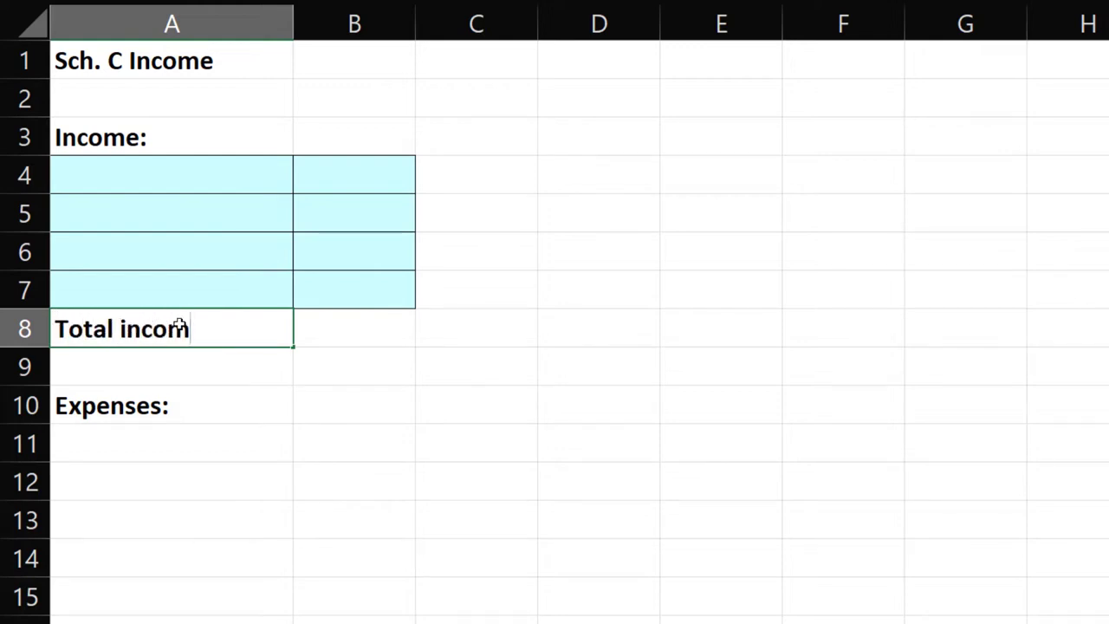
pyautogui.press('Tab')
# Enter a SUM formula in C8 that totals the income amounts in B4:B7
pyautogui.press('Tab')
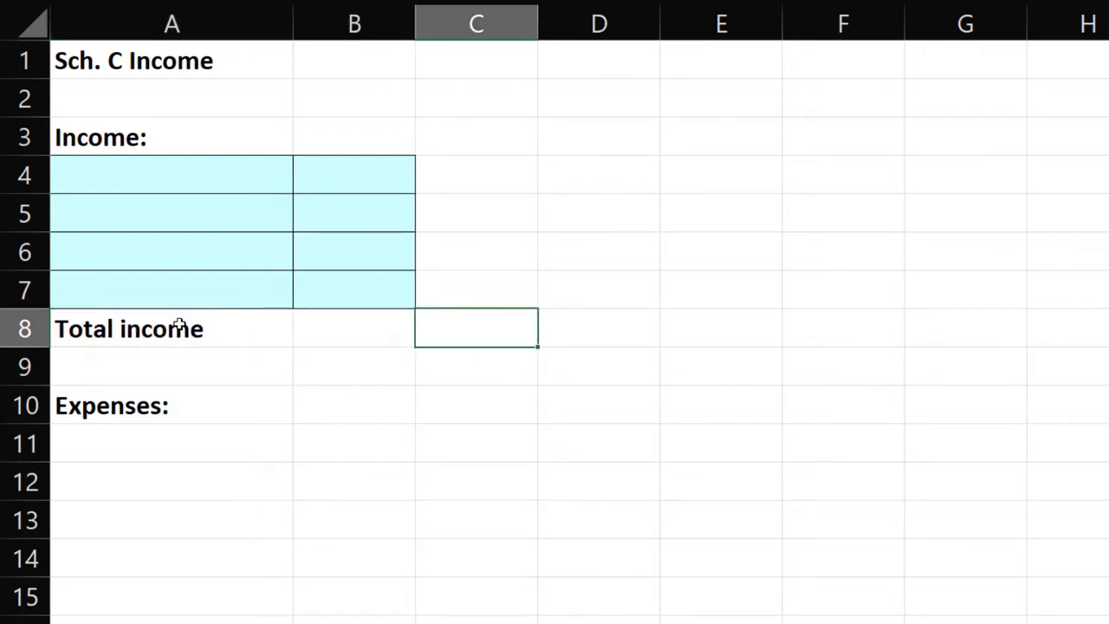
pyautogui.write('=sum')
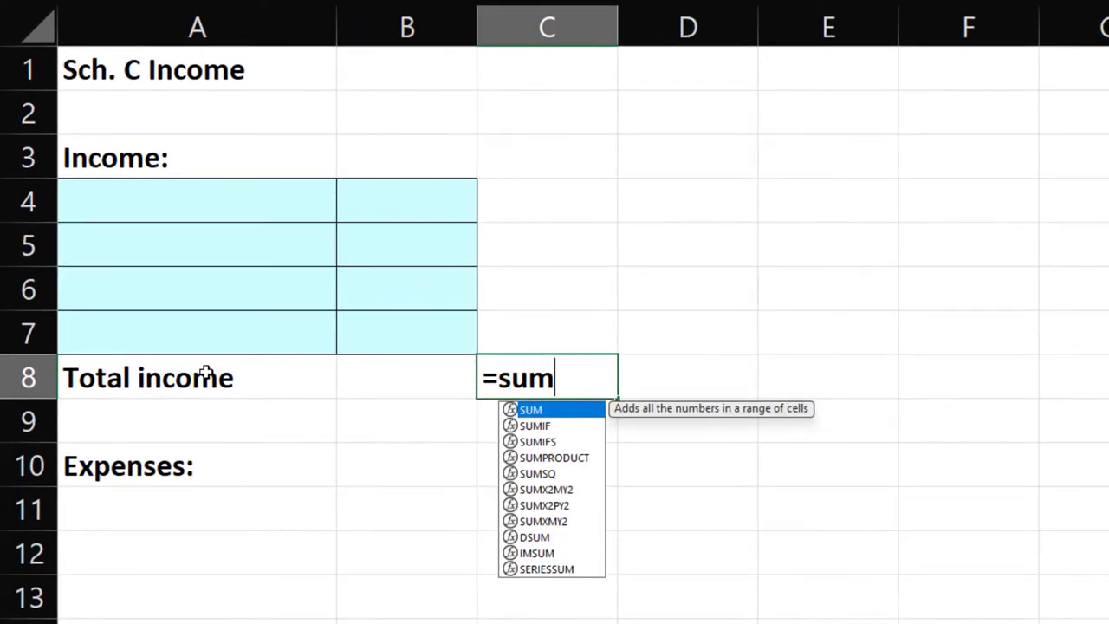
pyautogui.write('(')
pyautogui.press('Up')
pyautogui.press('Left')
pyautogui.press('Up')
pyautogui.press('Down')
pyautogui.hotkey('shift', 'Up')
pyautogui.hotkey('shift', 'Up')
pyautogui.hotkey('shift', 'Up')
pyautogui.press('Return')
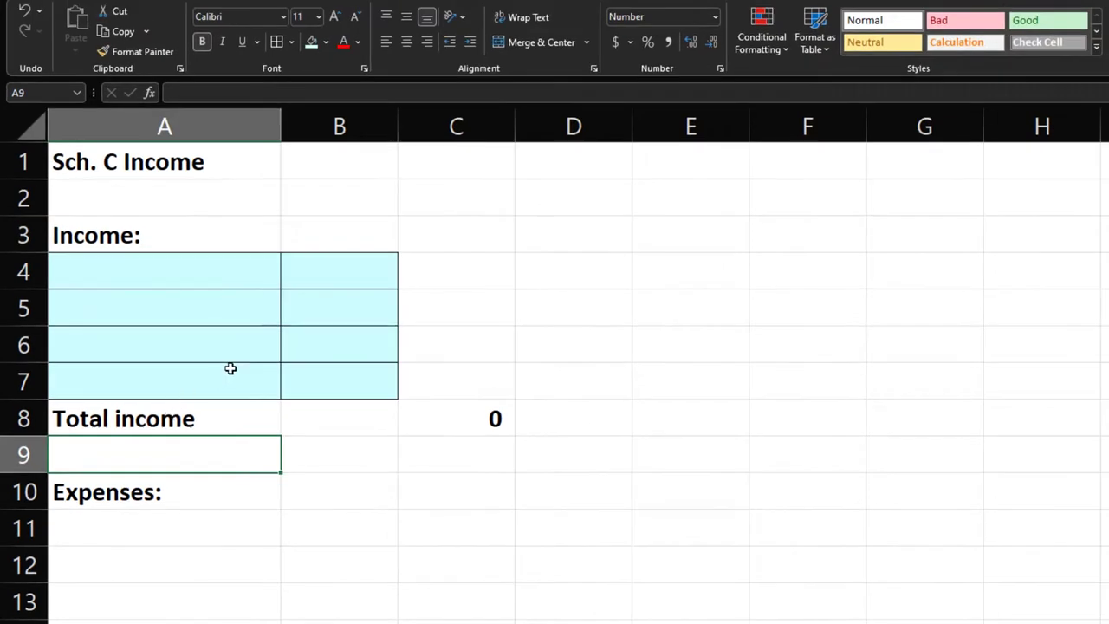
# Enter 120,000 as the first income amount in B4
pyautogui.click(302, 284)
pyautogui.write('120000')
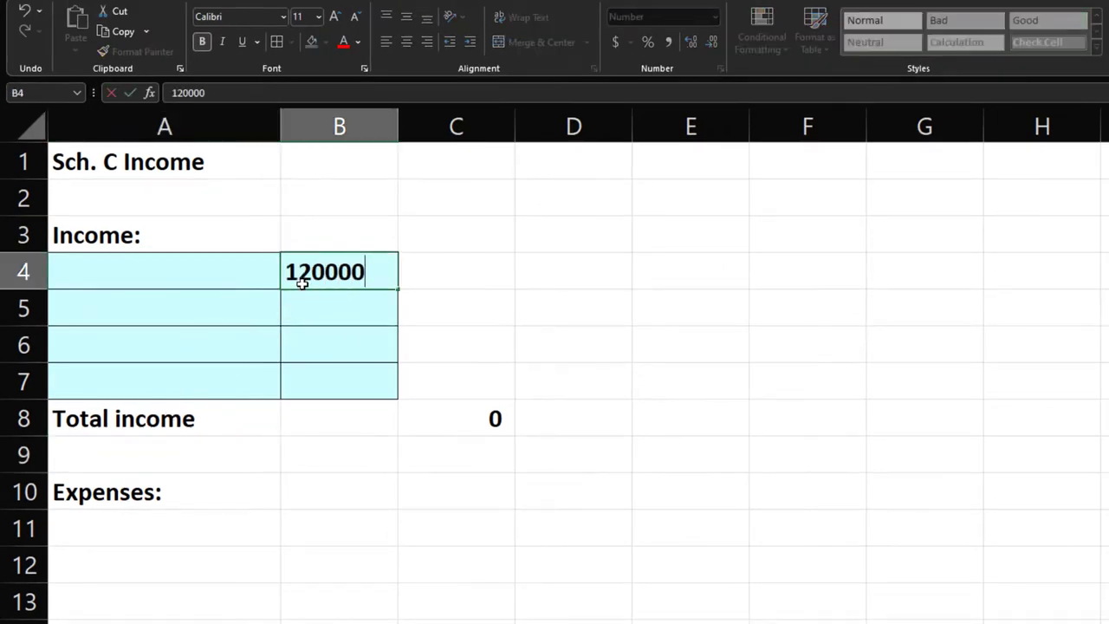
pyautogui.press('Return')
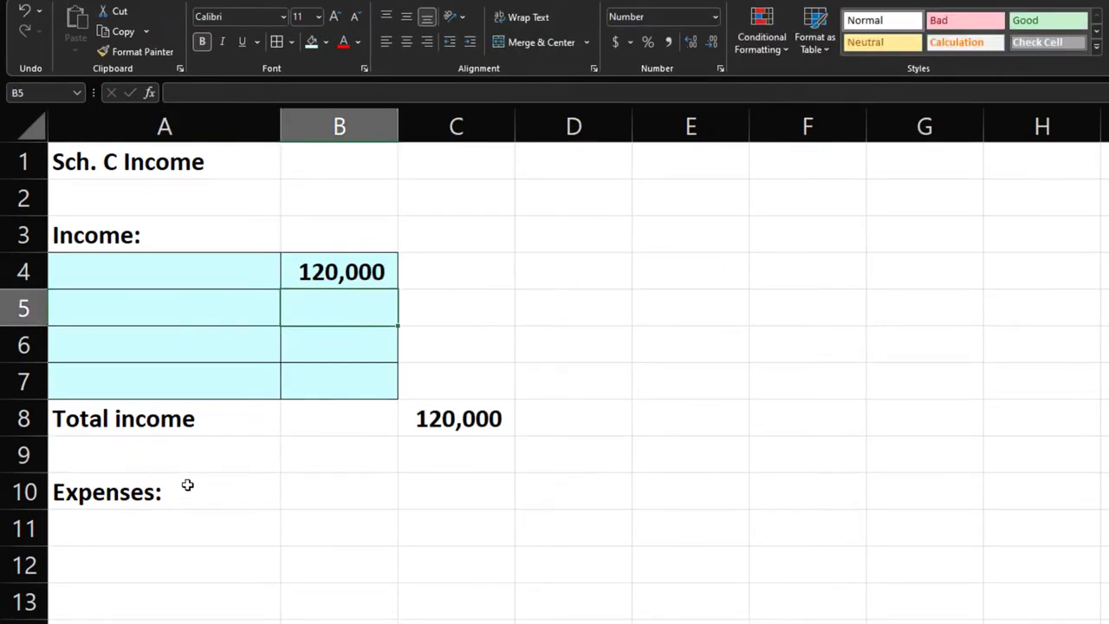
# Add an "Advertising" expense in A11 with an amount of 20,000 in B11
pyautogui.click(142, 522)
pyautogui.write('Ea')
pyautogui.press('BackSpace')
pyautogui.press('BackSpace')
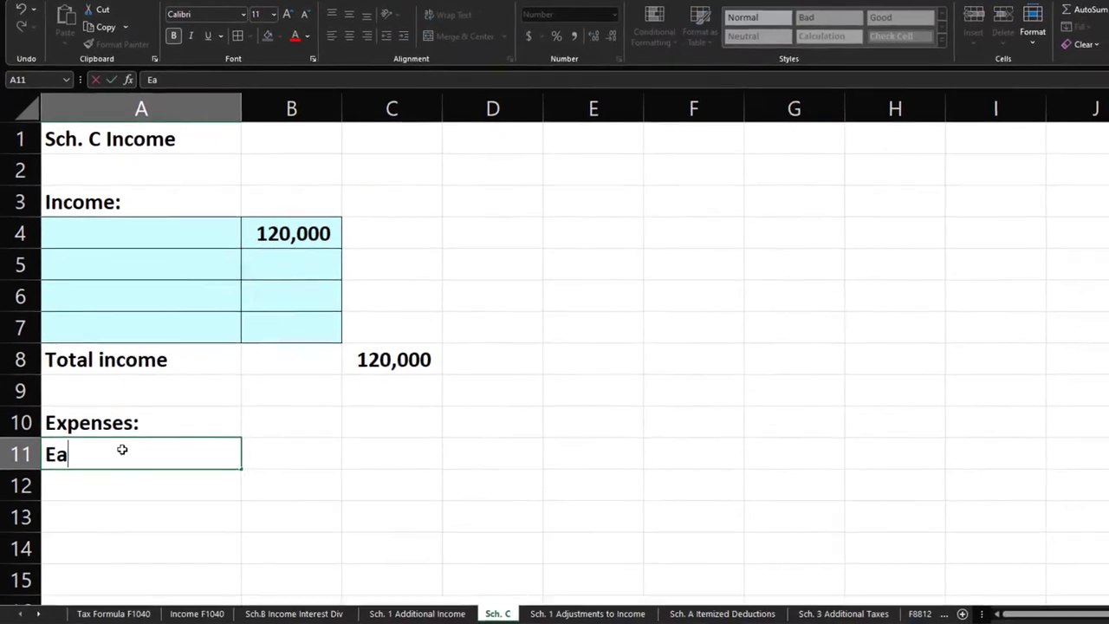
pyautogui.write('Advertising')
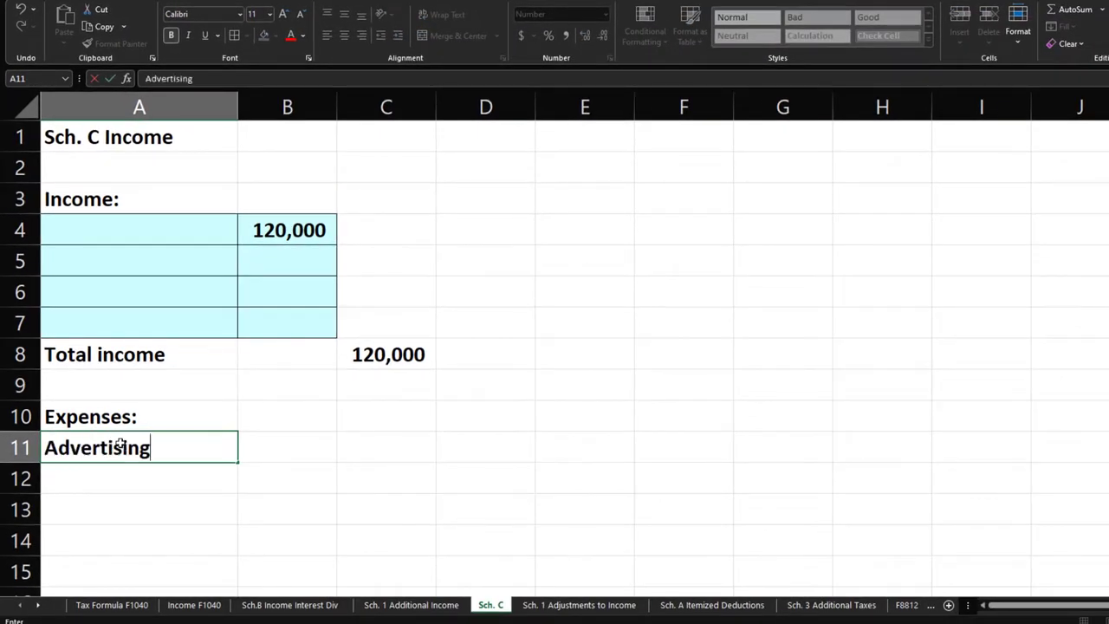
pyautogui.press('Right')
pyautogui.press('Right')
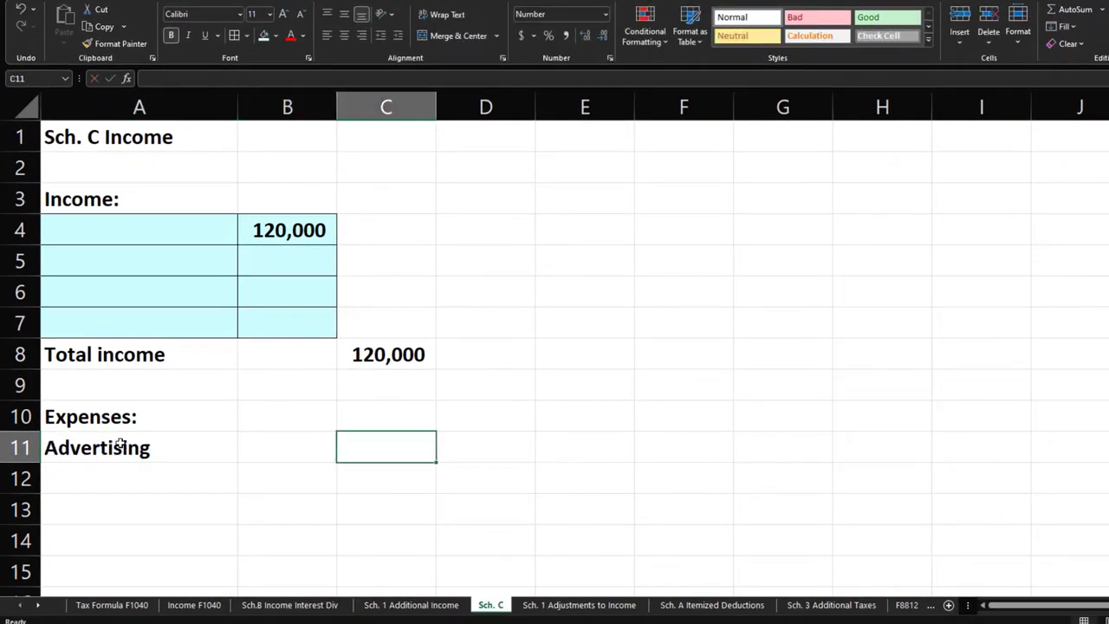
pyautogui.press('Left')
pyautogui.write('20,000')
pyautogui.press('Return')
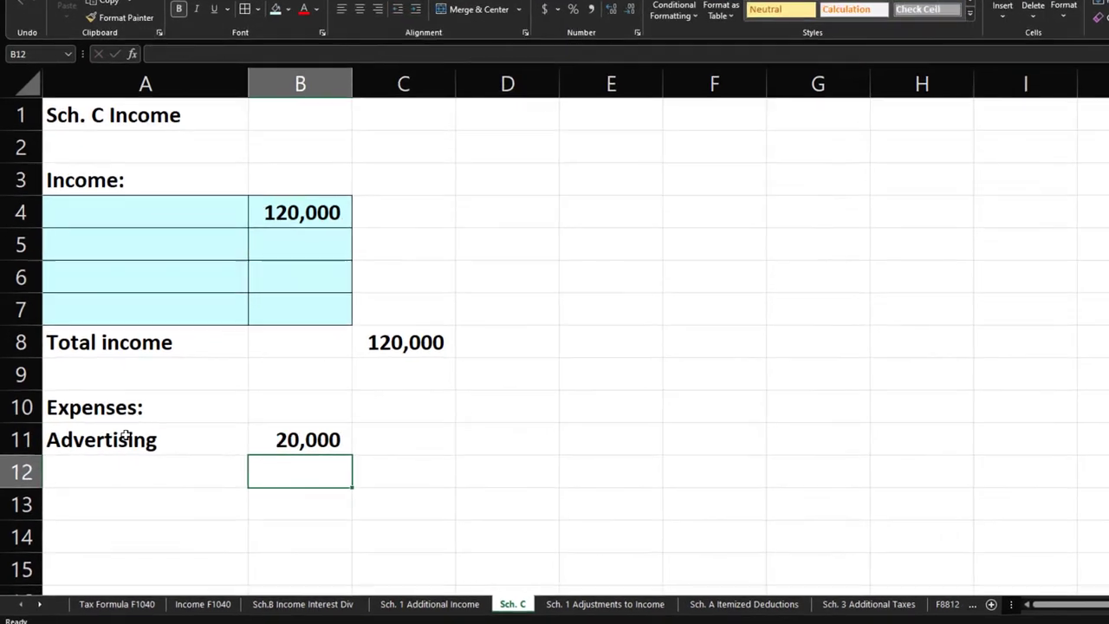
# Shade the expense entry range A11:B21 light blue and add borders around all its cells
pyautogui.moveTo(121, 447); pyautogui.dragTo(314, 500)
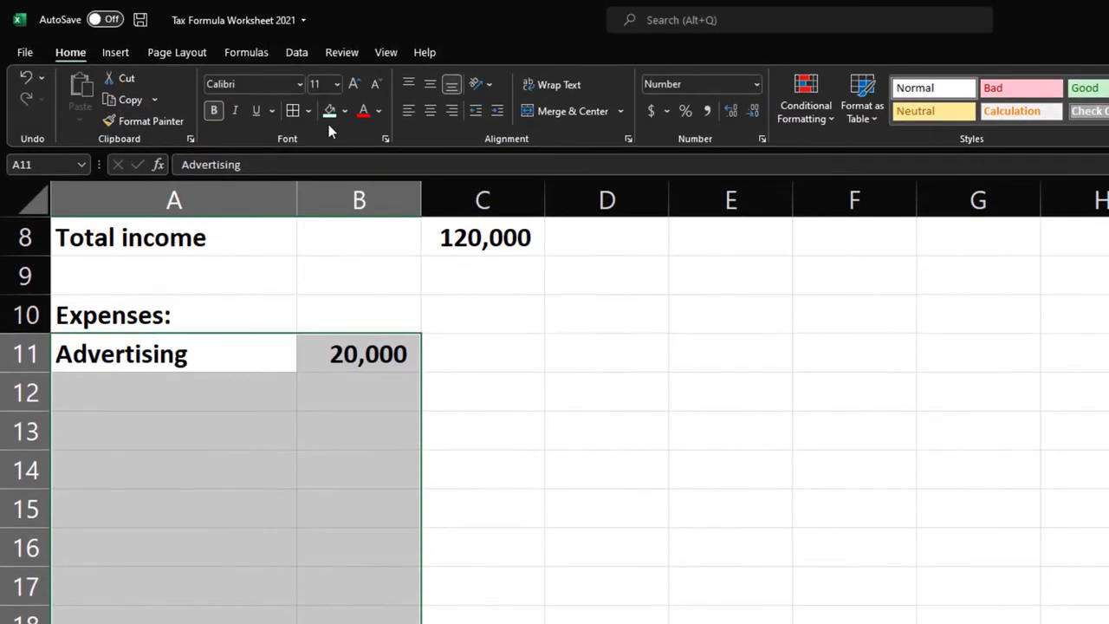
pyautogui.click(328, 111)
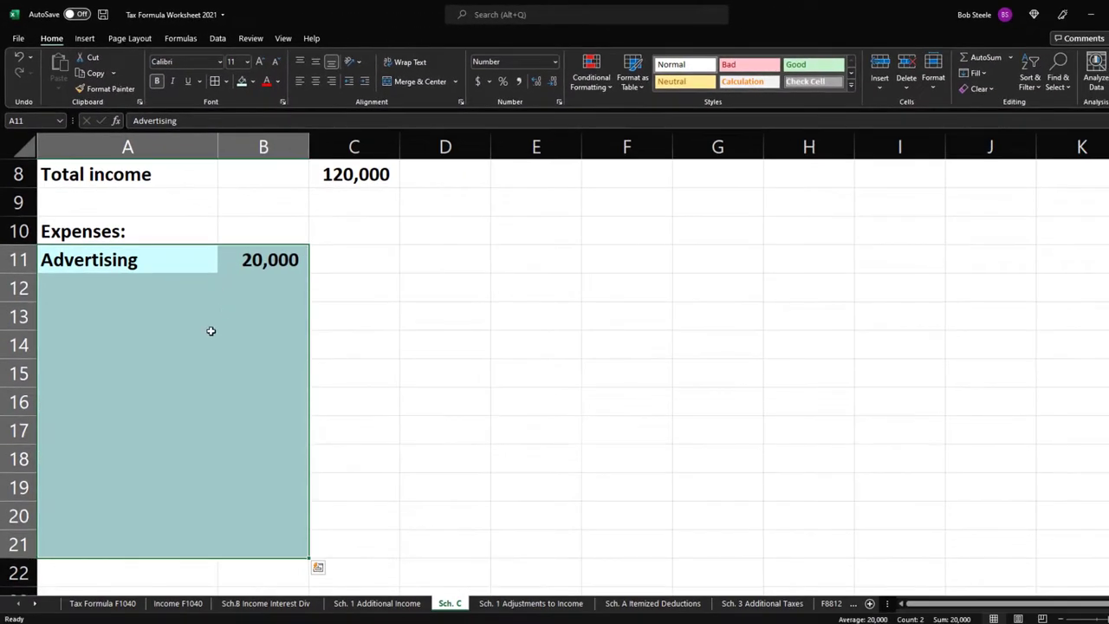
pyautogui.click(215, 86)
# Label cell A22 "Total expenses" beneath the shaded expense rows
pyautogui.click(187, 570)
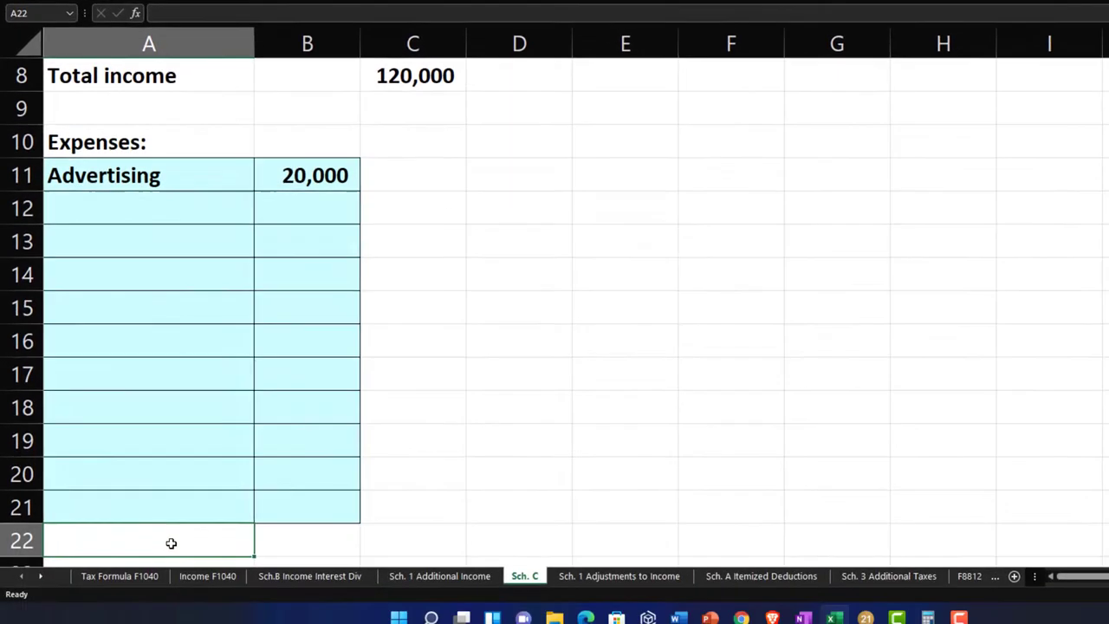
pyautogui.write('Total expenses')
pyautogui.press('Tab')
pyautogui.press('Tab')
# Enter a SUM formula in C22 that totals the expense amounts in B11:B21
pyautogui.write('=suM(')
pyautogui.press('Left')
pyautogui.press('Up')
pyautogui.hotkey('shift', 'Up')
pyautogui.hotkey('shift', 'Up')
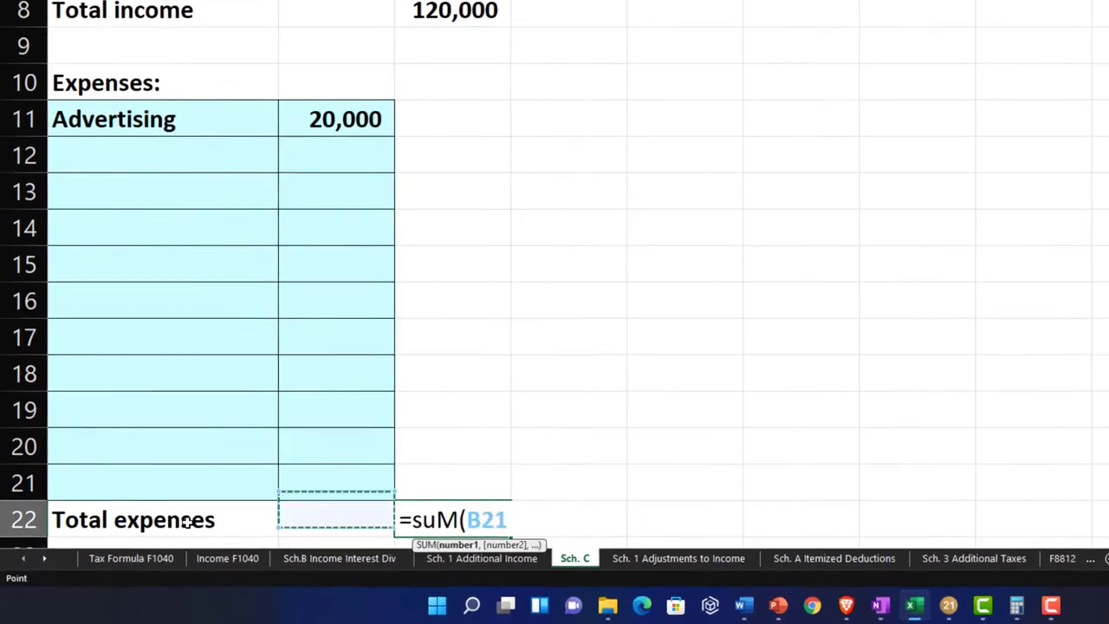
pyautogui.hotkey('shift', 'Up')
pyautogui.hotkey('shift', 'Up')
pyautogui.hotkey('shift', 'Up')
pyautogui.hotkey('shift', 'Up')
pyautogui.hotkey('shift', 'Up')
pyautogui.hotkey('shift', 'Up')
pyautogui.hotkey('shift', 'Up')
pyautogui.hotkey('shift', 'Up')
pyautogui.hotkey('shift', 'Up')
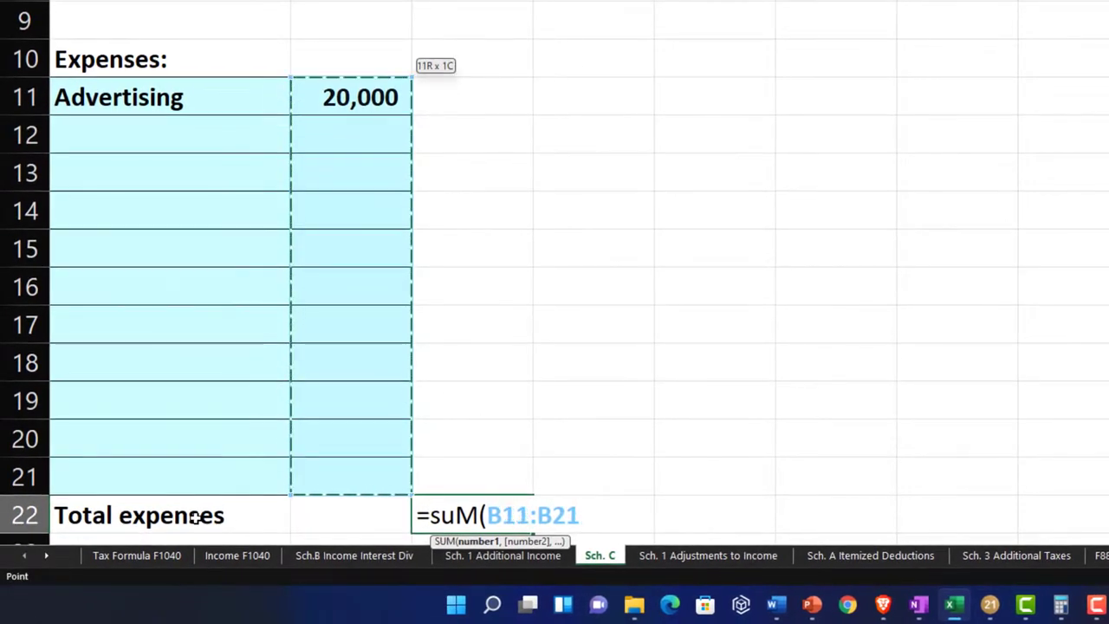
pyautogui.press('Return')
# Label cell A24 "Net income", leaving a blank row below the total expenses
pyautogui.press('Return')
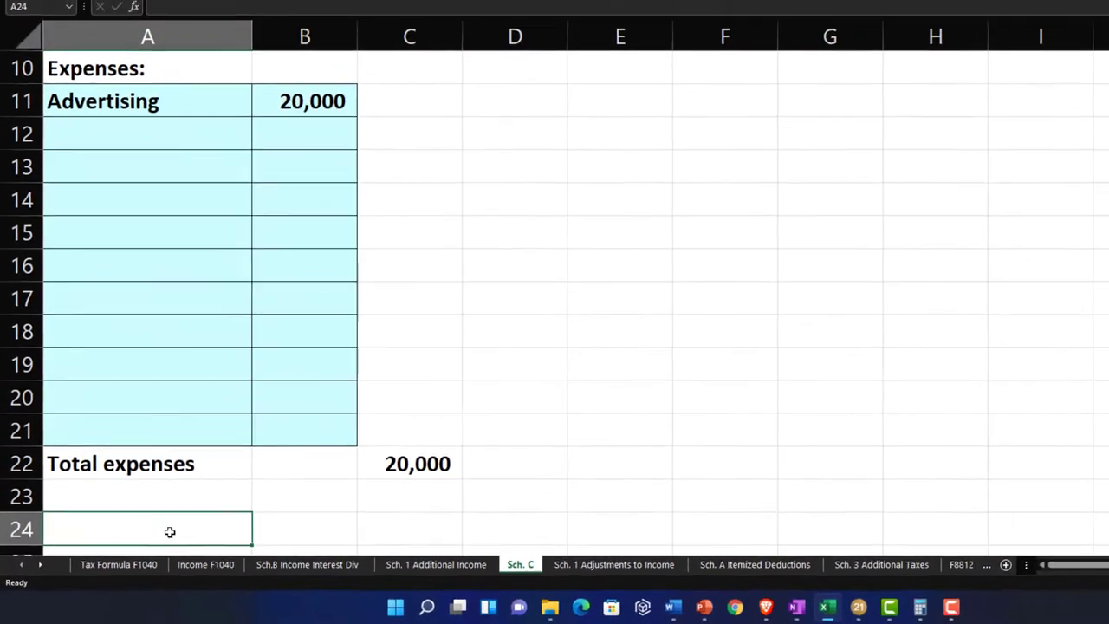
pyautogui.write('Net incom')
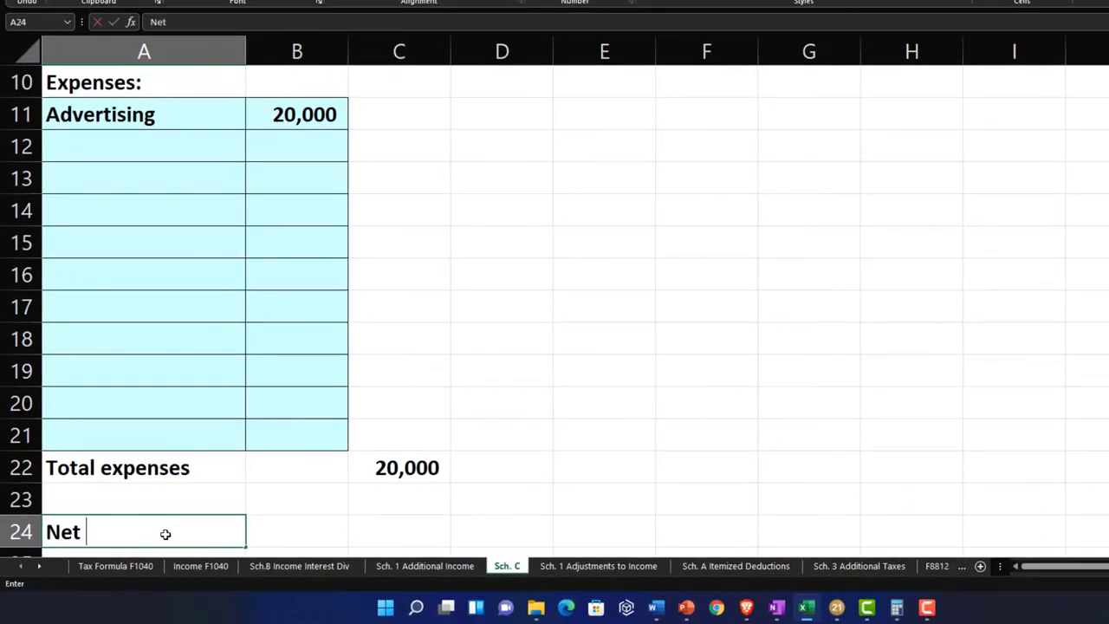
pyautogui.press('Tab')
pyautogui.press('Tab')
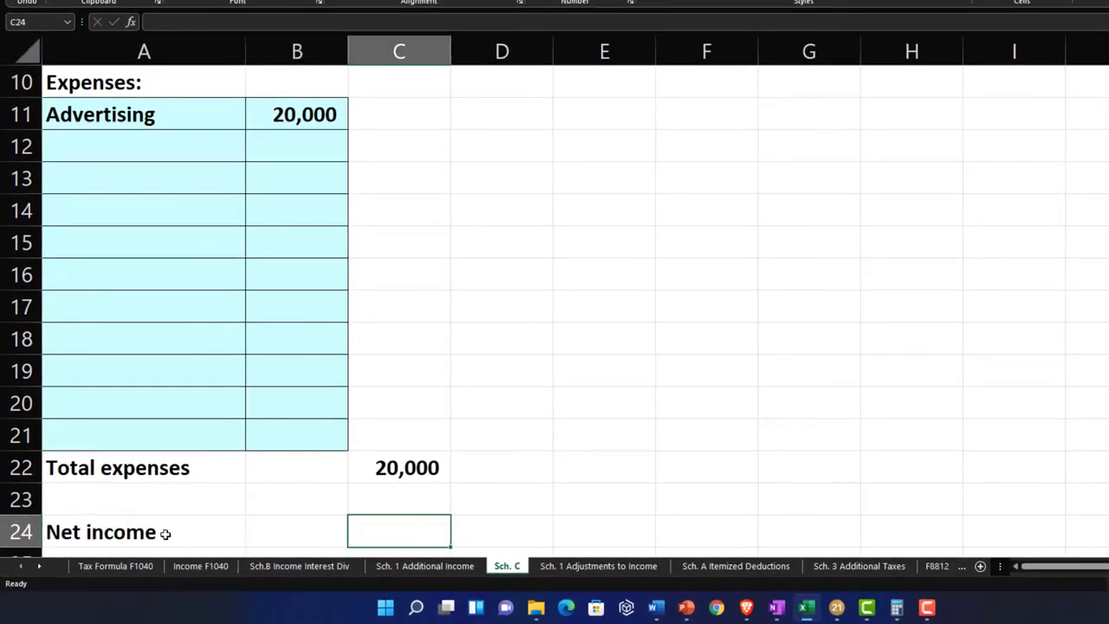
# Enter a net income formula in C24 that subtracts total expenses in C22 from total income in C8
pyautogui.write('=')
pyautogui.press('Up')
pyautogui.press('Up')
pyautogui.press('Up')
pyautogui.press('Up')
pyautogui.press('Up')
pyautogui.press('Up')
pyautogui.press('Up')
pyautogui.press('Up')
pyautogui.press('Up')
pyautogui.press('Up')
pyautogui.press('Up')
pyautogui.press('Up')
pyautogui.press('Up')
pyautogui.press('Up')
pyautogui.press('Up')
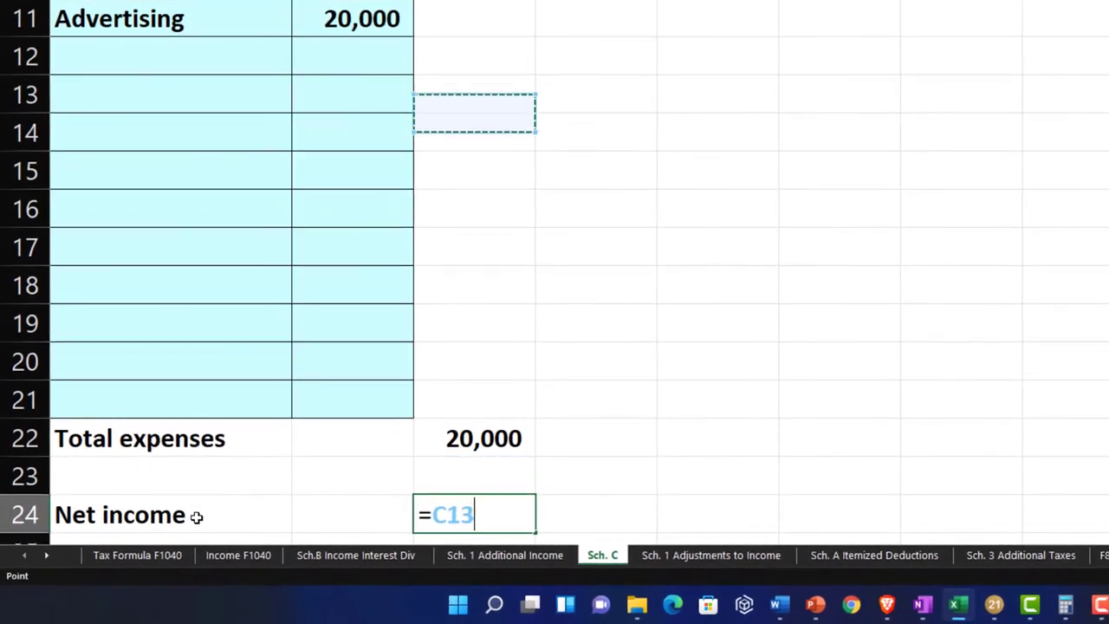
pyautogui.write('-')
pyautogui.press('Up')
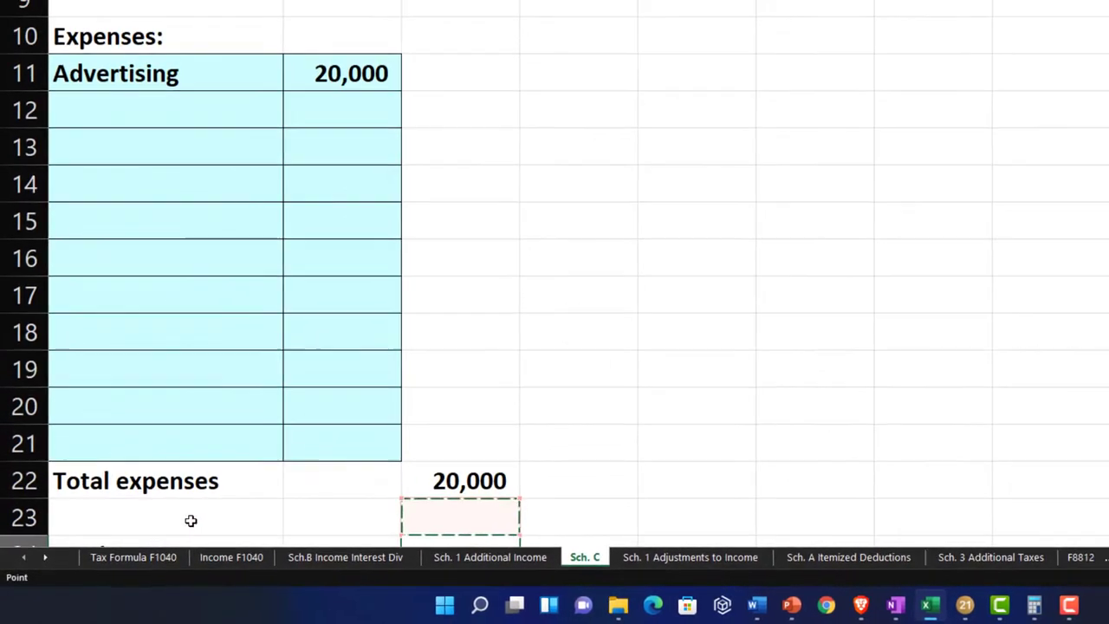
pyautogui.press('Up')
pyautogui.press('Return')
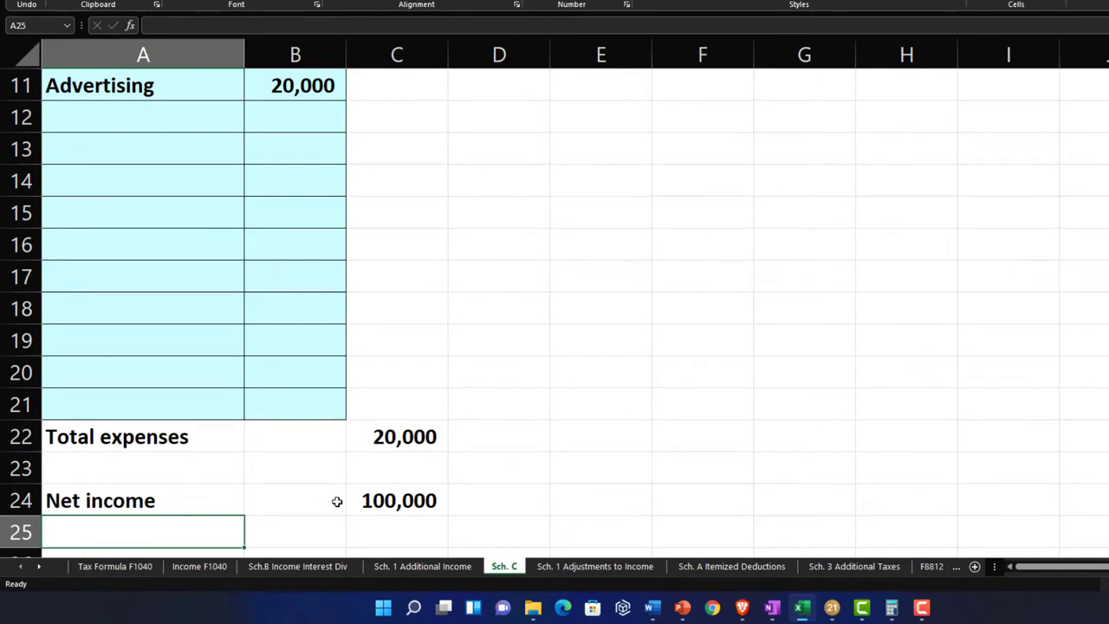
# Extend the Income formula in D2 of the Tax Formula F1040 sheet by adding the Sch. C net income from C24
pyautogui.click(374, 502)
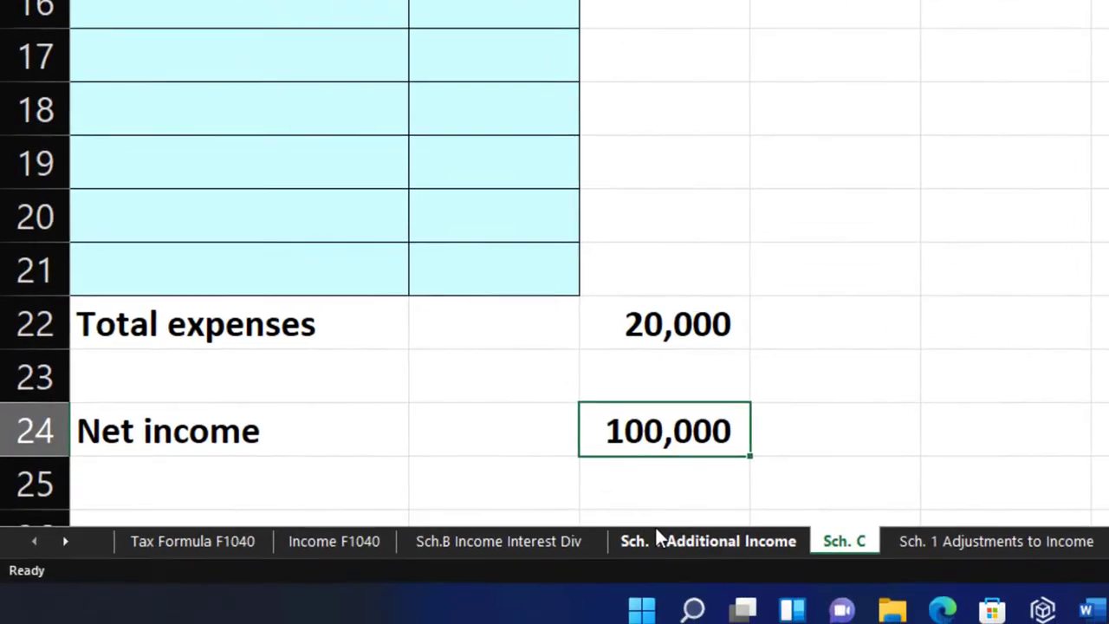
pyautogui.click(656, 532)
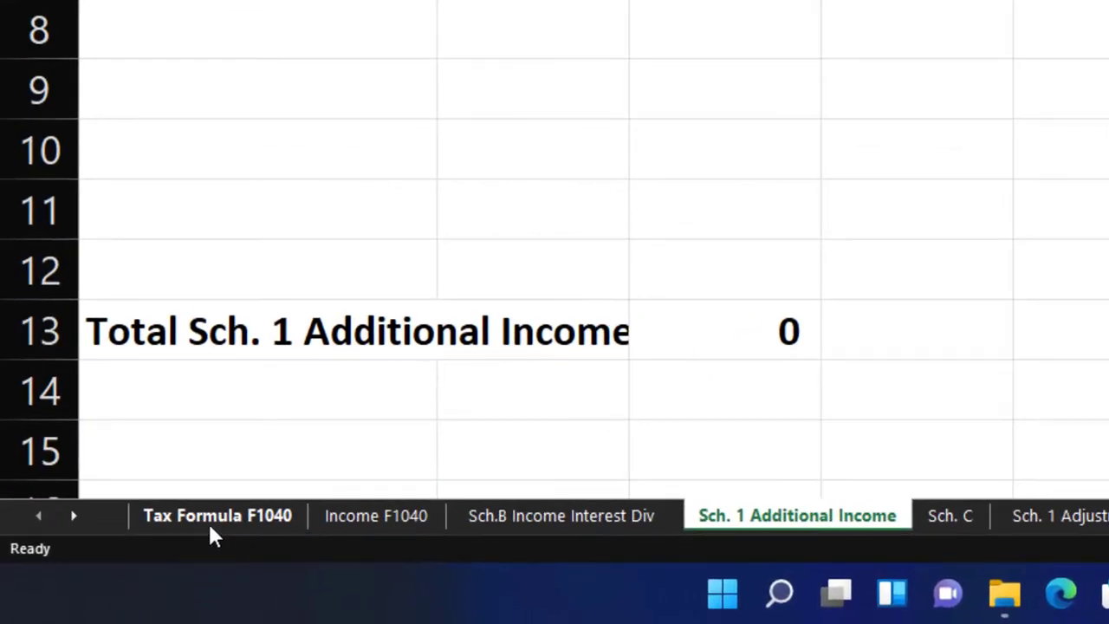
pyautogui.click(210, 527)
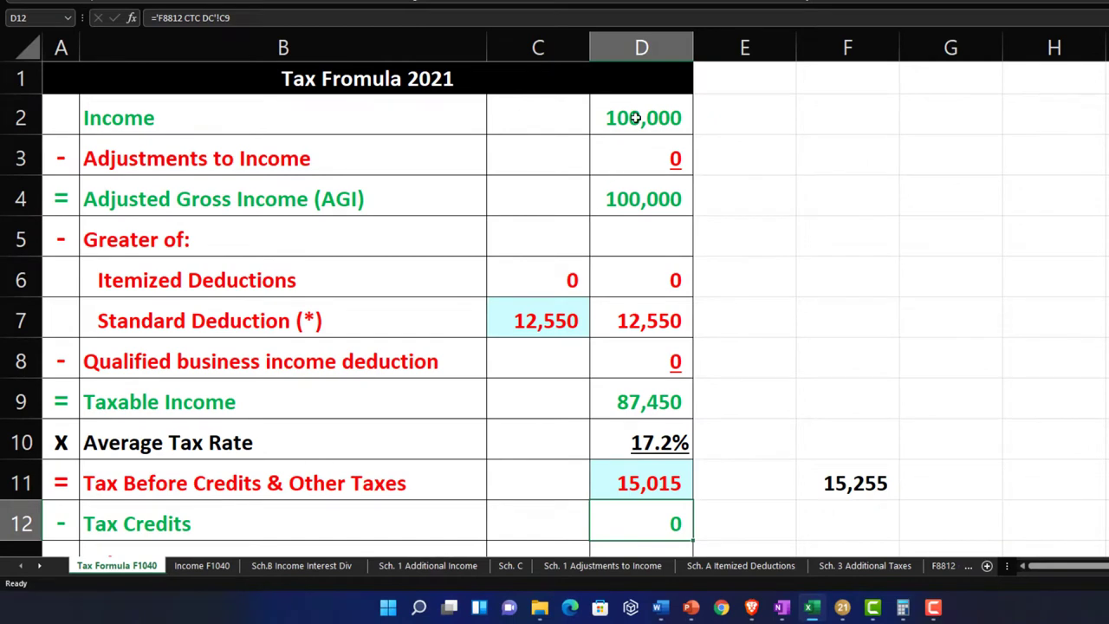
pyautogui.doubleClick(635, 117)
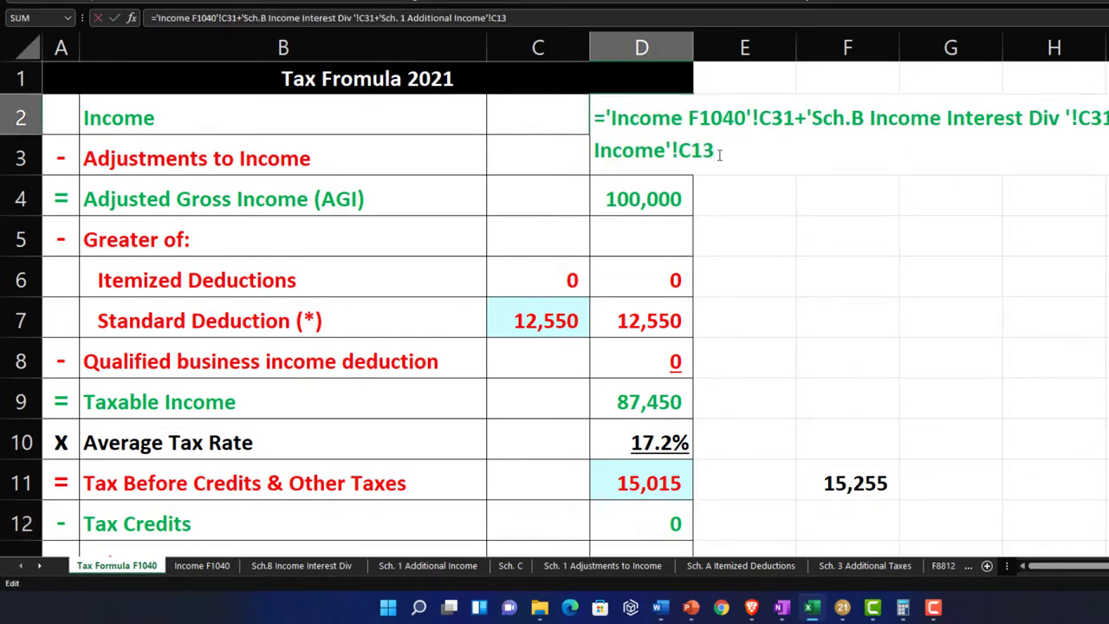
pyautogui.write('+')
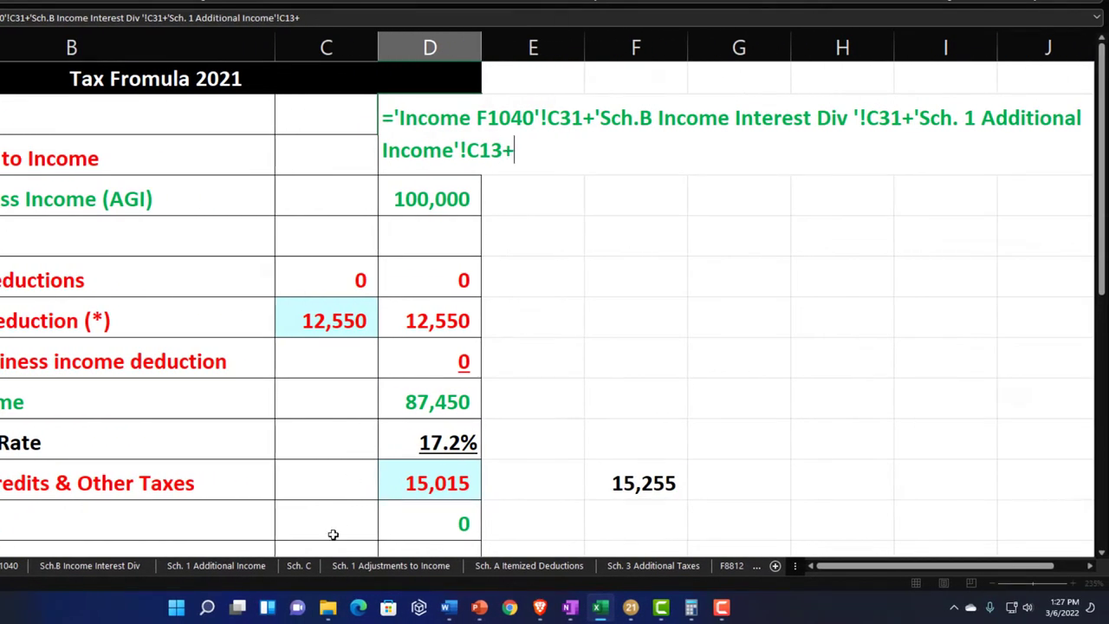
pyautogui.click(301, 566)
pyautogui.click(428, 500)
pyautogui.press('Return')
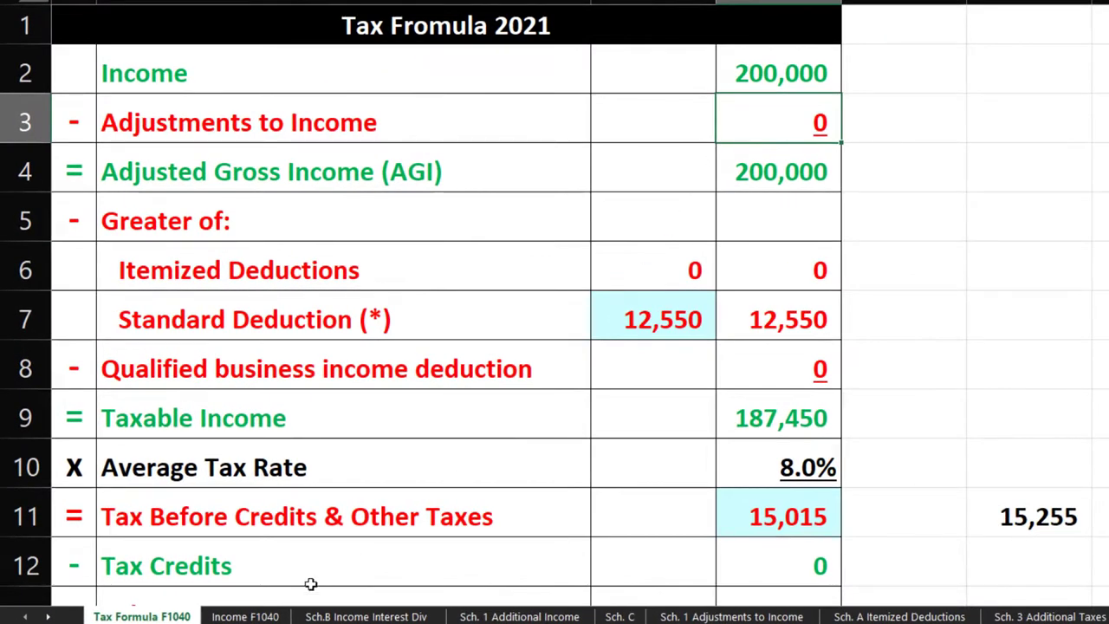
# Clear the Employer 1 W-2 amount in B2 of the Income F1040 sheet and return to the Tax Formula F1040 sheet
pyautogui.click(245, 616)
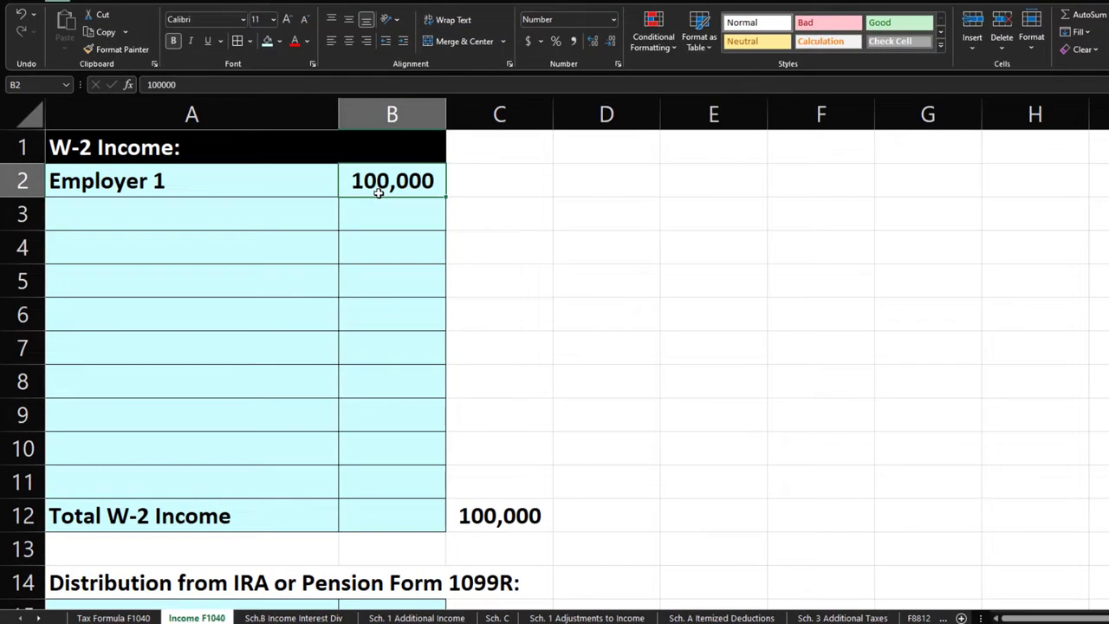
pyautogui.press('Delete')
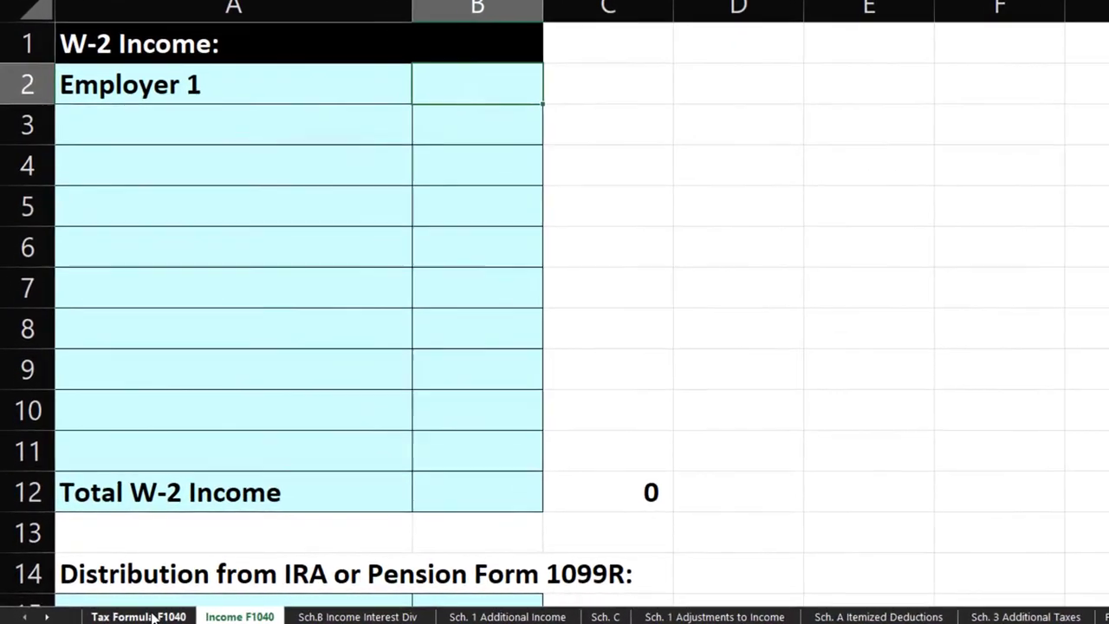
pyautogui.click(114, 617)
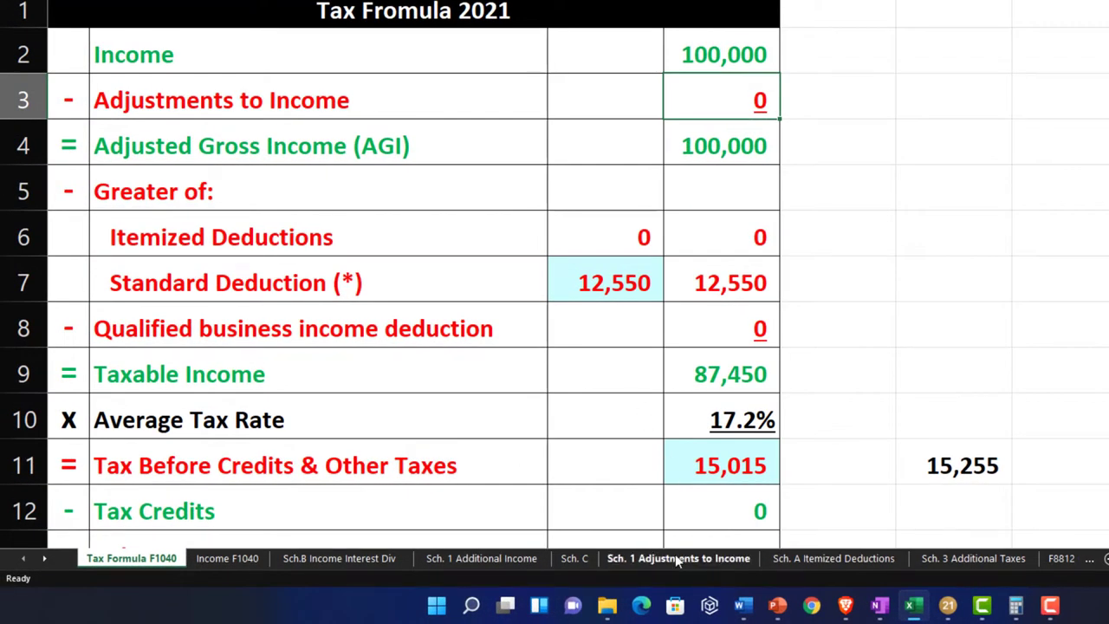
# Insert six blank rows above "Total adjustments to income" on the Sch. 1 Adjustments to Income sheet
pyautogui.click(678, 561)
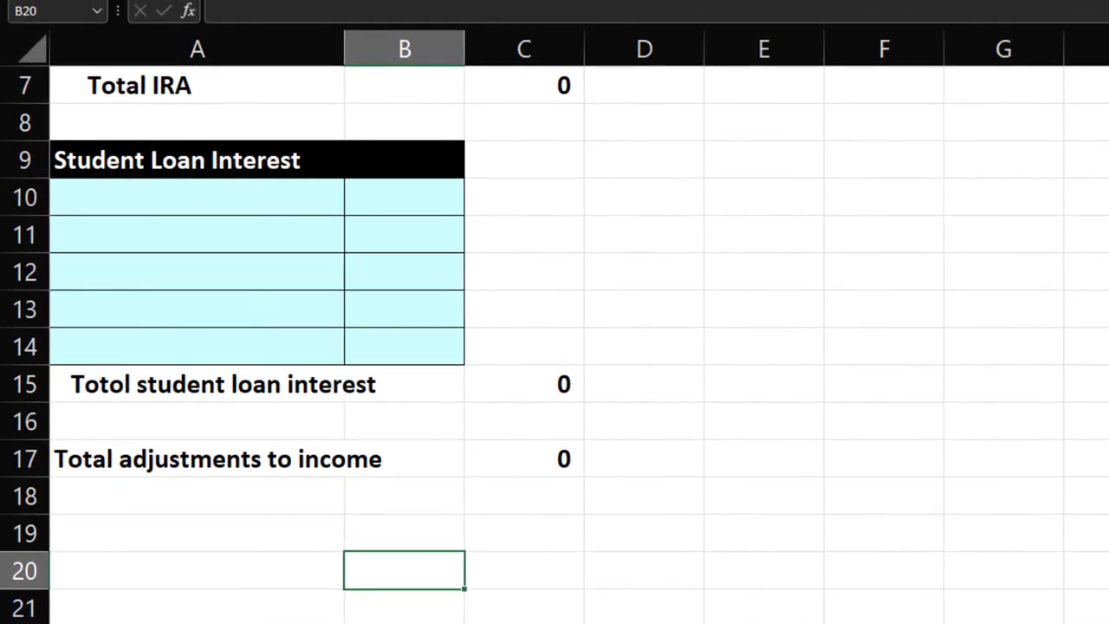
pyautogui.scroll(2, 703, 576)
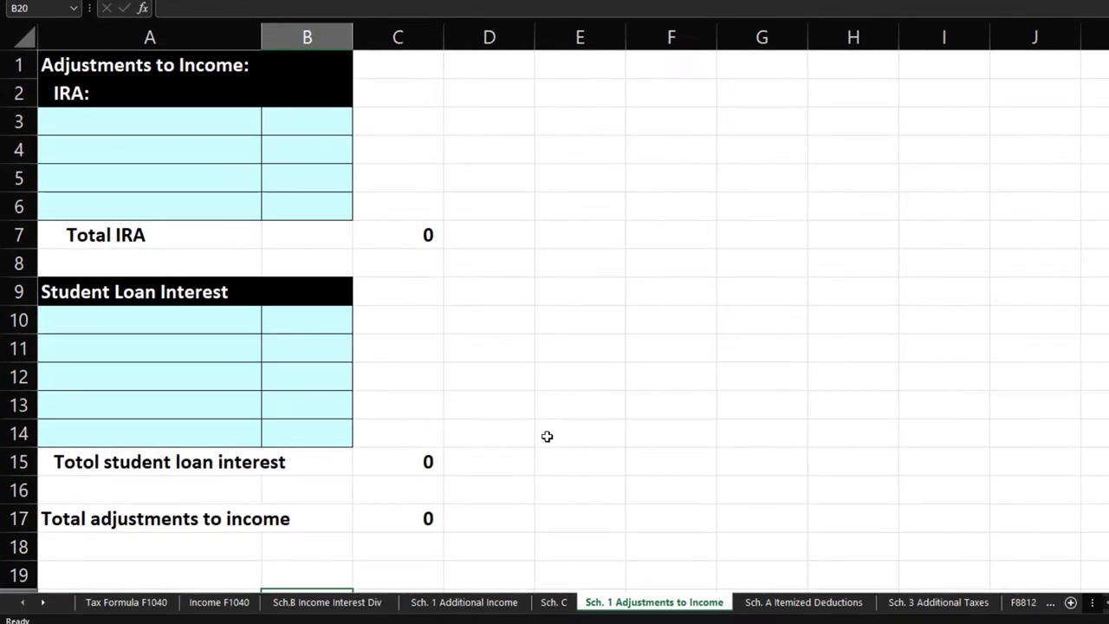
pyautogui.scroll(-2, 548, 438)
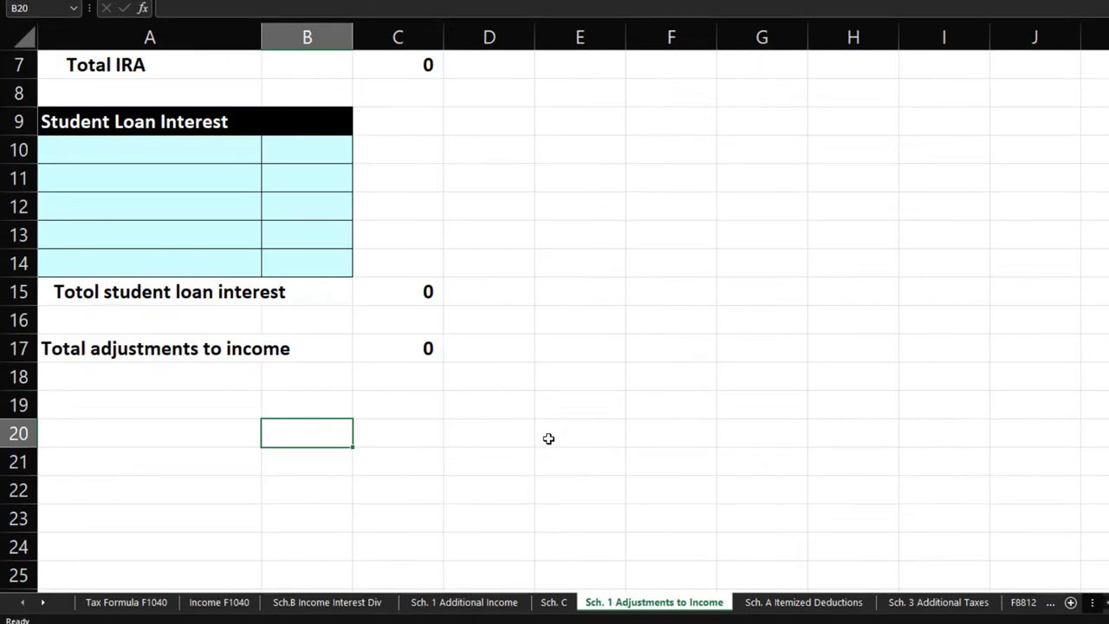
pyautogui.moveTo(264, 530); pyautogui.dragTo(566, 527)
pyautogui.click(29, 531)
pyautogui.moveTo(28, 530); pyautogui.dragTo(34, 495)
pyautogui.rightClick(109, 404)
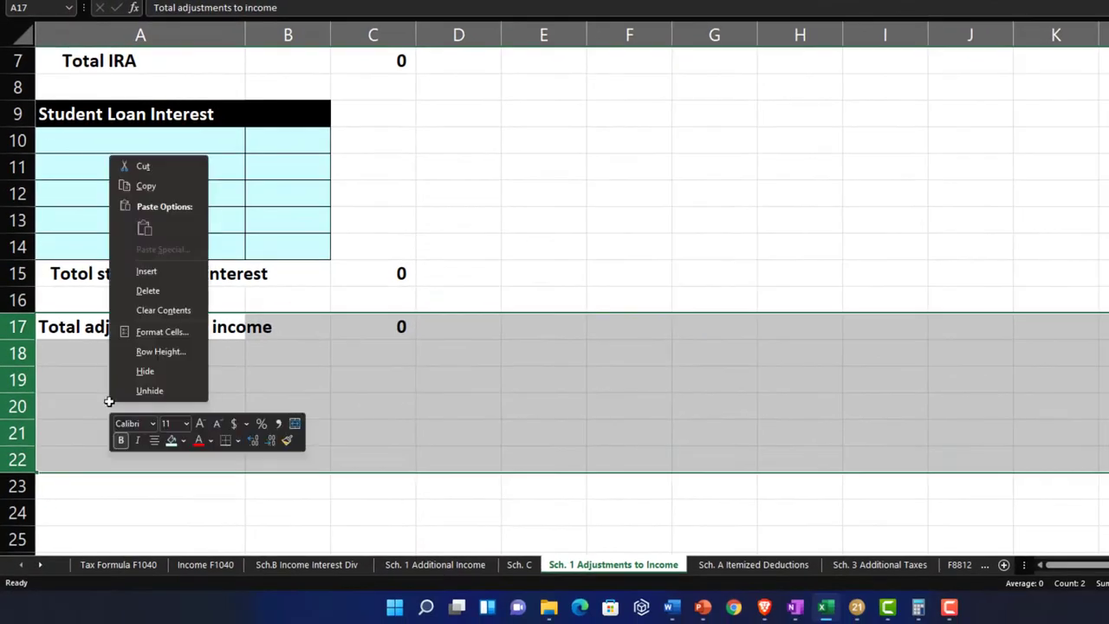
pyautogui.click(146, 271)
# Label cell A17 "Self employment tax" in the newly inserted rows
pyautogui.click(88, 320)
pyautogui.write('Self')
pyautogui.press('BackSpace')
pyautogui.press('BackSpace')
pyautogui.press('BackSpace')
pyautogui.write('Self employment')
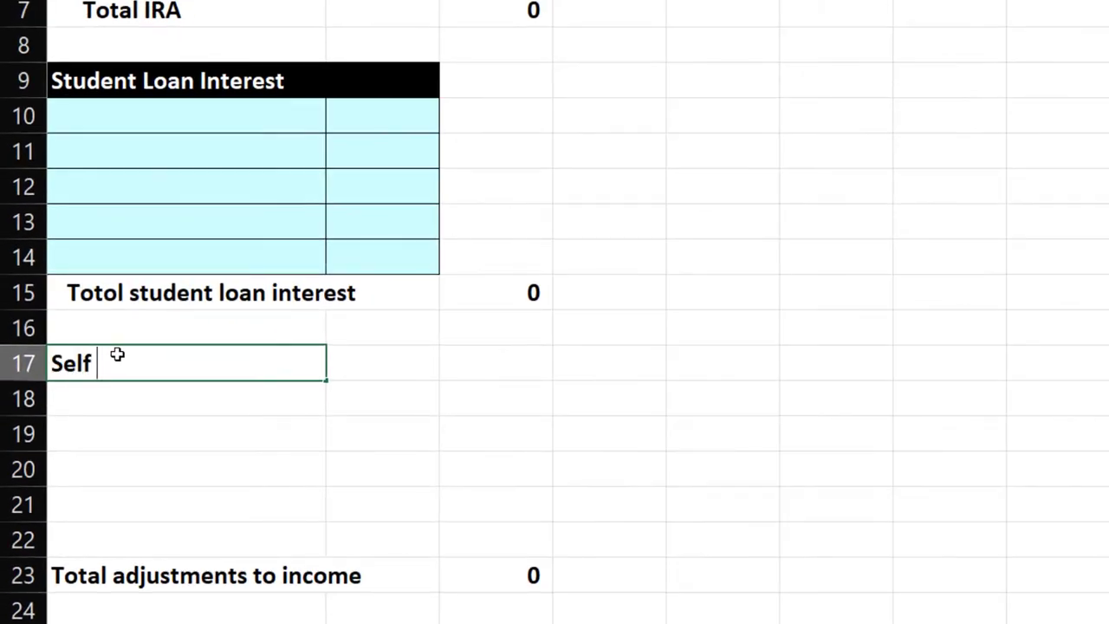
pyautogui.write(' tax')
pyautogui.press('Tab')
pyautogui.press('Tab')
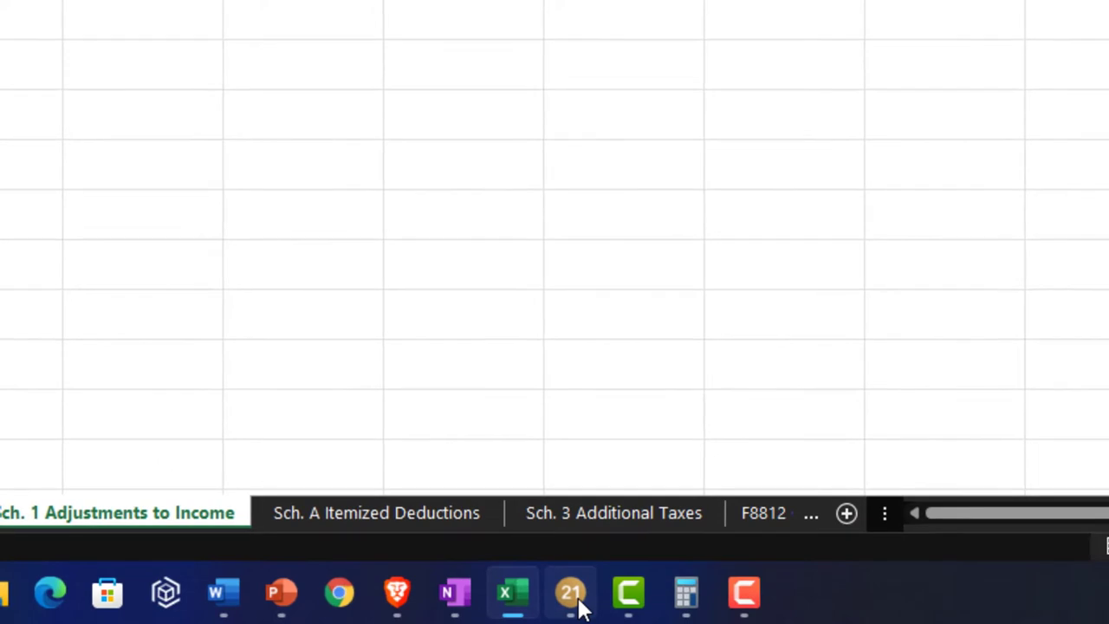
# Switch to Lacerte and look up the deductible part of self-employment tax on Schedule 1
pyautogui.click(577, 604)
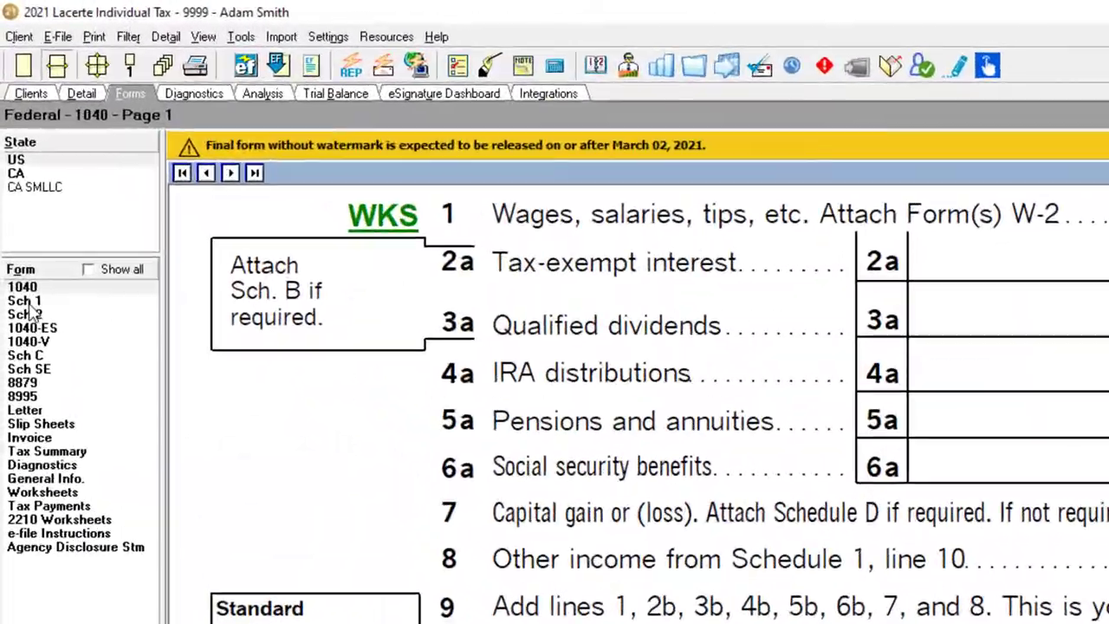
pyautogui.click(13, 165)
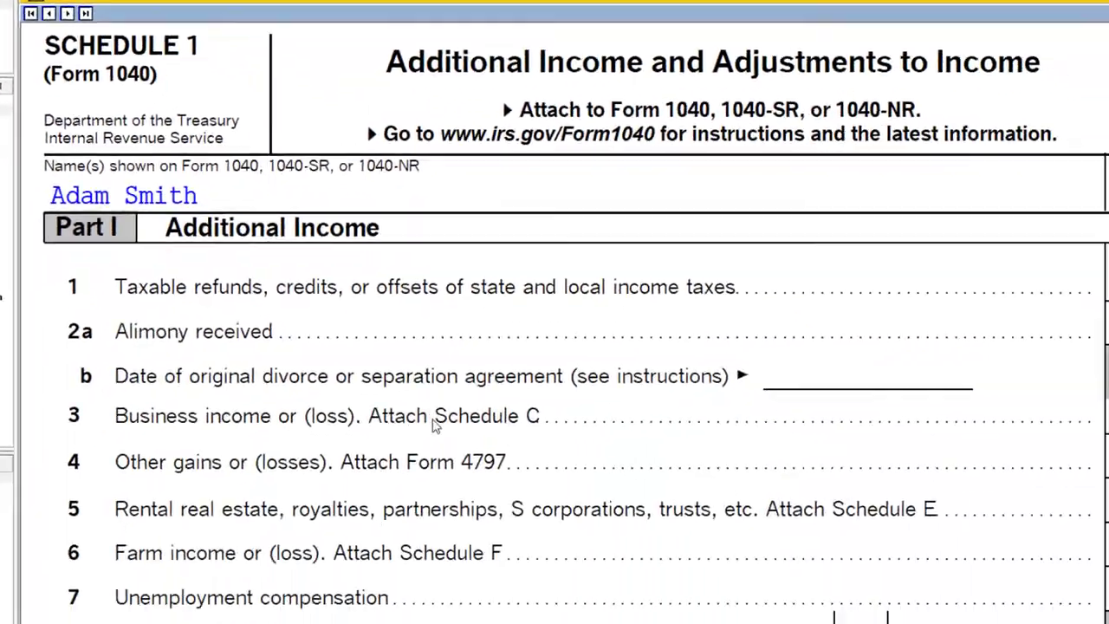
pyautogui.scroll(-10, 340, 418)
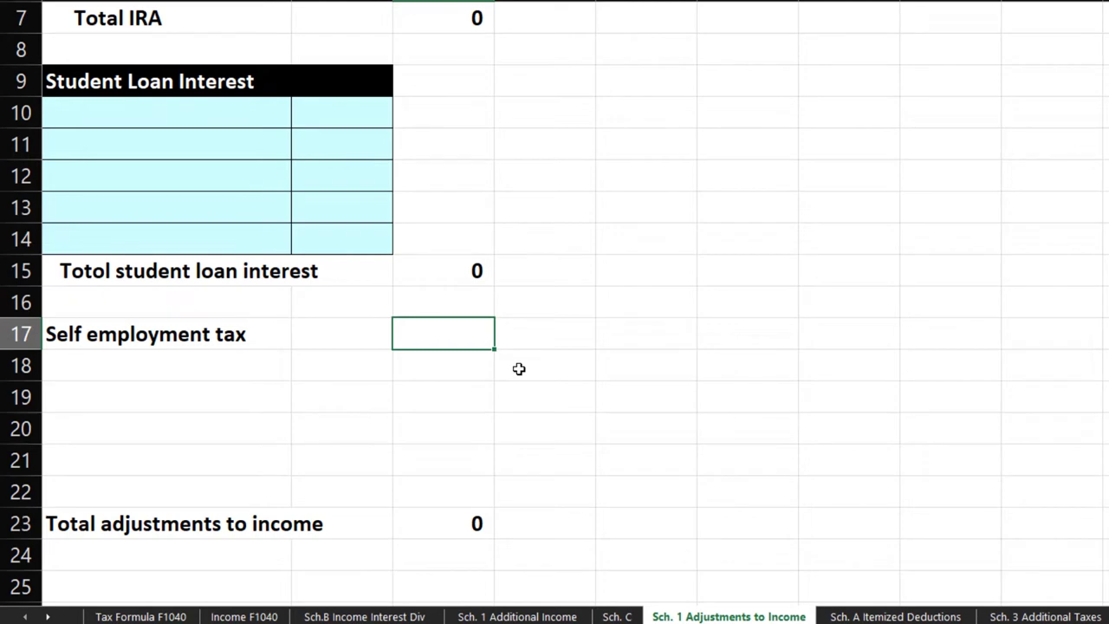
# Switch back to Excel, enter 7,065 as the self employment tax in C17 and shade the cell light blue
pyautogui.write('65')
pyautogui.press('Return')
pyautogui.click(458, 333)
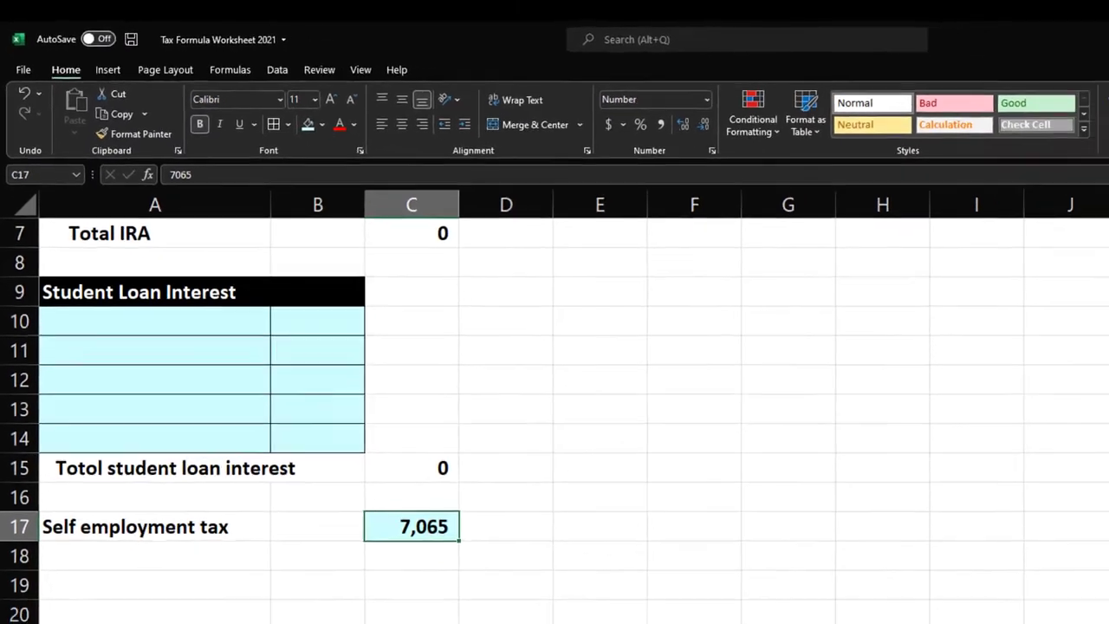
# Replace the total adjustments formula in C23 with a SUM from C5 downward that includes the self employment tax row
pyautogui.click(362, 594)
pyautogui.hotkey('alt', '=')
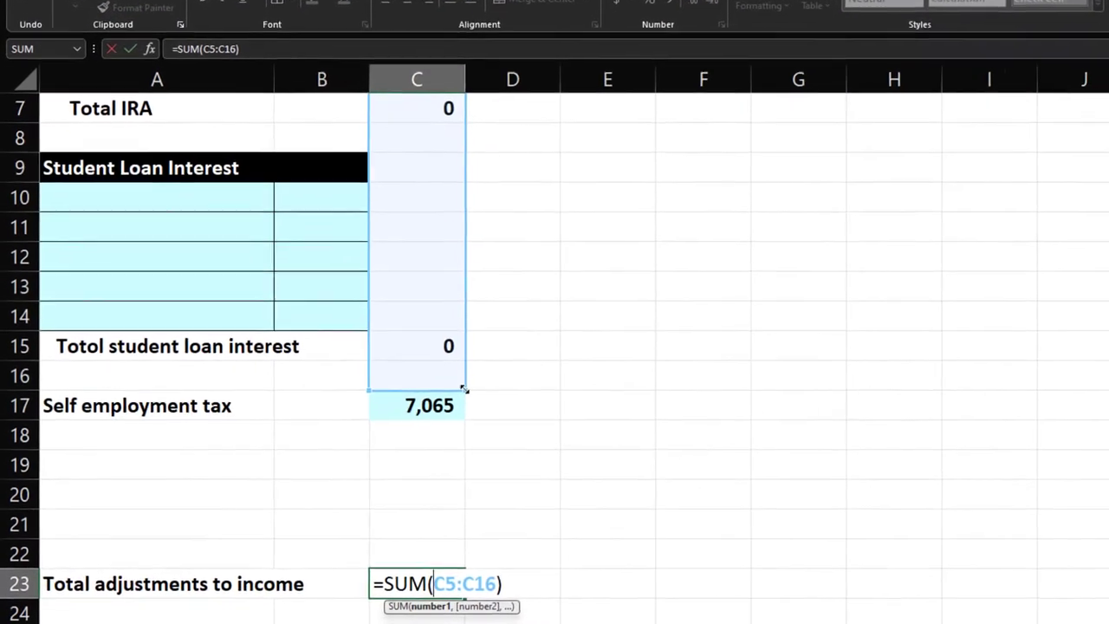
pyautogui.moveTo(464, 390); pyautogui.dragTo(469, 533)
pyautogui.press('Return')
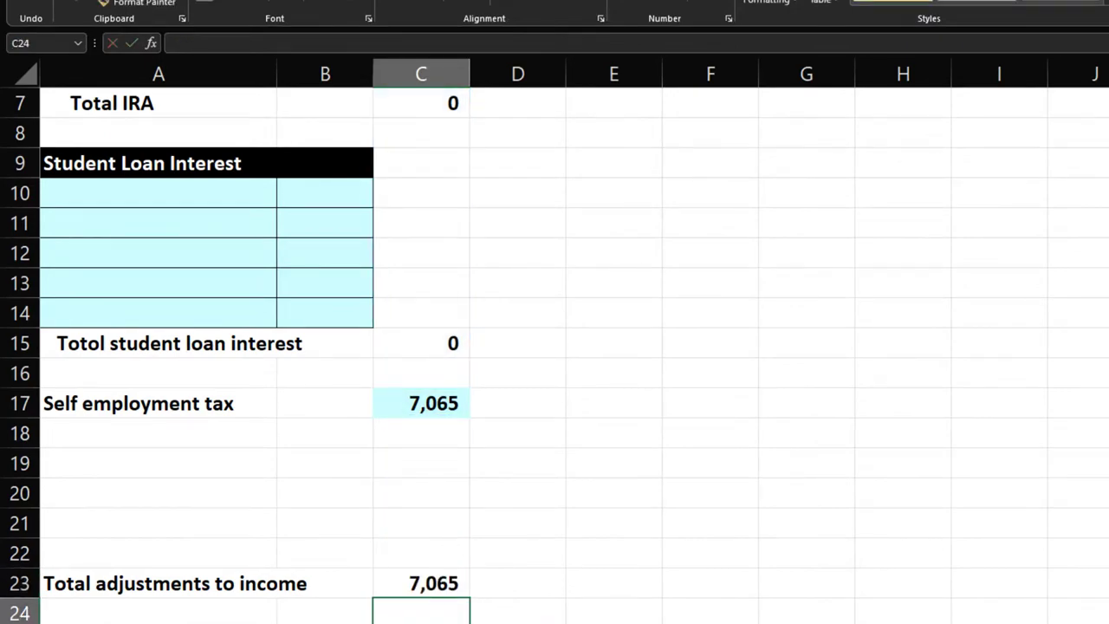
# Return to the Tax Formula F1040 sheet and check the adjustments and adjusted gross income in D3 and D4
pyautogui.hotkey('ctrl', 'pageup')
pyautogui.hotkey('ctrl', 'pageup')
pyautogui.hotkey('ctrl', 'pageup')
pyautogui.hotkey('ctrl', 'pageup')
pyautogui.hotkey('ctrl', 'pageup')
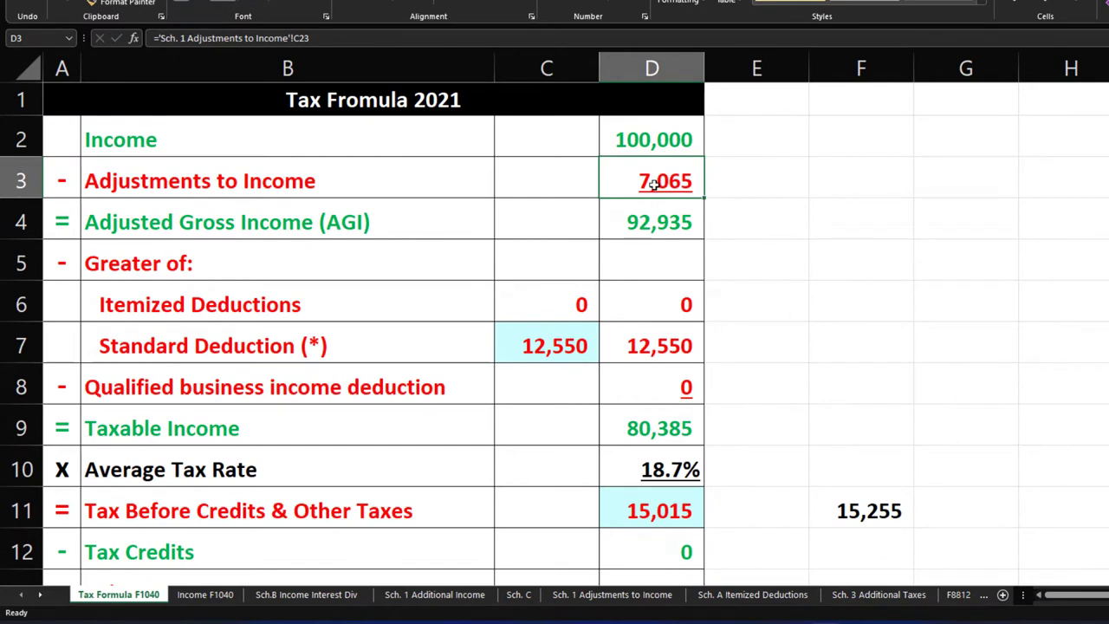
pyautogui.click(645, 224)
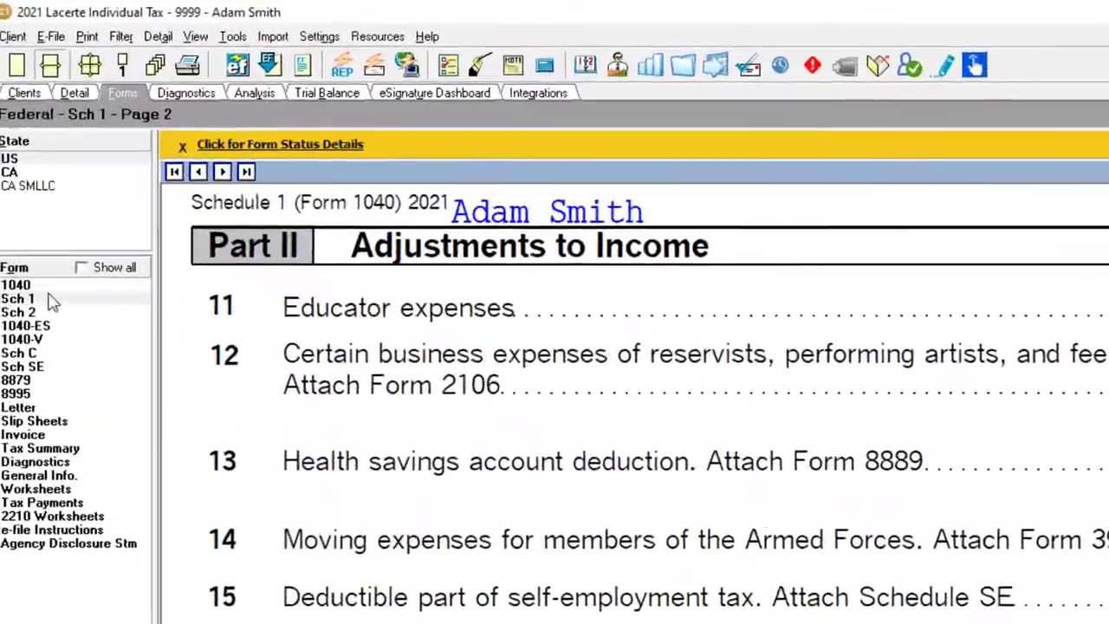
# Switch to Lacerte and look up adjusted gross income and the qualified business income deduction on Form 1040
pyautogui.click(52, 303)
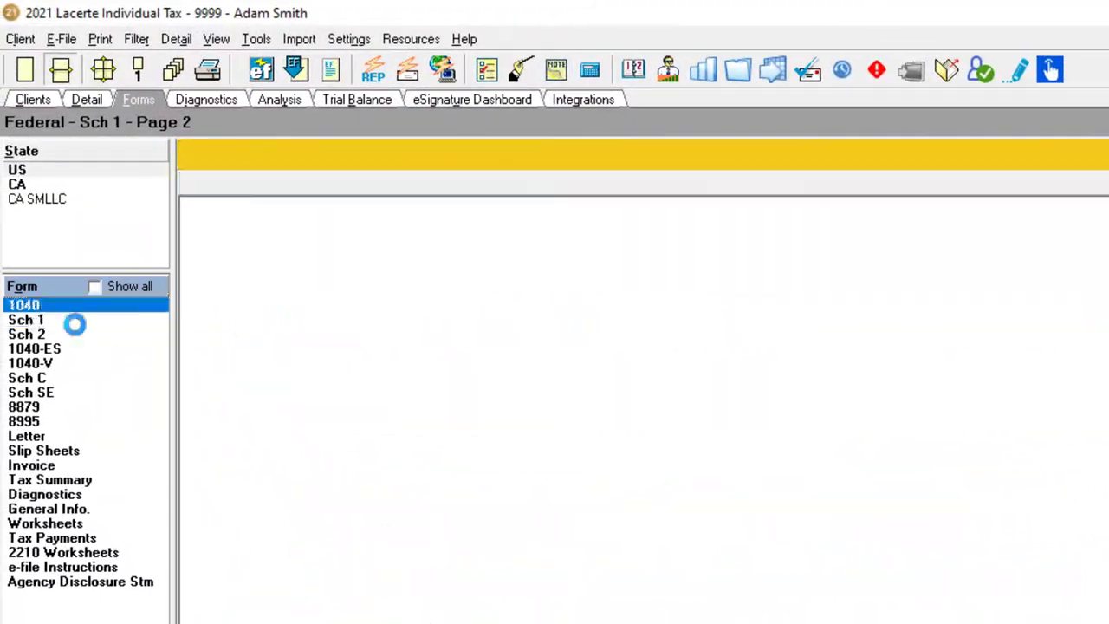
pyautogui.scroll(-5, 823, 511)
pyautogui.scroll(-6, 823, 511)
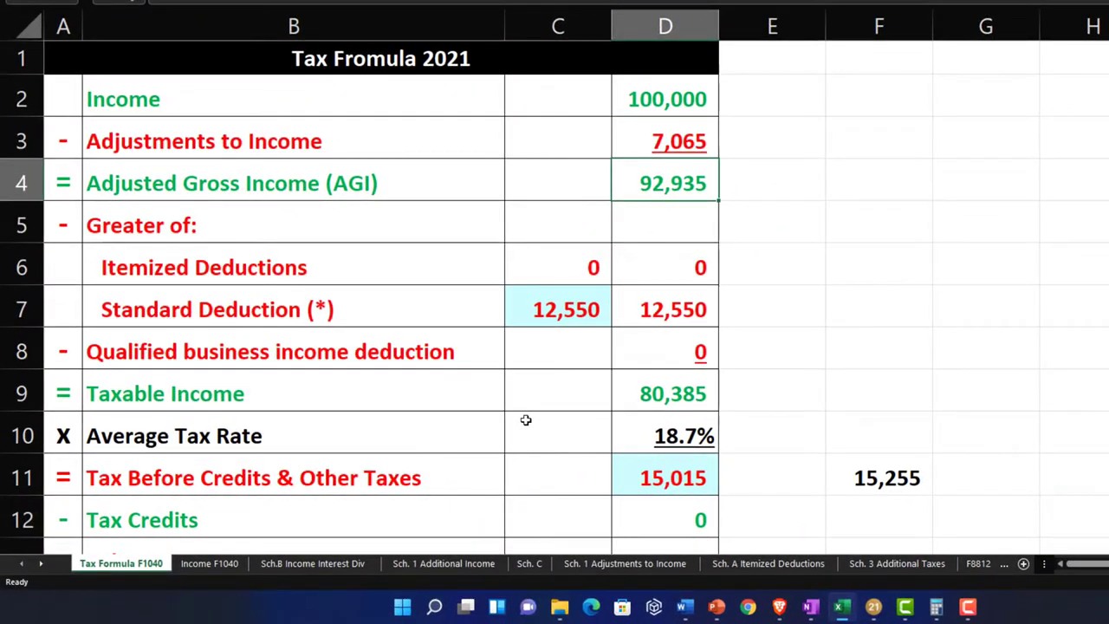
# Switch back to Excel and enter 16,077 as the qualified business income deduction in D8
pyautogui.click(635, 353)
pyautogui.write('16')
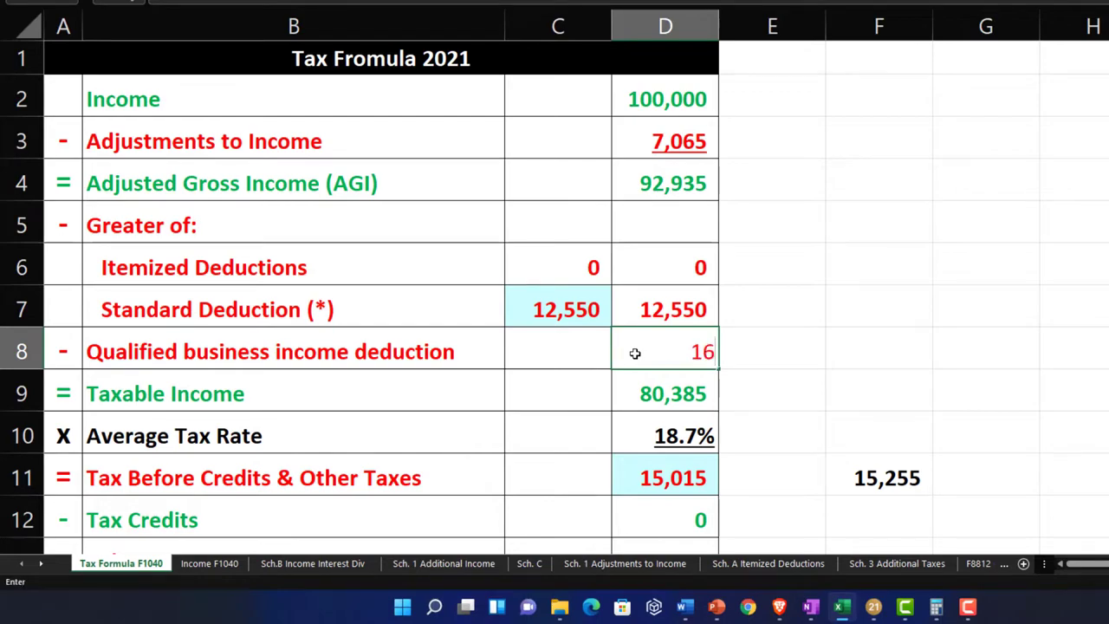
pyautogui.write('7')
pyautogui.press('Return')
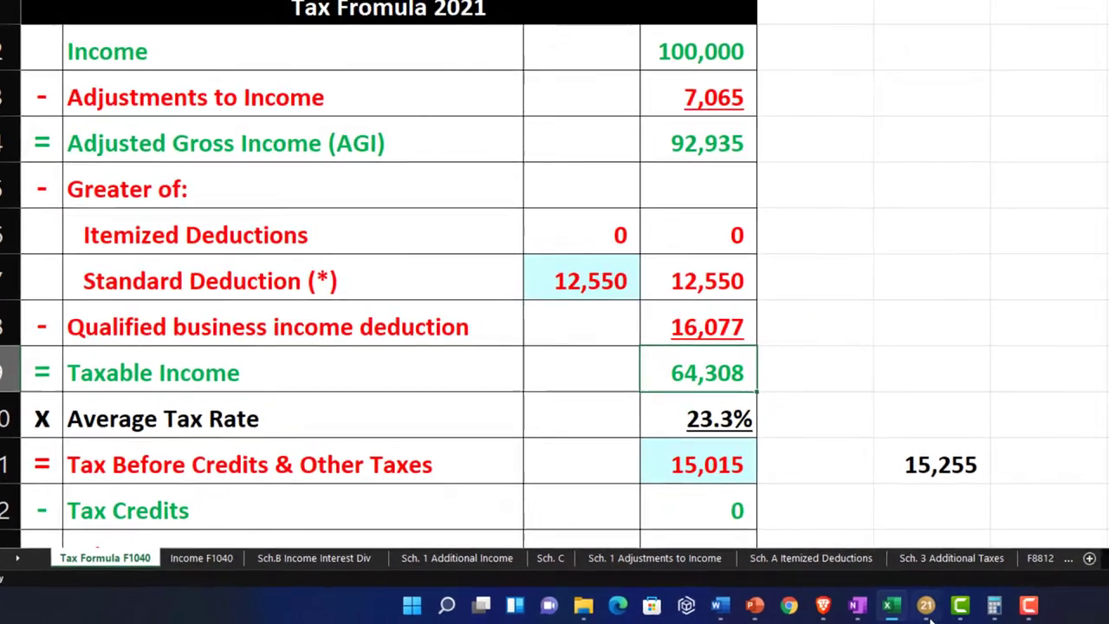
# Compare the worksheet's taxable income with Form 1040 in Lacerte and look up the tax on line 16
pyautogui.click(1001, 604)
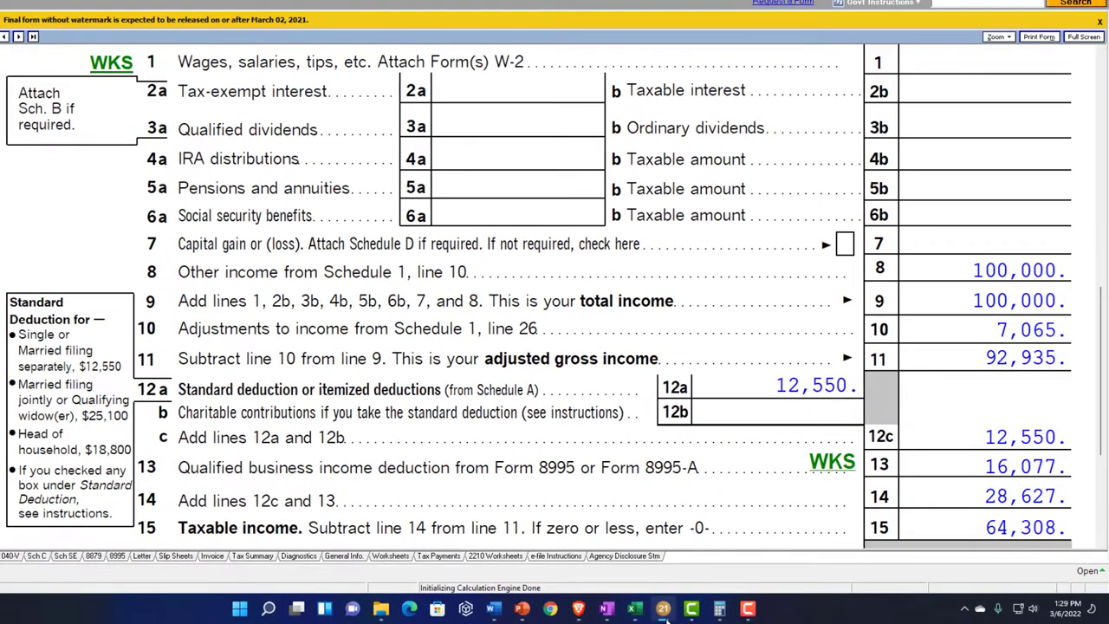
pyautogui.click(635, 608)
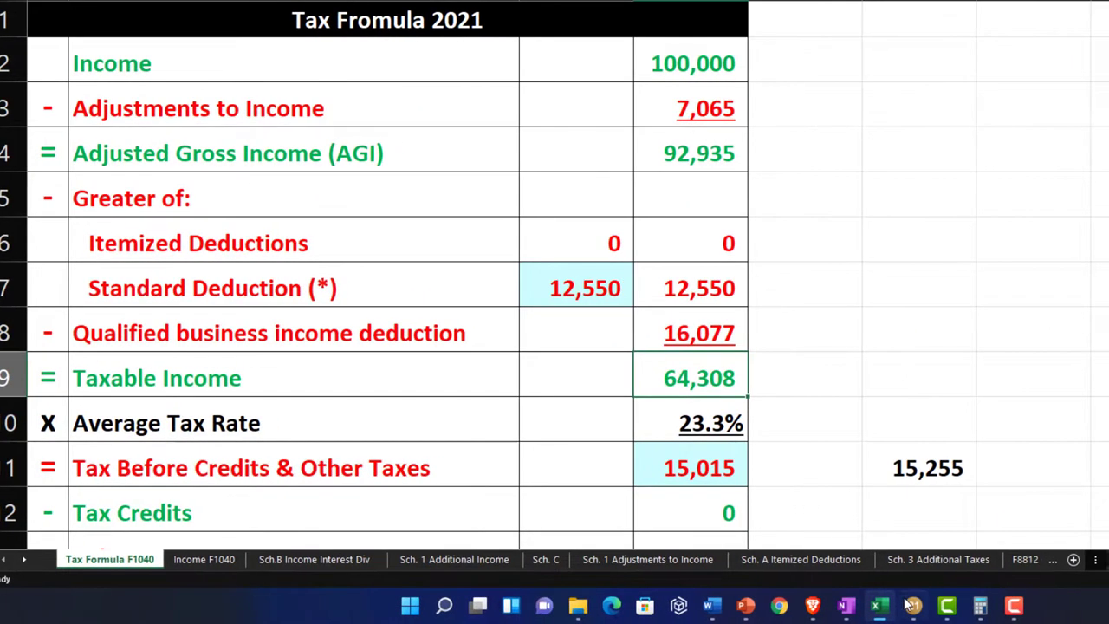
pyautogui.hotkey('alt', 'Tab')
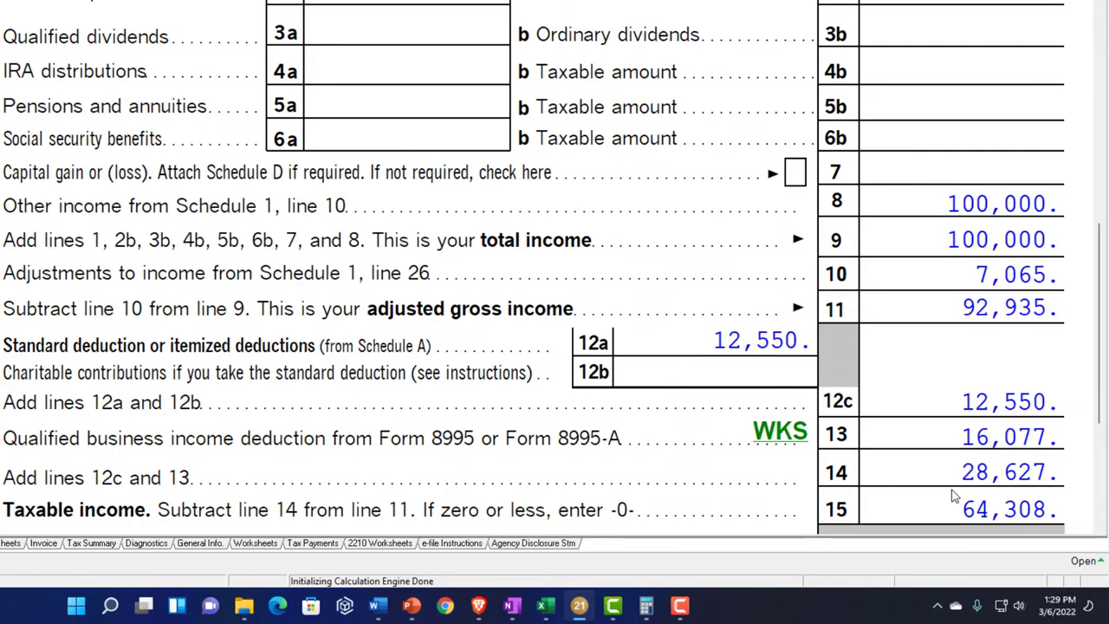
pyautogui.scroll(-10, 482, 337)
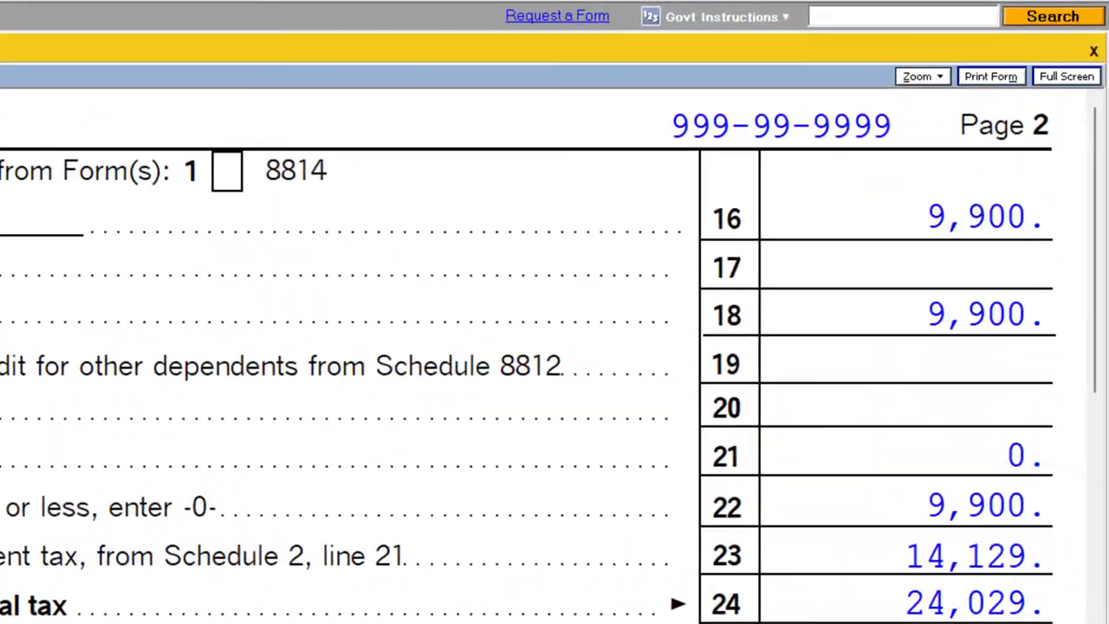
# Switch back to Excel and set the tax before credits and other taxes in D11 to 9,900
pyautogui.hotkey('alt', 'Tab')
pyautogui.click(658, 543)
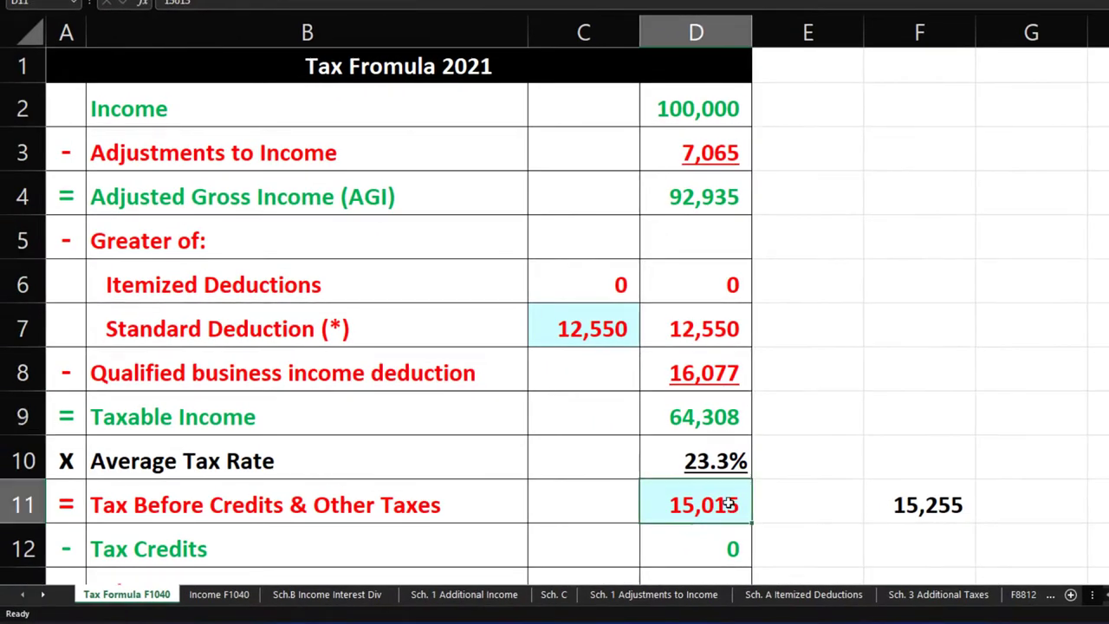
pyautogui.write('9,900')
pyautogui.press('Return')
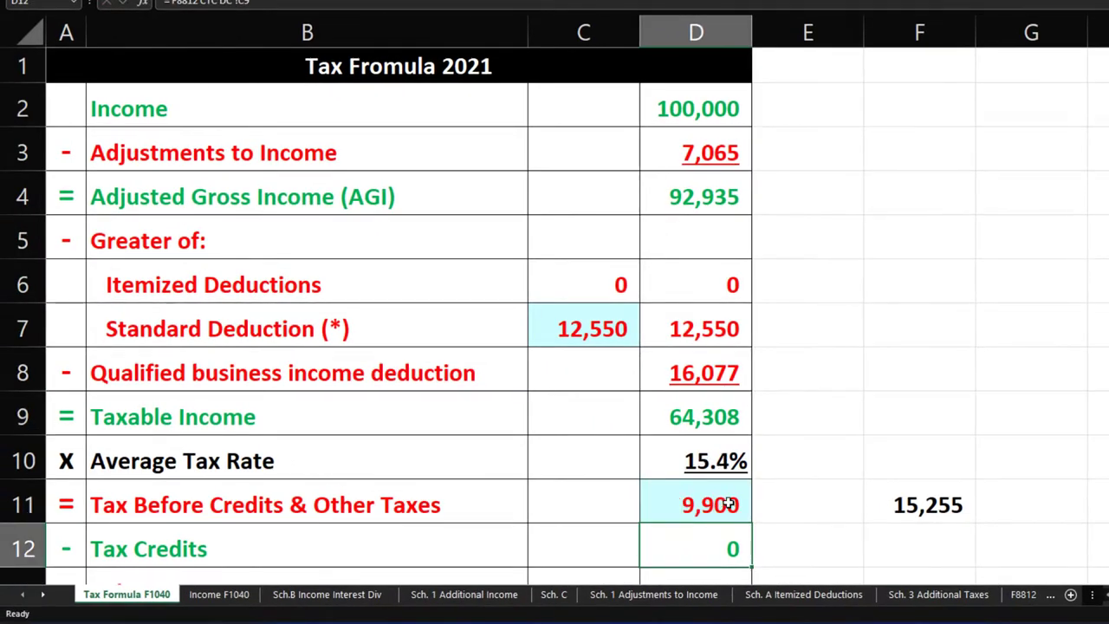
# Review the credits and other taxes on Form 1040 page 2 in Lacerte, and inspect the Excel tax credits formula in D12
pyautogui.scroll(-2, 730, 505)
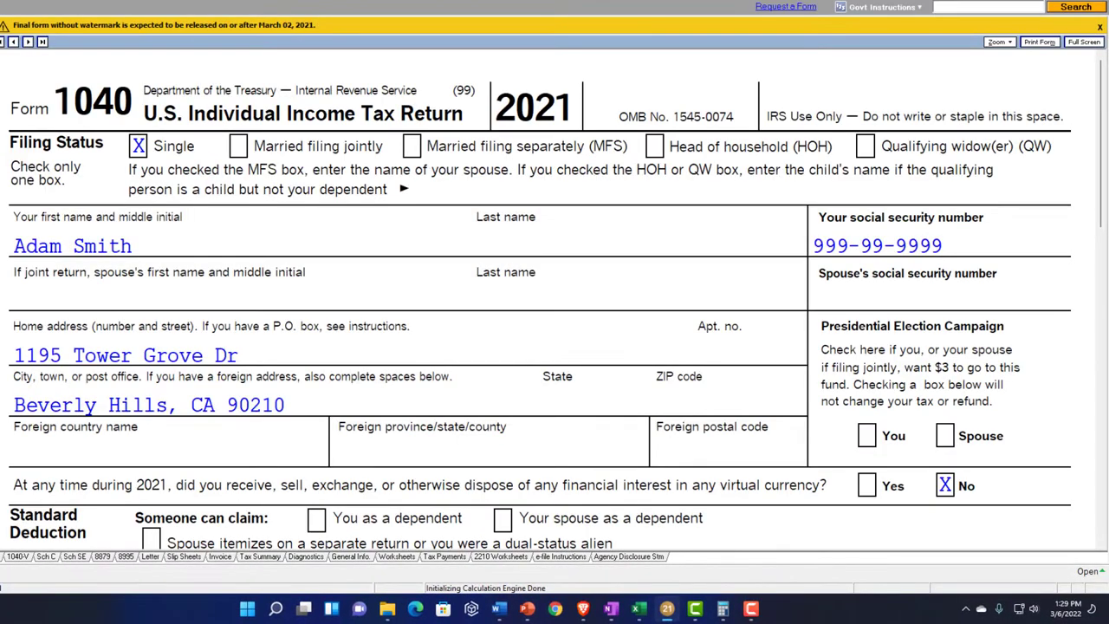
pyautogui.press('pagedown')
pyautogui.scroll(-4, 236, 422)
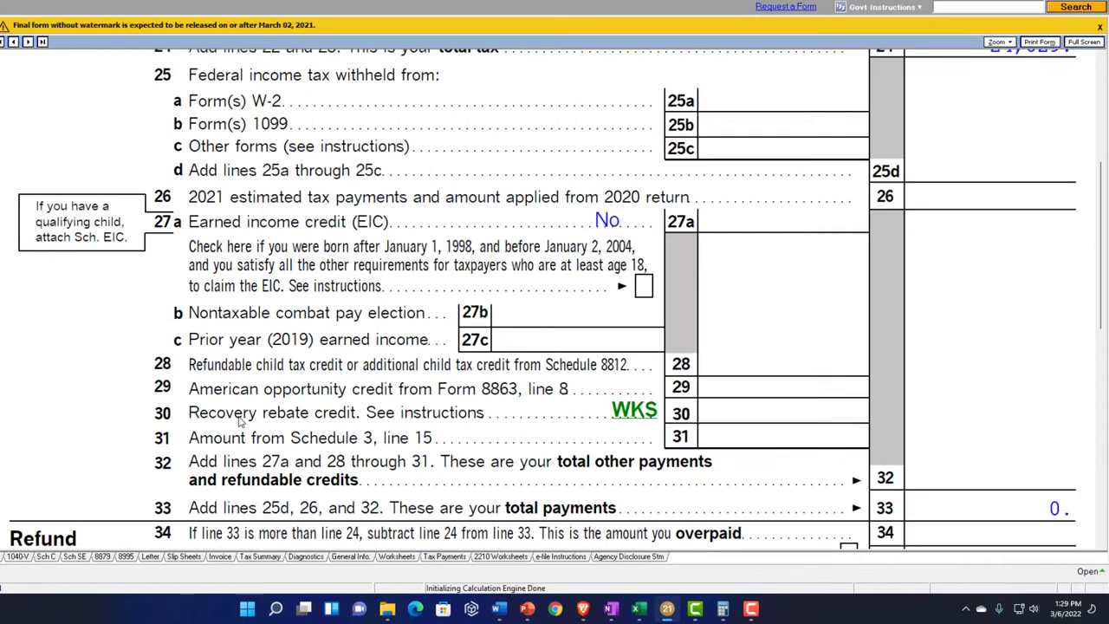
pyautogui.scroll(4, 240, 421)
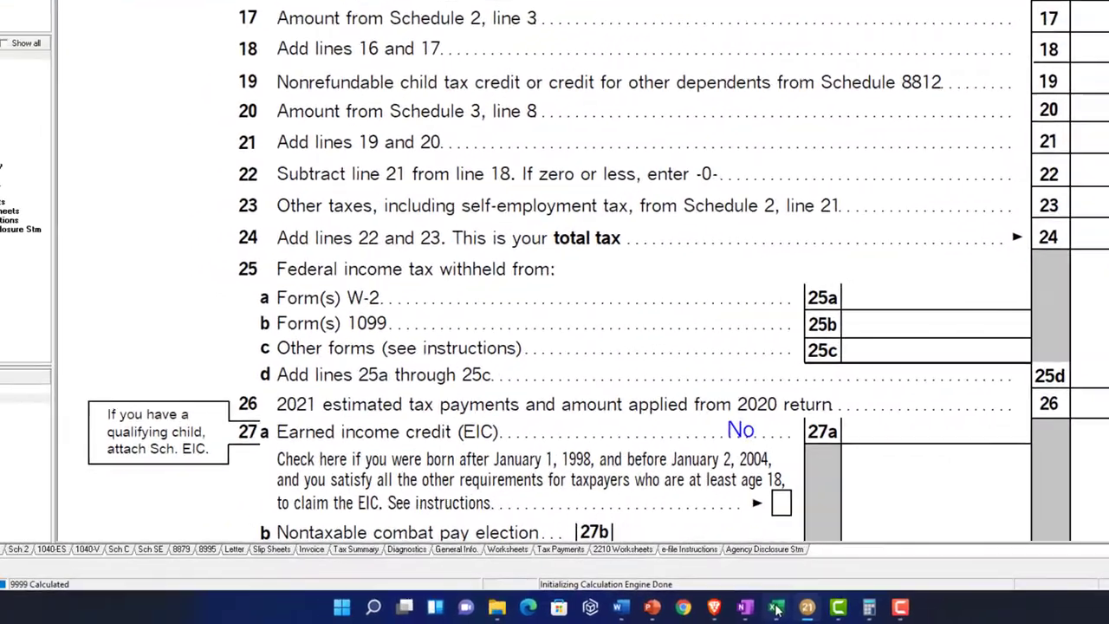
pyautogui.click(639, 608)
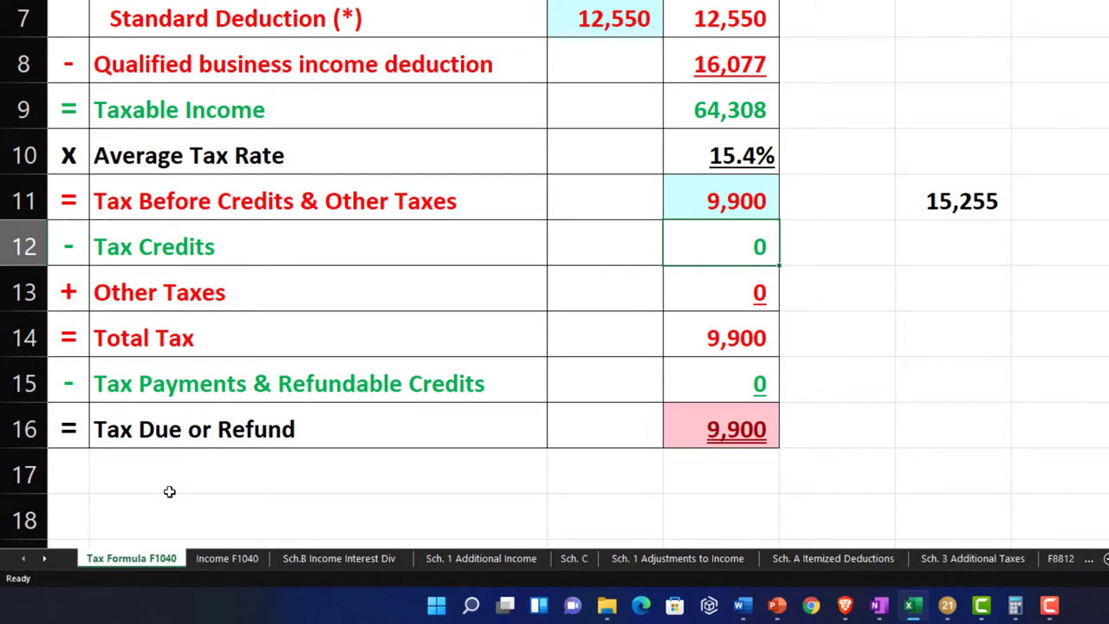
pyautogui.press('F2')
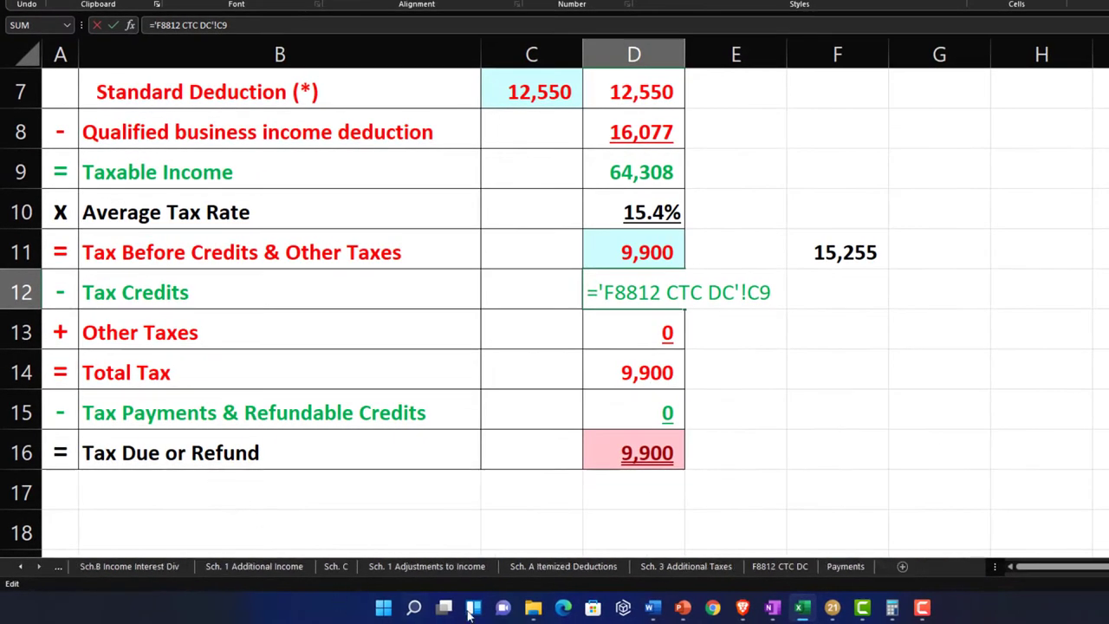
pyautogui.press('Return')
# Enter 14,129 from Lacerte's Schedule 2 as the self-employment tax in B20 of the Sch. 3 Additional Taxes sheet
pyautogui.click(659, 567)
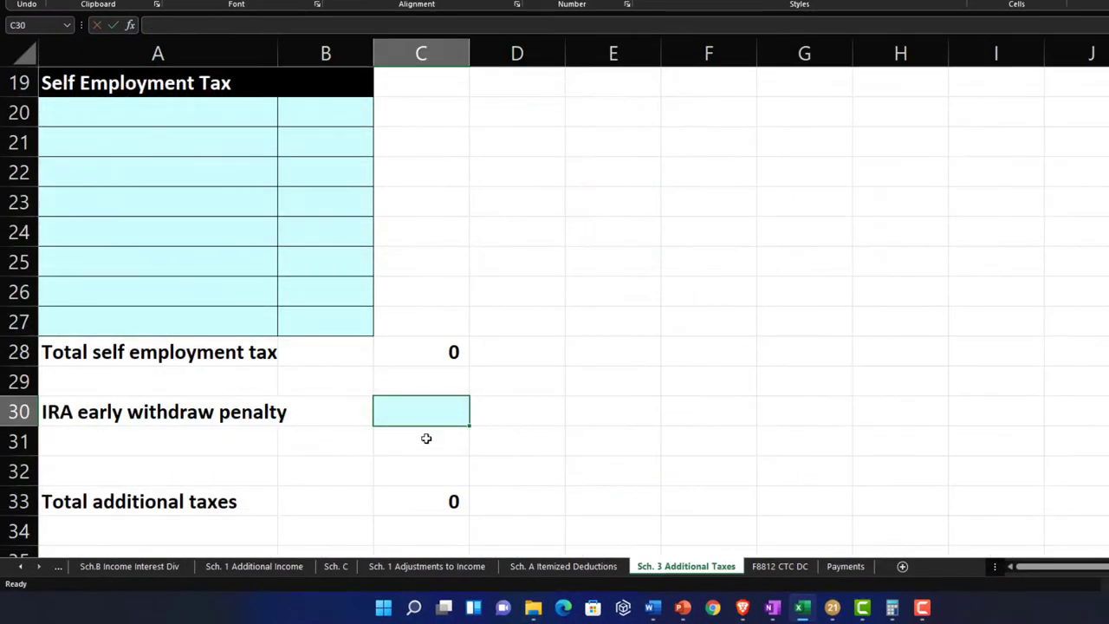
pyautogui.click(303, 371)
pyautogui.click(173, 113)
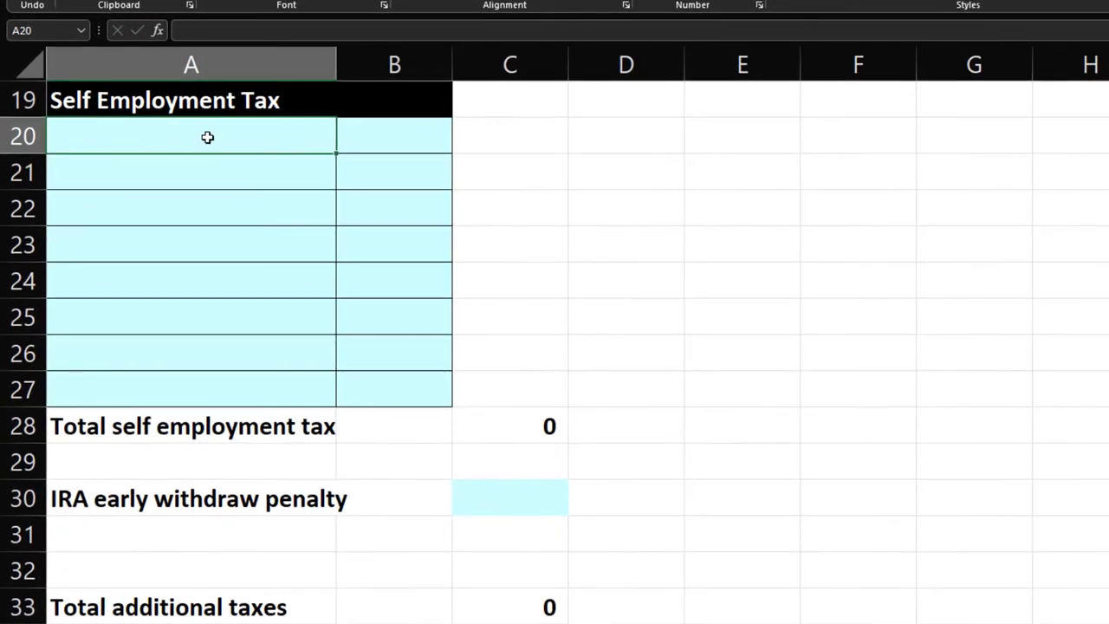
pyautogui.press('Tab')
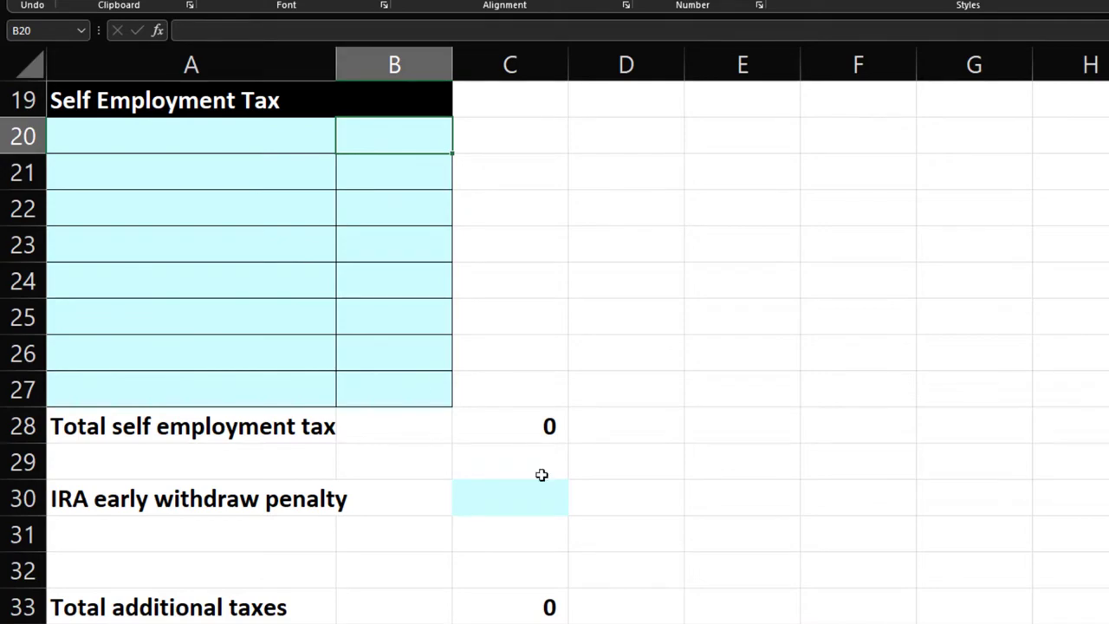
pyautogui.click(805, 610)
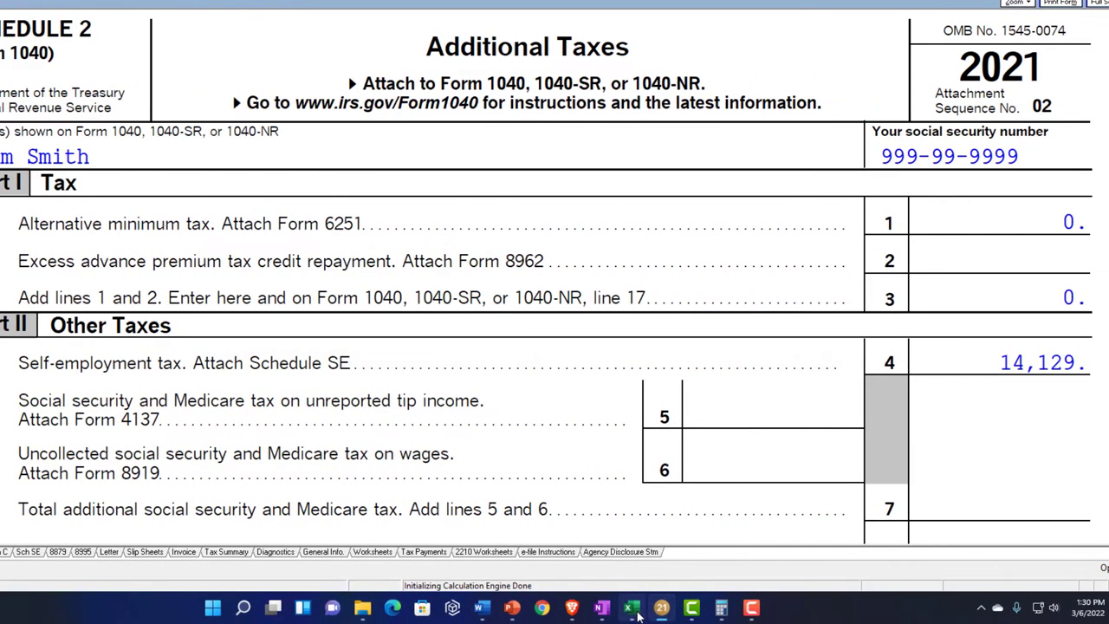
pyautogui.click(635, 610)
pyautogui.write('14,129')
pyautogui.press('Return')
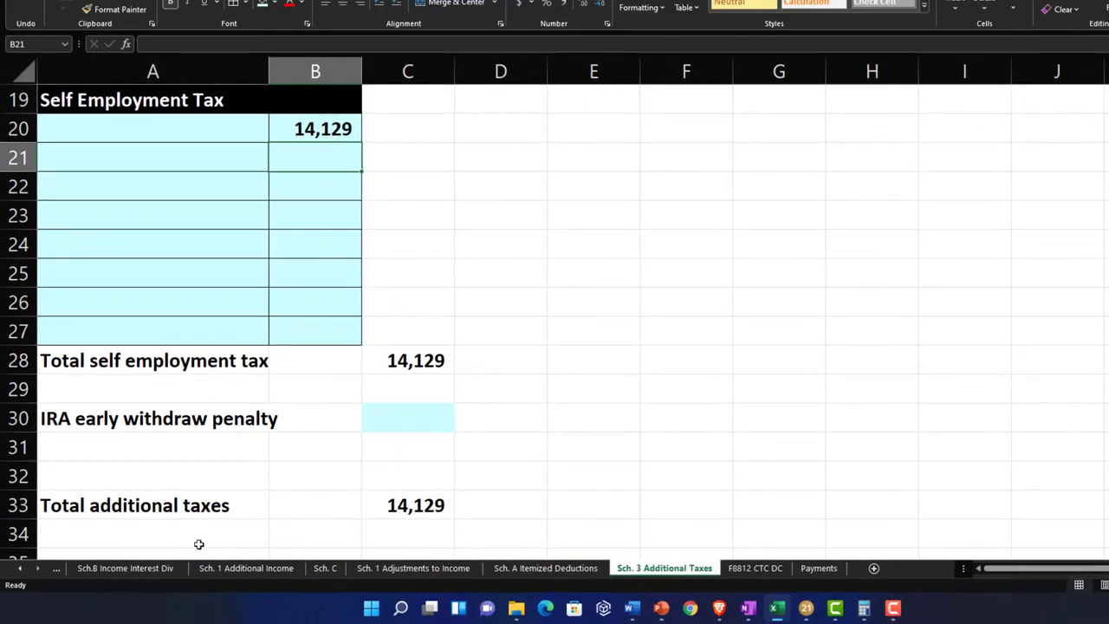
# Return to the Tax Formula F1040 sheet and check the other taxes and total tax in D13 and D14
pyautogui.click(21, 568)
pyautogui.click(20, 568)
pyautogui.click(92, 572)
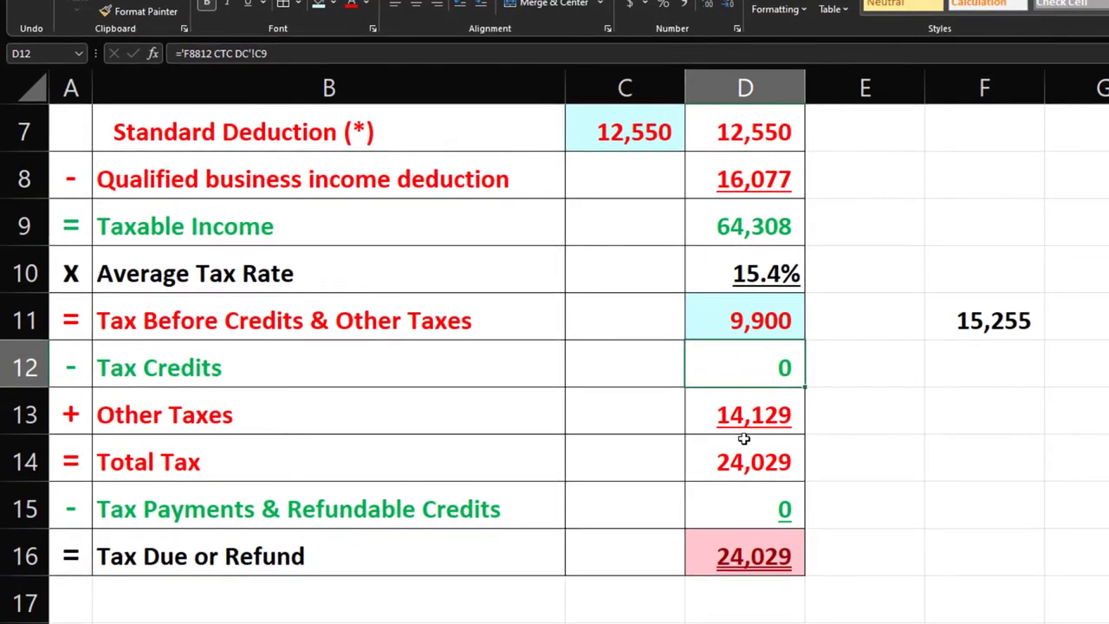
pyautogui.click(733, 416)
pyautogui.click(734, 470)
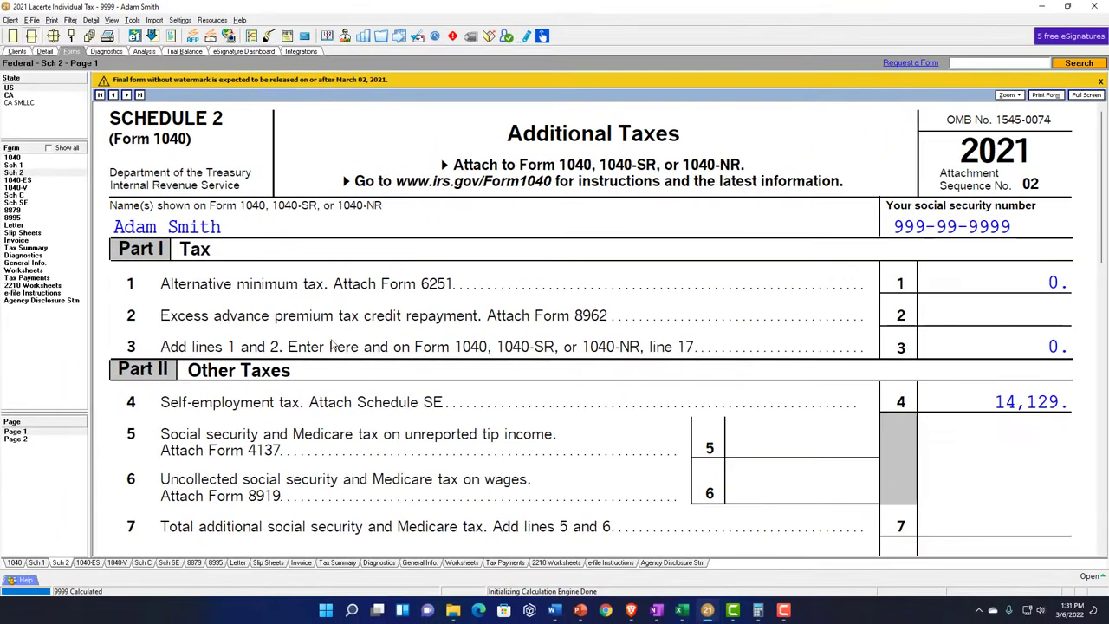
# Switch to Lacerte and check the other taxes and total tax lines on page 2 of Form 1040
pyautogui.click(25, 160)
pyautogui.click(31, 441)
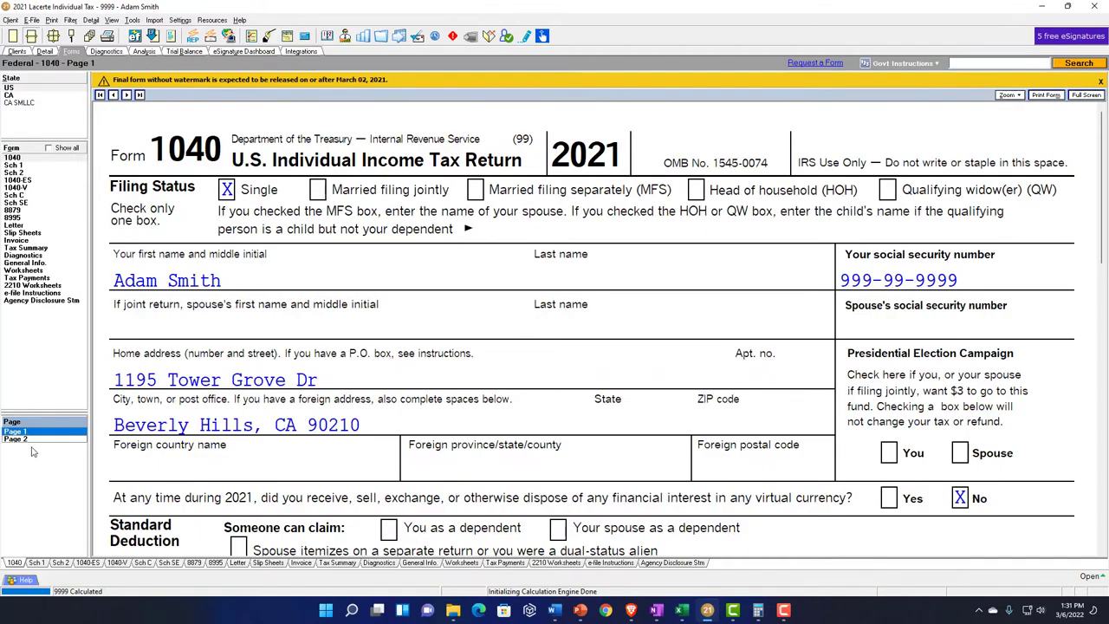
pyautogui.scroll(-5, 637, 435)
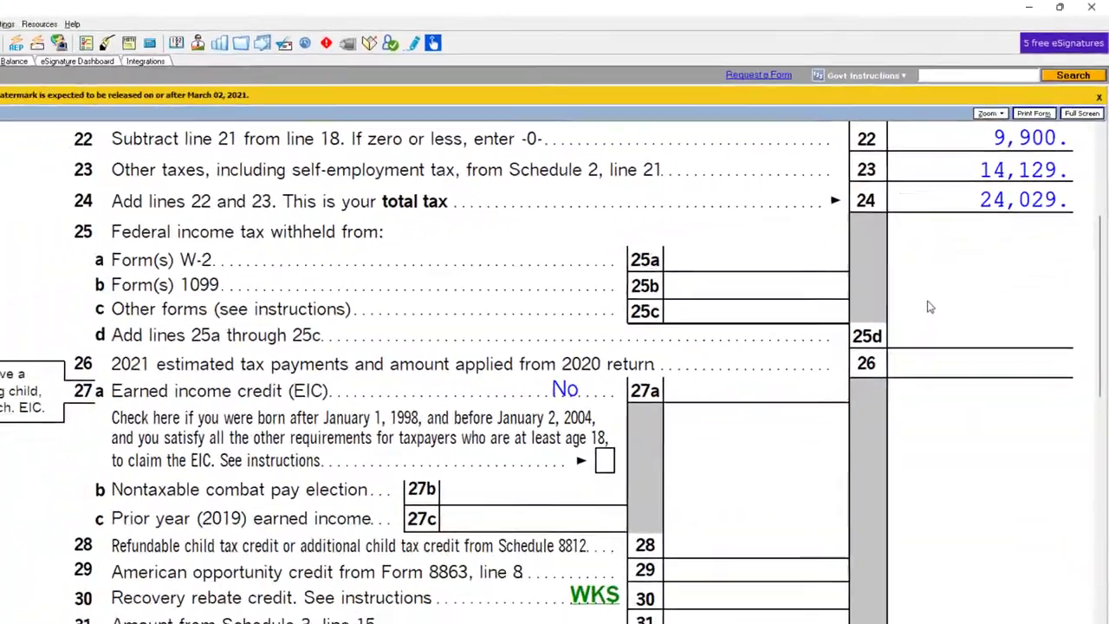
pyautogui.scroll(3, 936, 295)
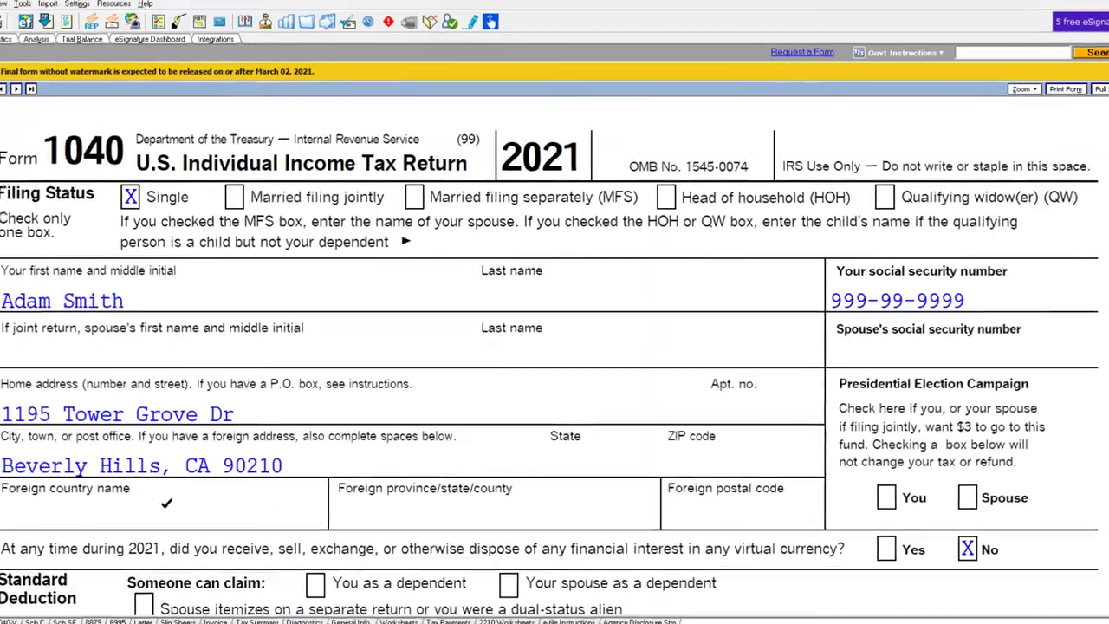
pyautogui.scroll(-10, 687, 526)
pyautogui.scroll(-3, 726, 511)
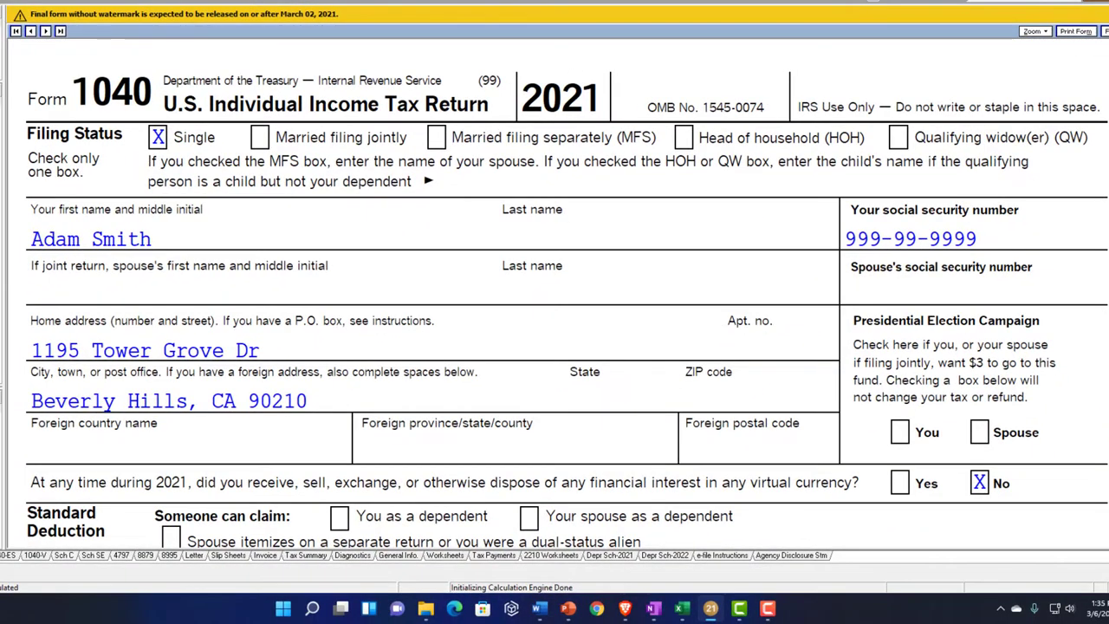
# Open Schedule C in Lacerte and review its income and expense lines
pyautogui.click(63, 555)
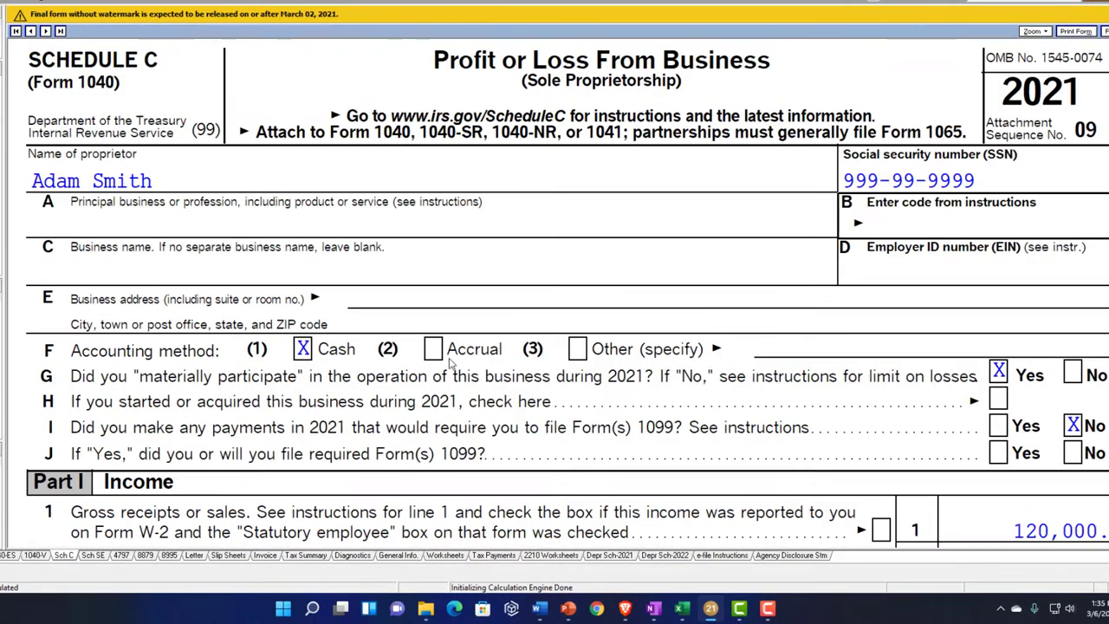
pyautogui.scroll(-5, 505, 386)
pyautogui.scroll(-5, 505, 386)
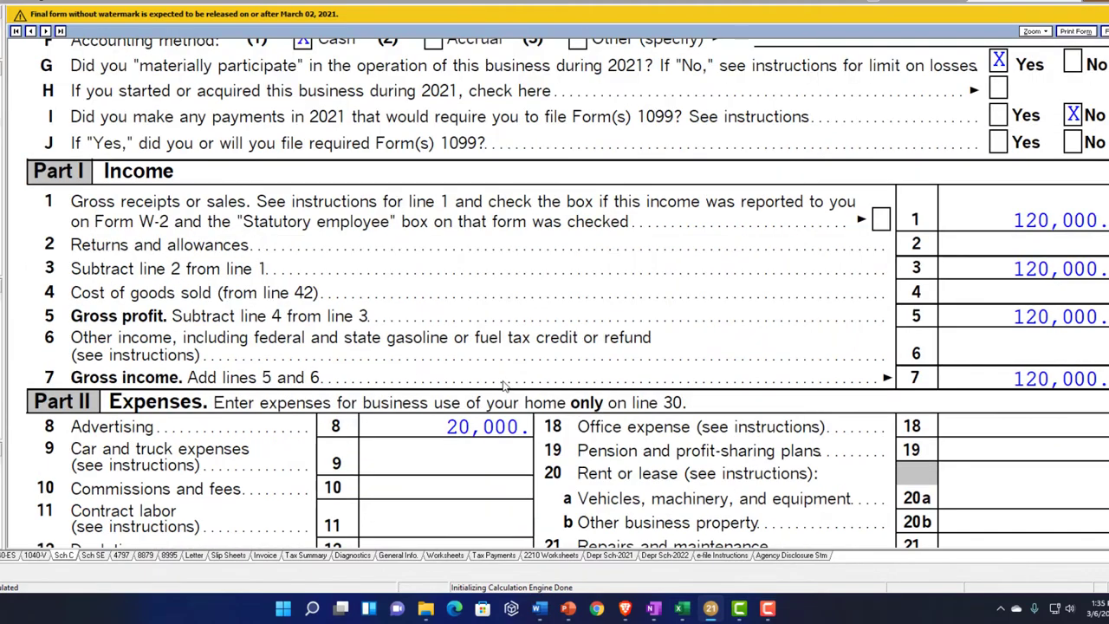
pyautogui.scroll(-3, 505, 378)
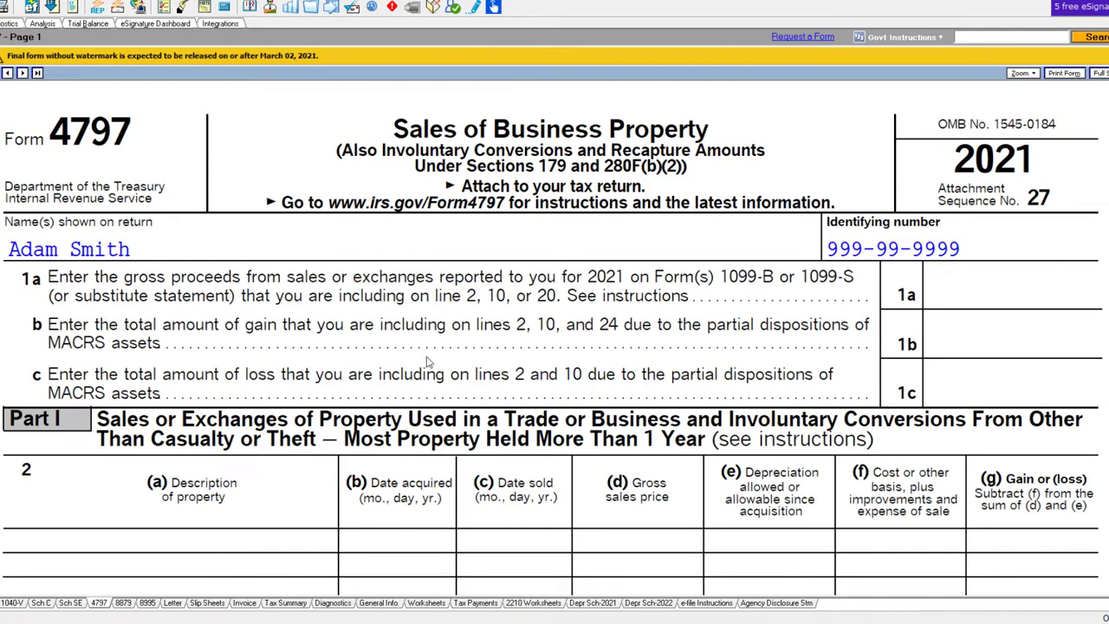
# Examine the forklift sale on Form 4797, matching its Part II amounts to the column headings in Part I
pyautogui.scroll(-10, 427, 362)
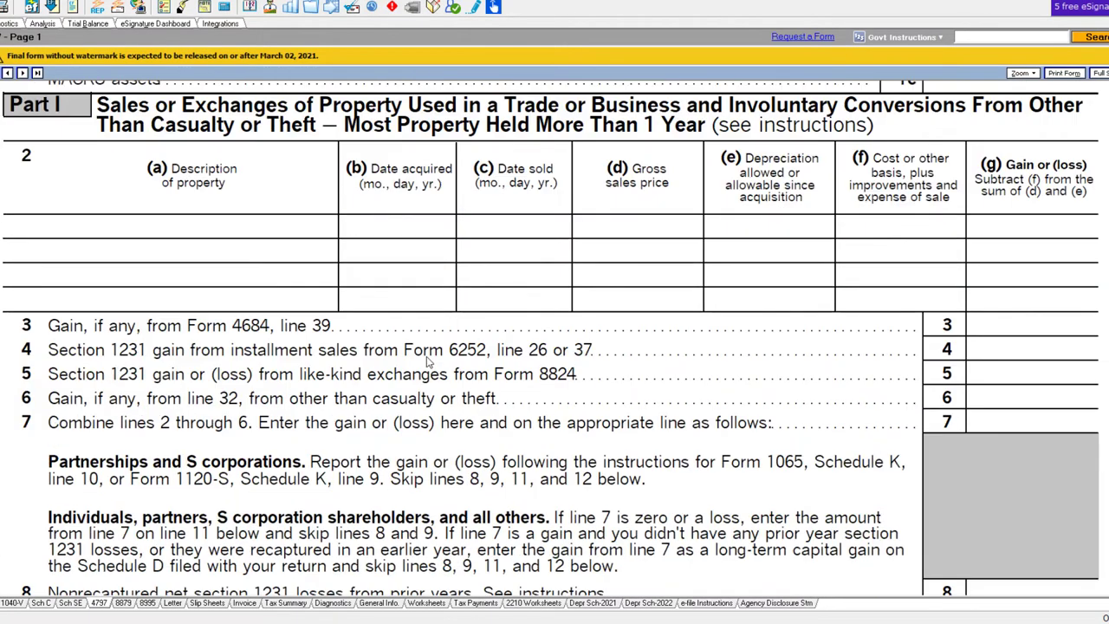
pyautogui.scroll(-2, 427, 362)
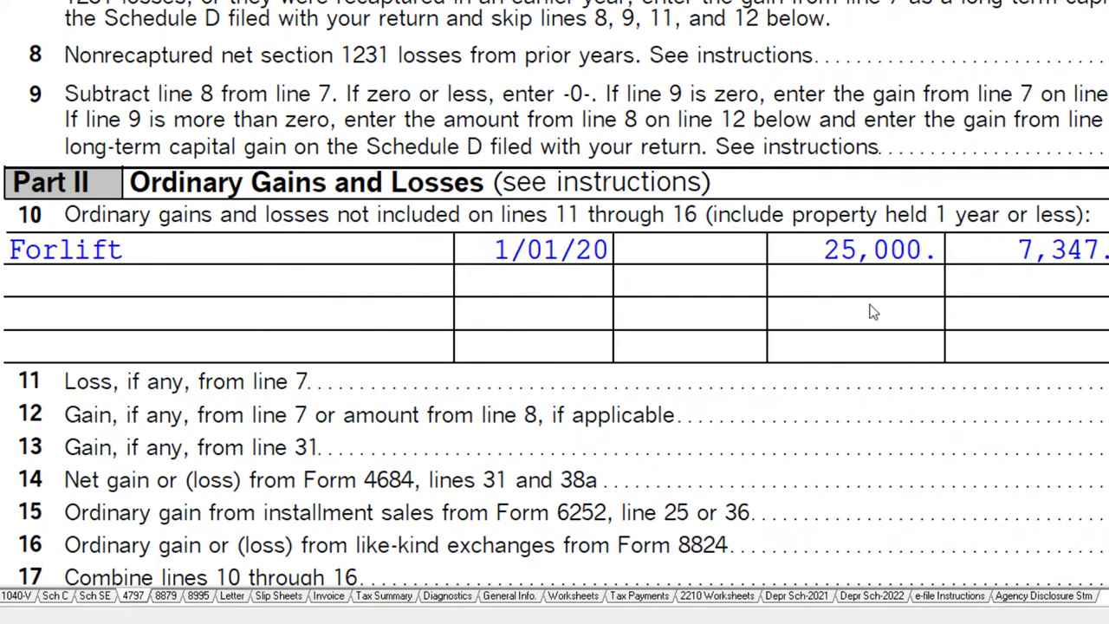
pyautogui.scroll(3, 589, 307)
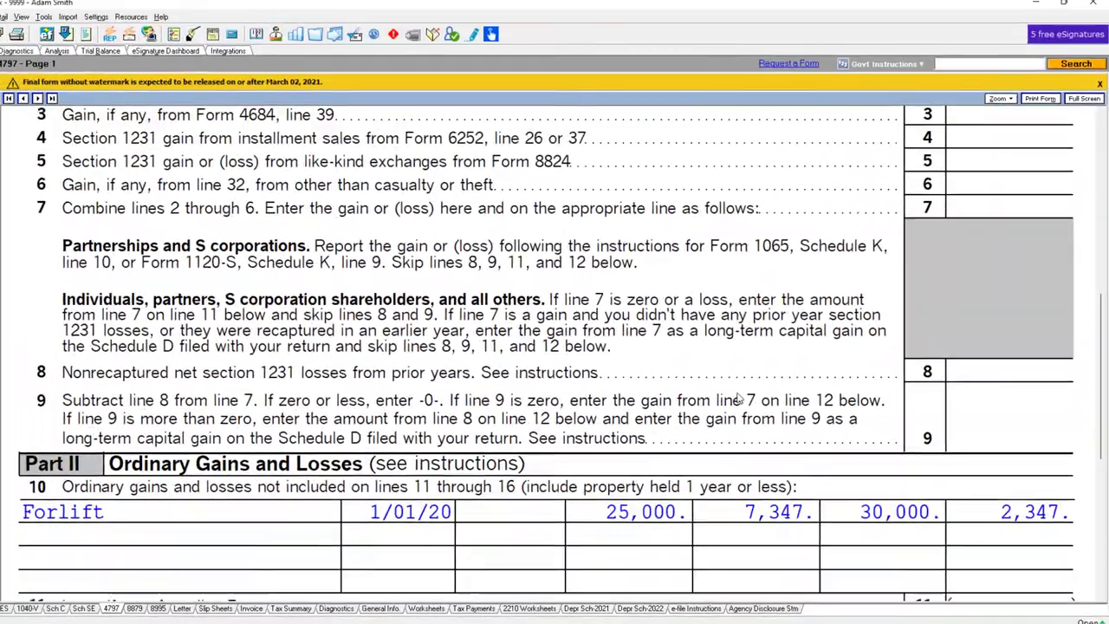
pyautogui.scroll(4, 598, 295)
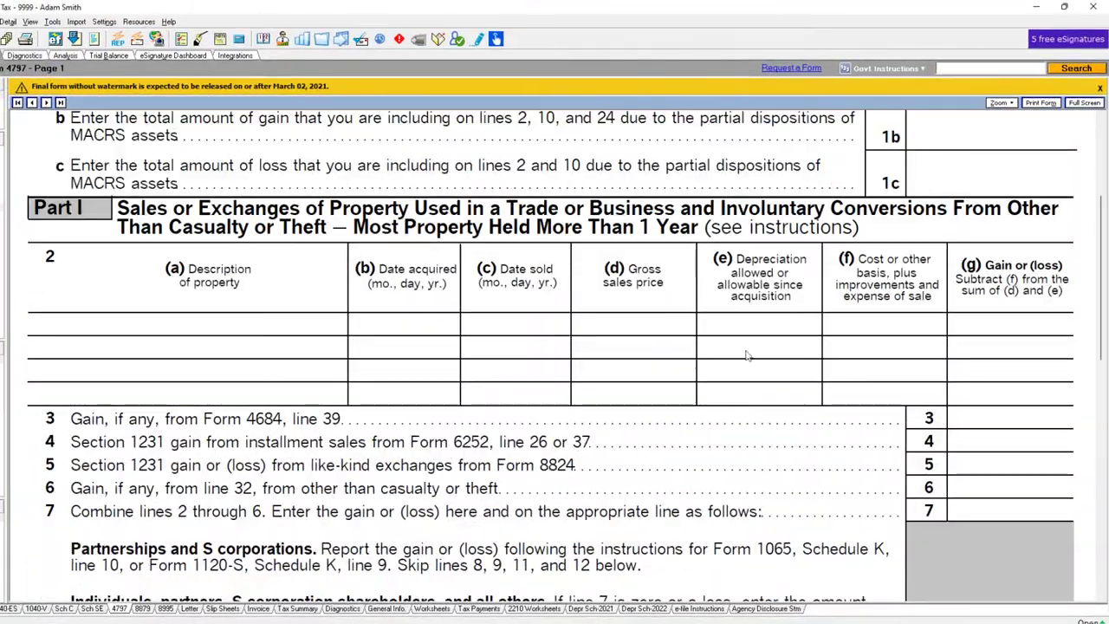
pyautogui.scroll(-5, 747, 367)
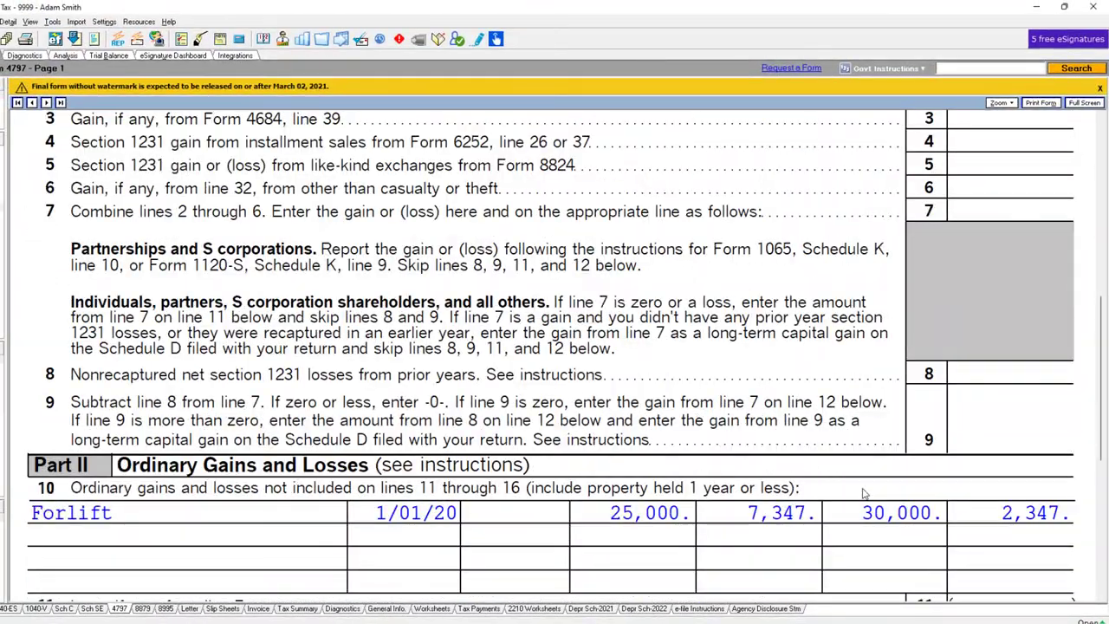
pyautogui.scroll(3, 863, 493)
pyautogui.scroll(-3, 866, 503)
pyautogui.scroll(2, 955, 538)
pyautogui.scroll(2, 984, 520)
pyautogui.scroll(-5, 997, 450)
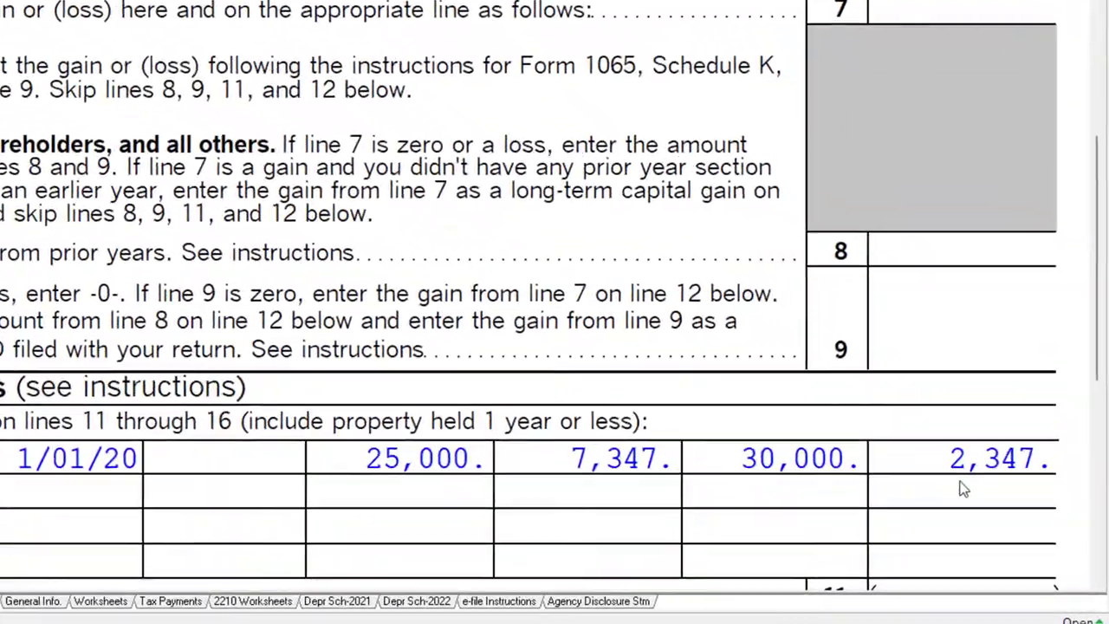
# Trace the Form 4797 gain through lines 17 and 18b to the other gains line on Schedule 1
pyautogui.scroll(-3, 959, 485)
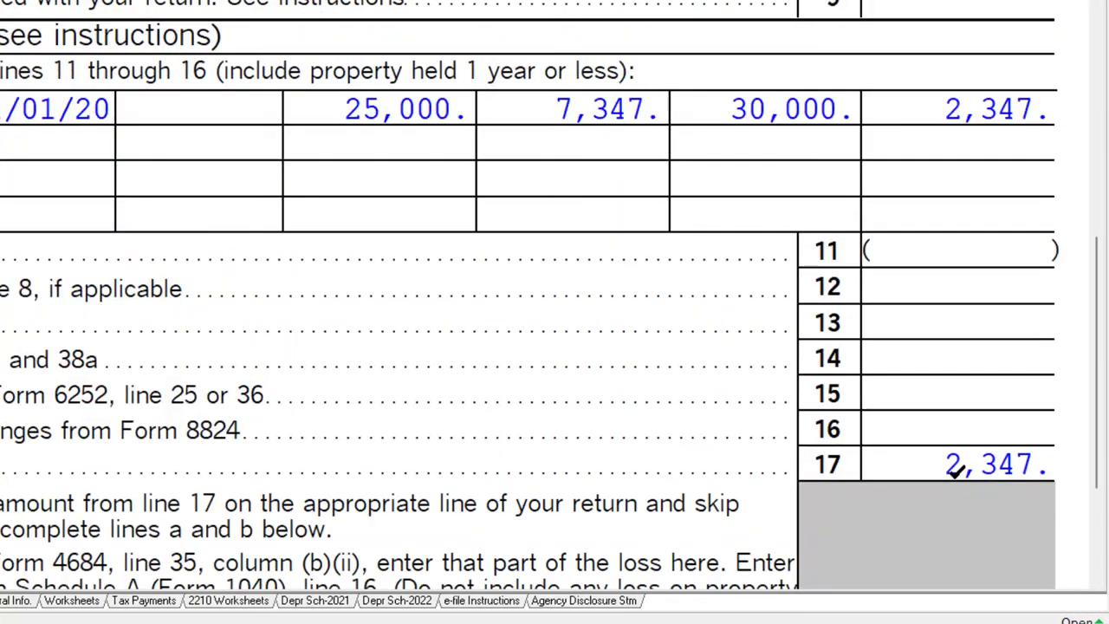
pyautogui.scroll(-2, 957, 476)
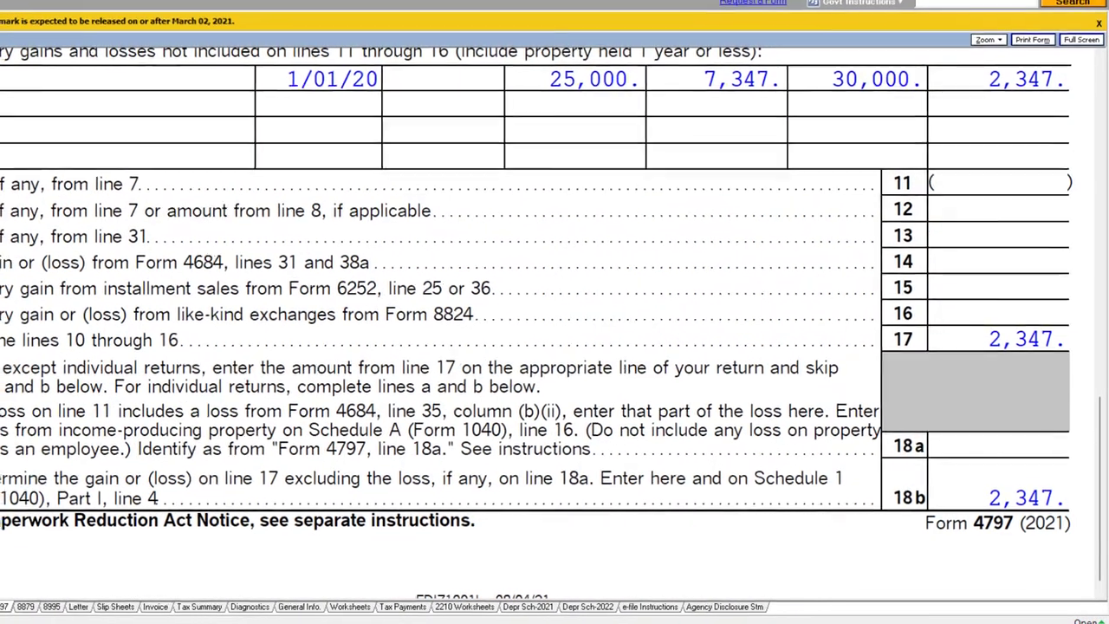
pyautogui.click(385, 358)
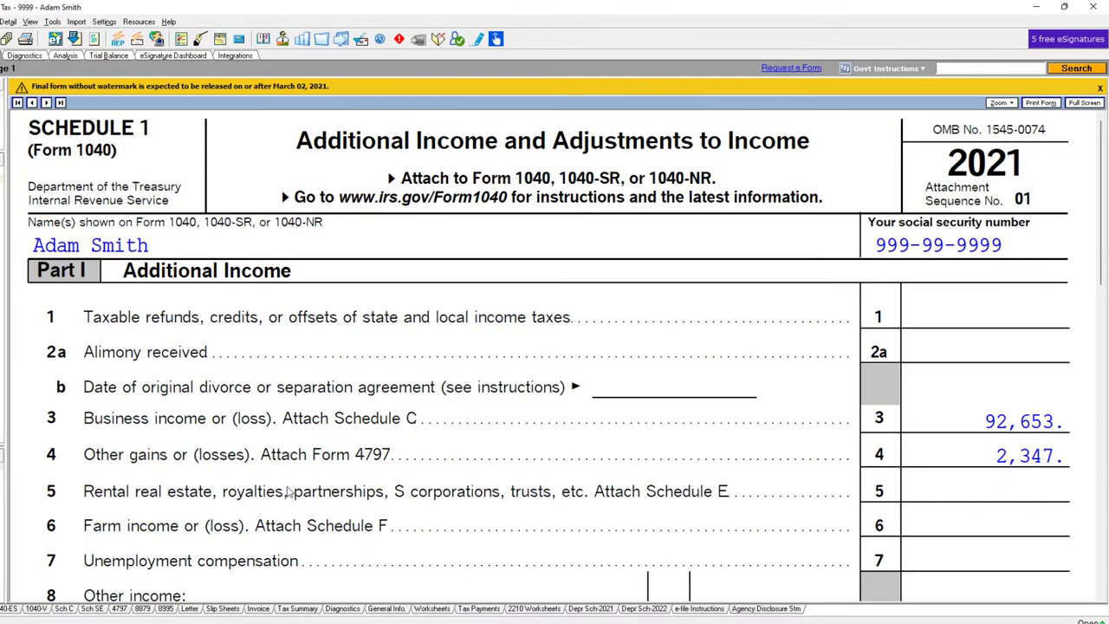